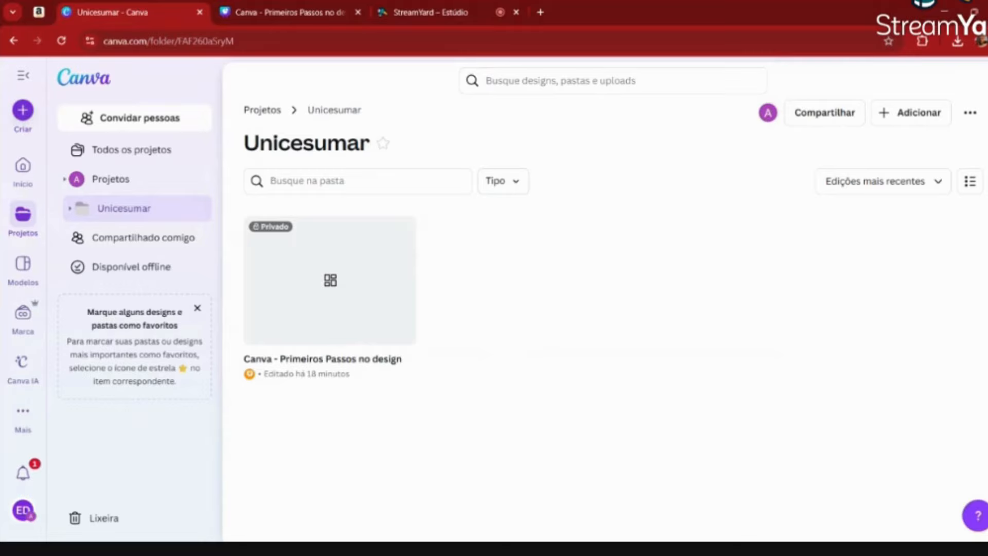
# - Browse the formats offered for a new design and create a blank 16:9 presentation in the Unicesumar folder
pyautogui.click(25, 115)
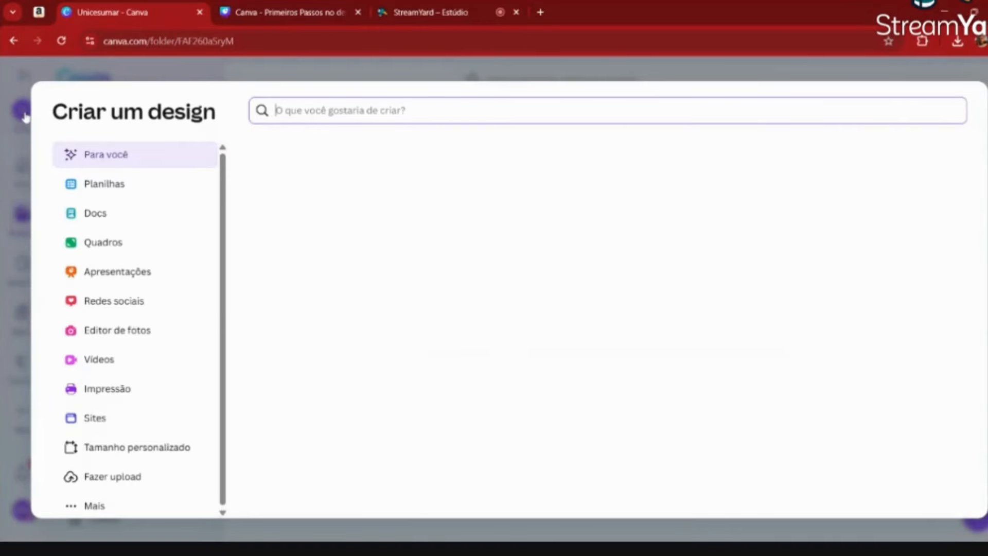
pyautogui.click(24, 118)
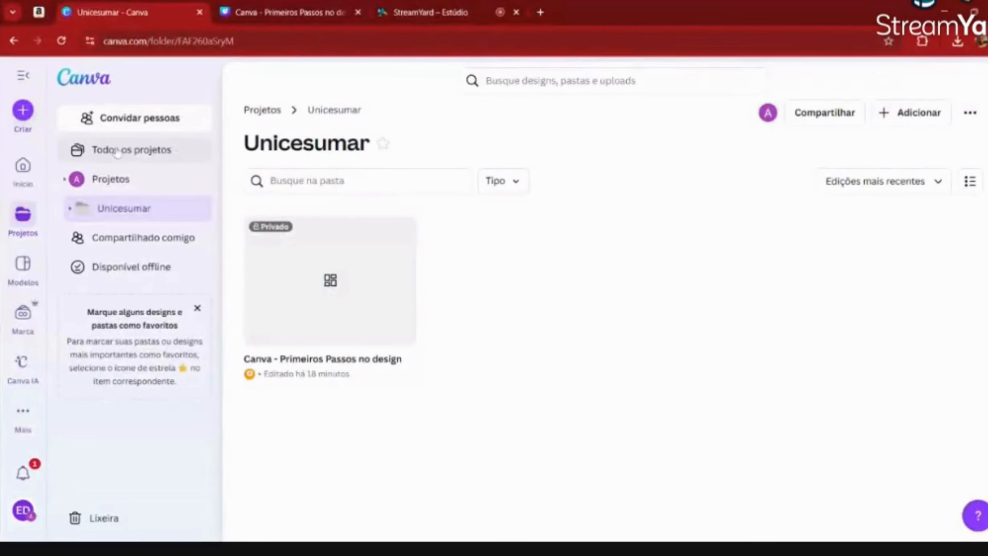
pyautogui.click(22, 111)
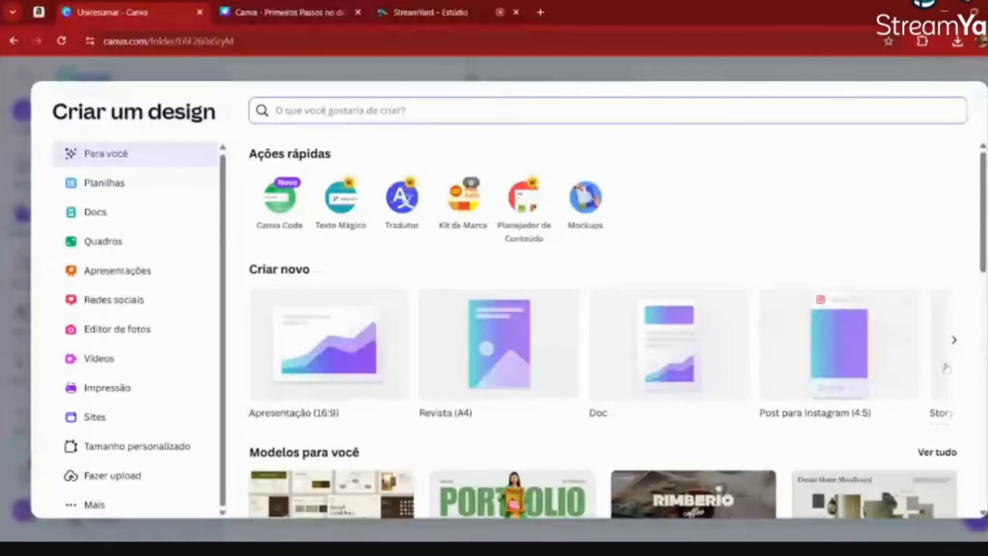
pyautogui.click(954, 340)
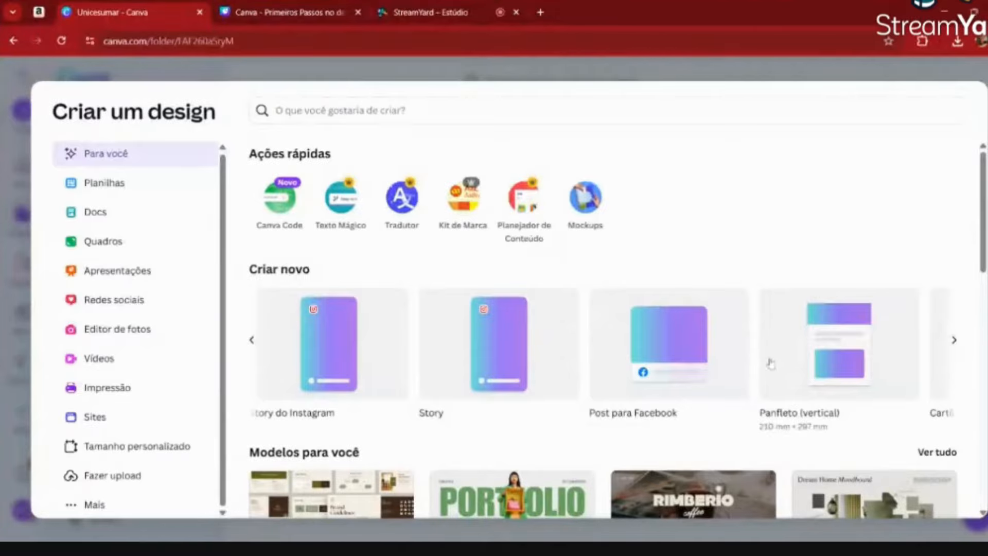
pyautogui.click(953, 340)
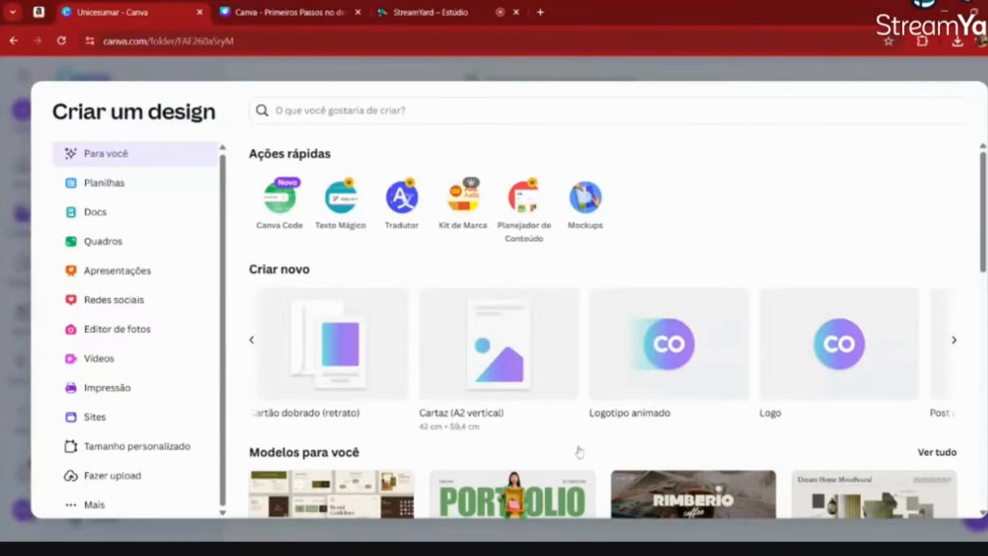
pyautogui.click(955, 339)
pyautogui.scroll(-1, 955, 340)
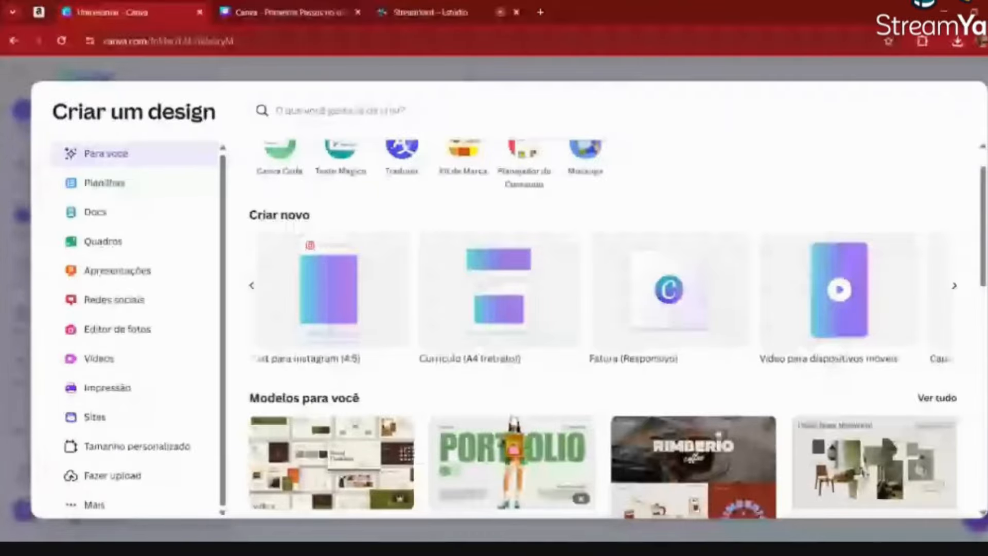
pyautogui.click(255, 345)
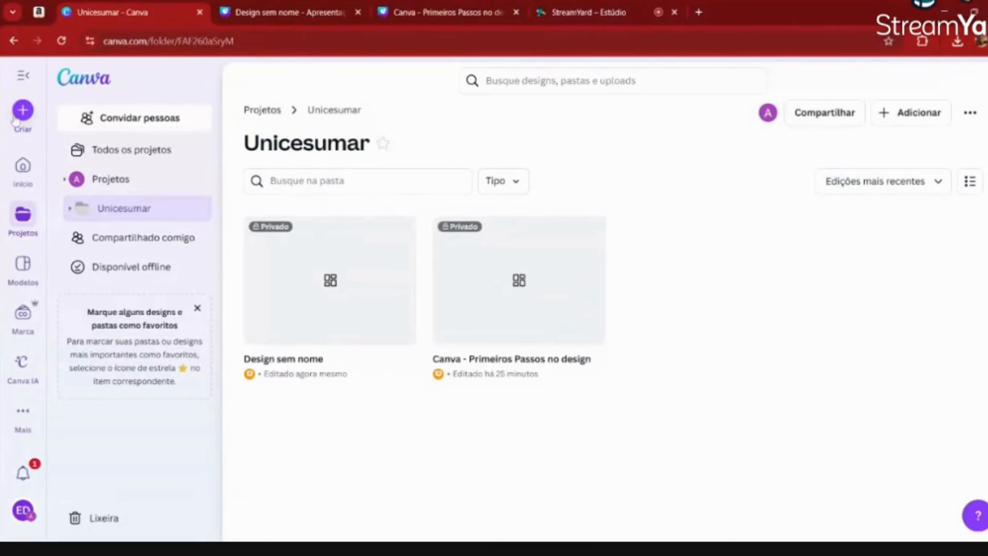
# - Examine the recommended templates for new designs and close the unnamed presentation
pyautogui.click(16, 120)
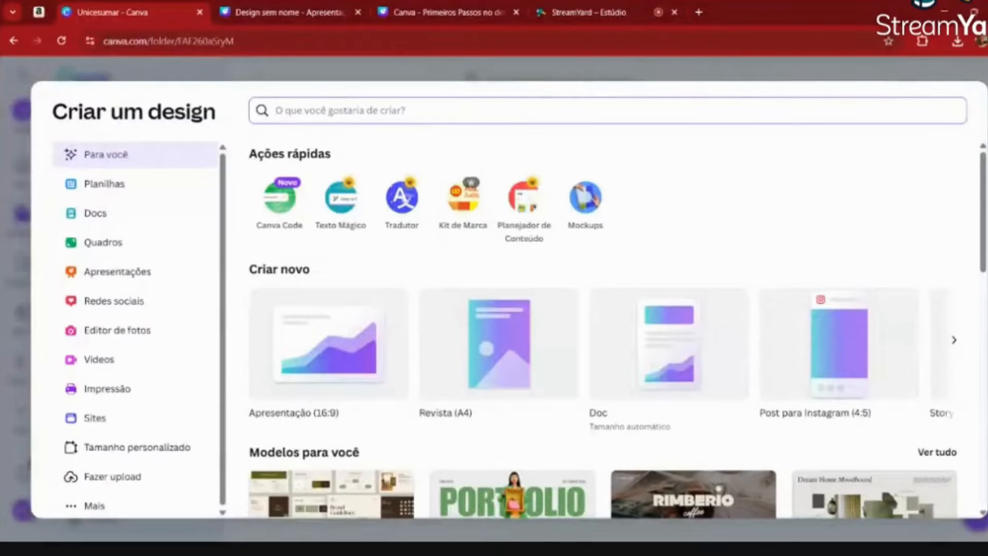
pyautogui.scroll(-3, 657, 368)
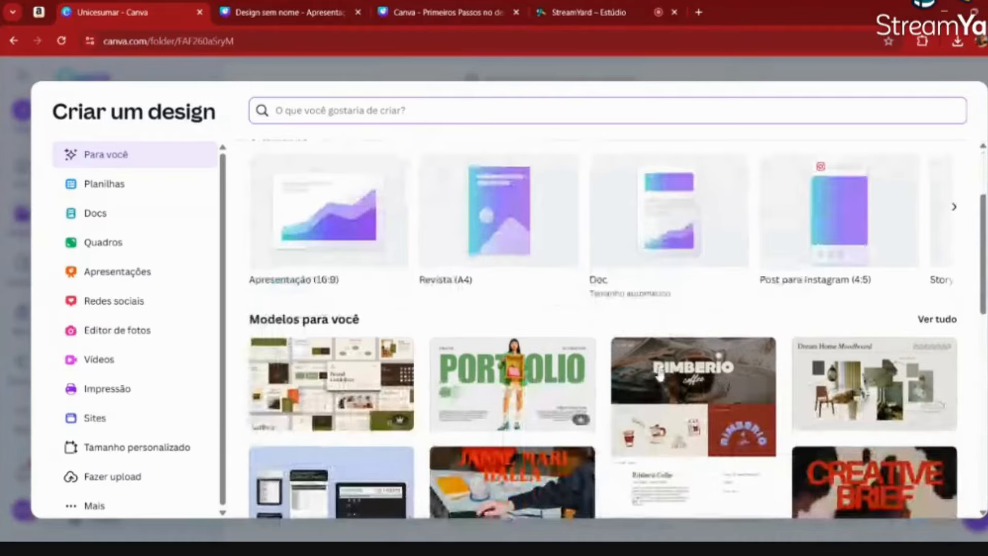
pyautogui.scroll(-2, 659, 375)
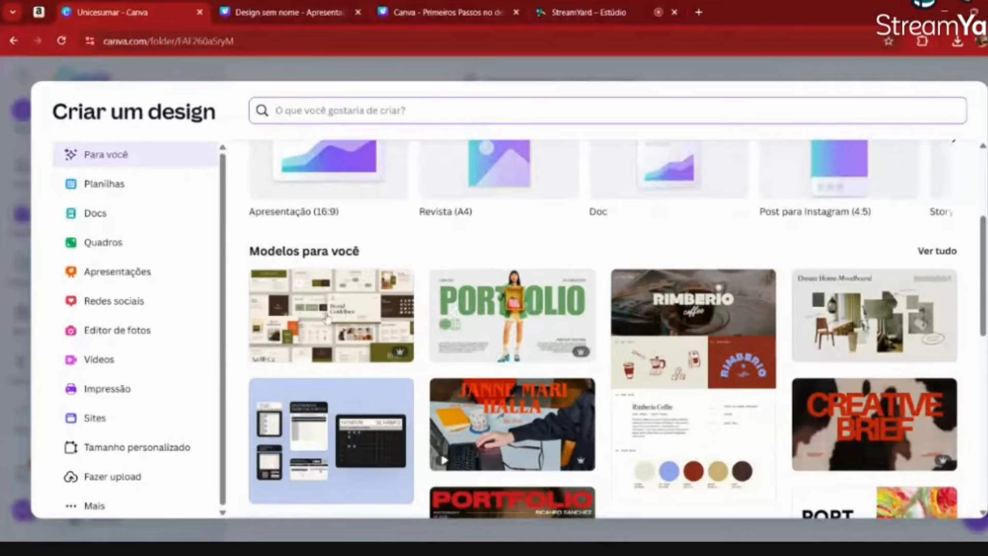
pyautogui.scroll(-10, 624, 358)
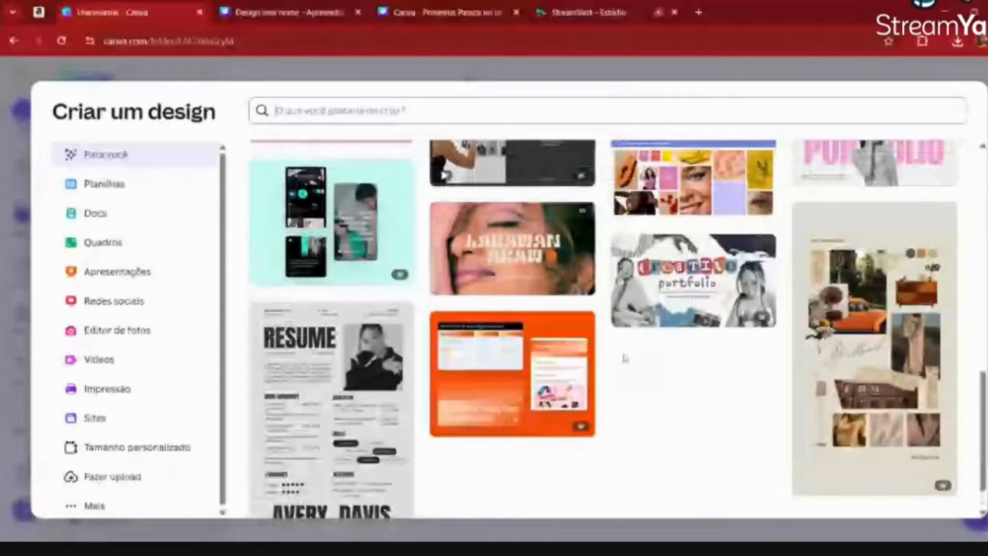
pyautogui.scroll(10, 625, 358)
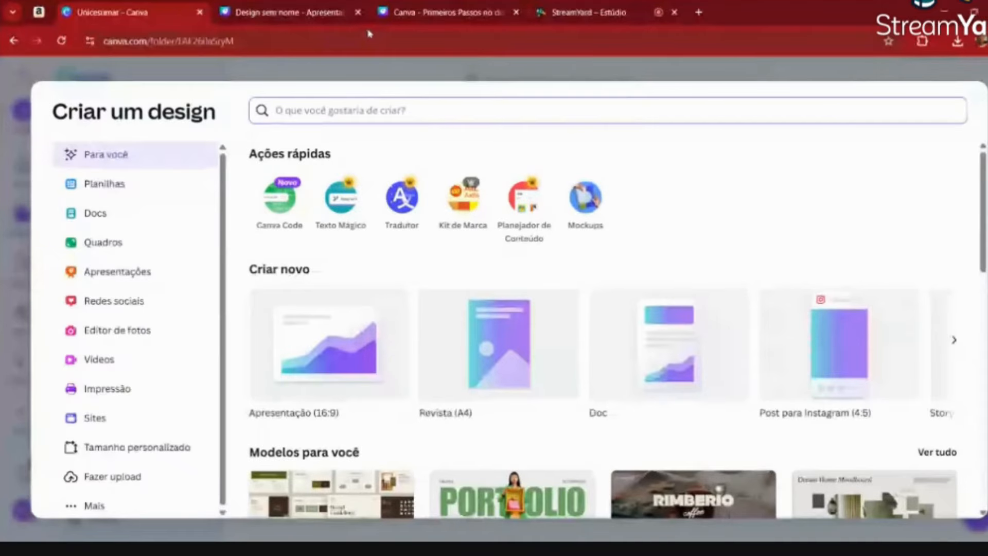
pyautogui.click(358, 12)
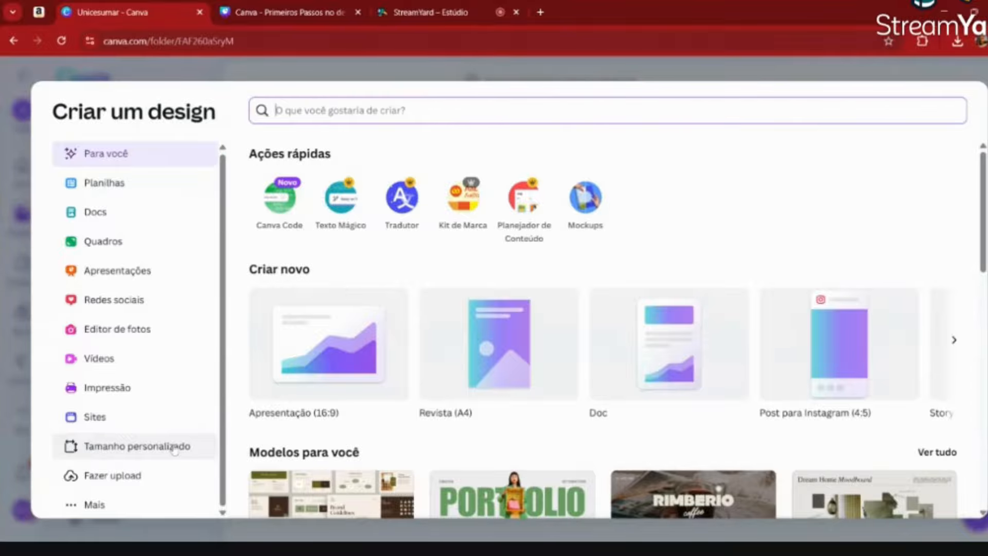
# - Choose a custom size for the new design and set its units to cm
pyautogui.click(98, 447)
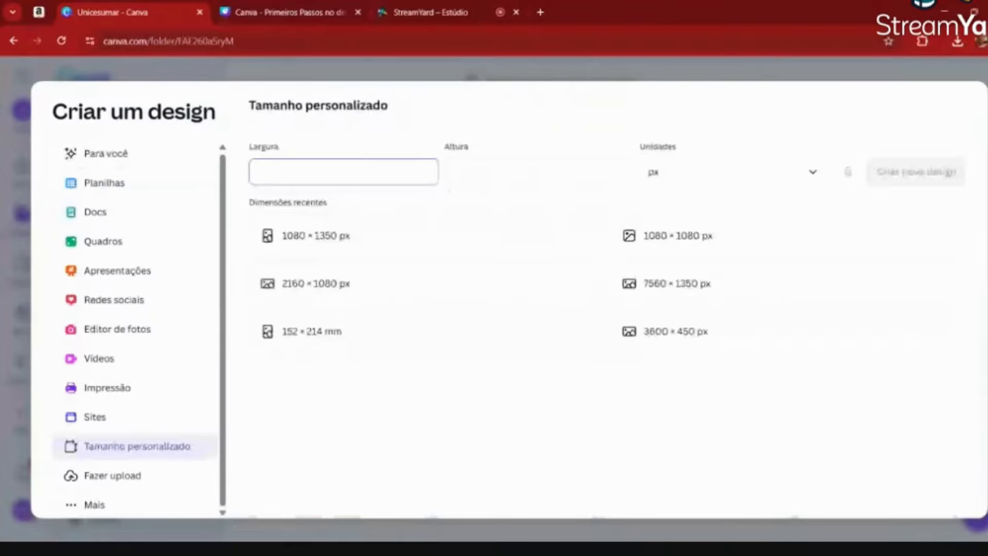
pyautogui.click(707, 176)
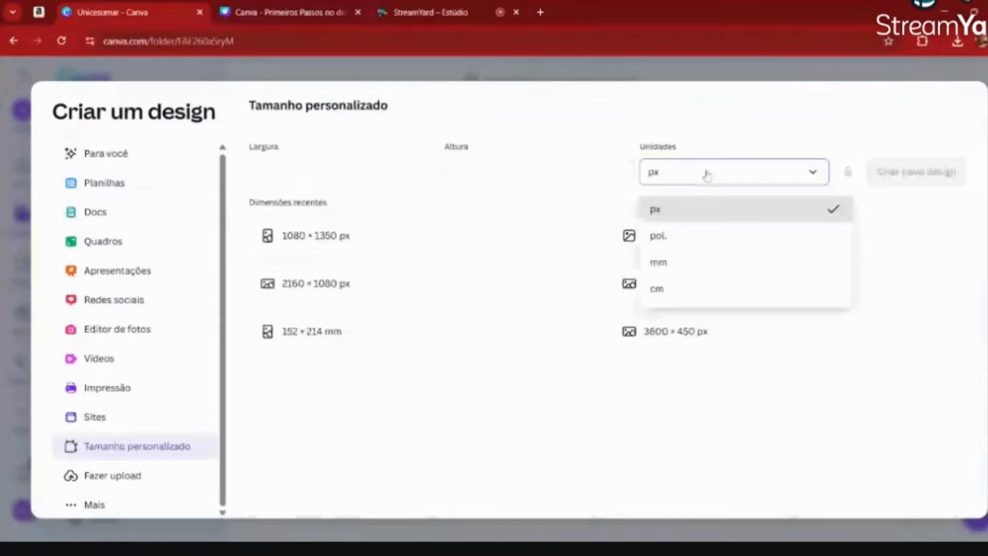
pyautogui.click(680, 301)
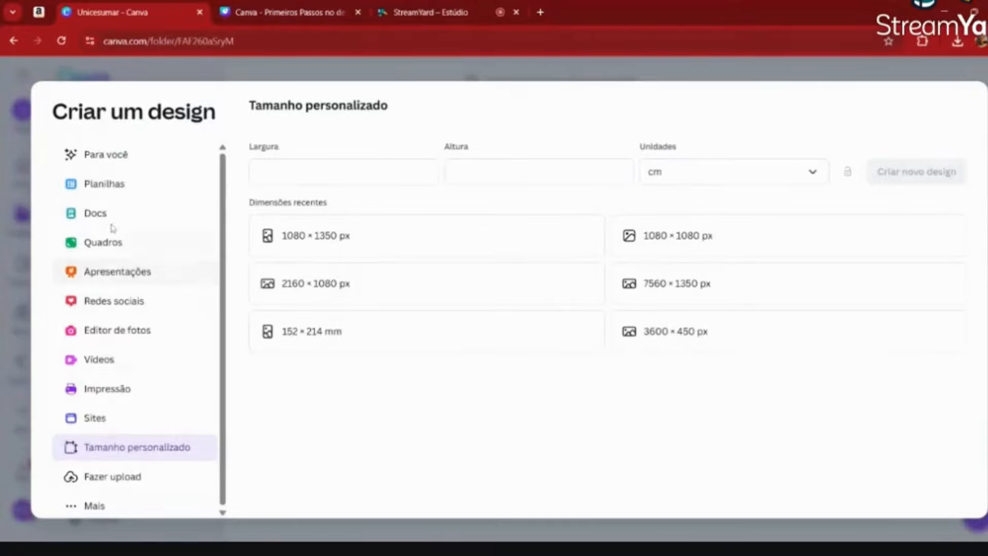
pyautogui.click(288, 174)
# - Create a blank 4:5 Instagram post from the social media formats and view the available styles
pyautogui.click(114, 301)
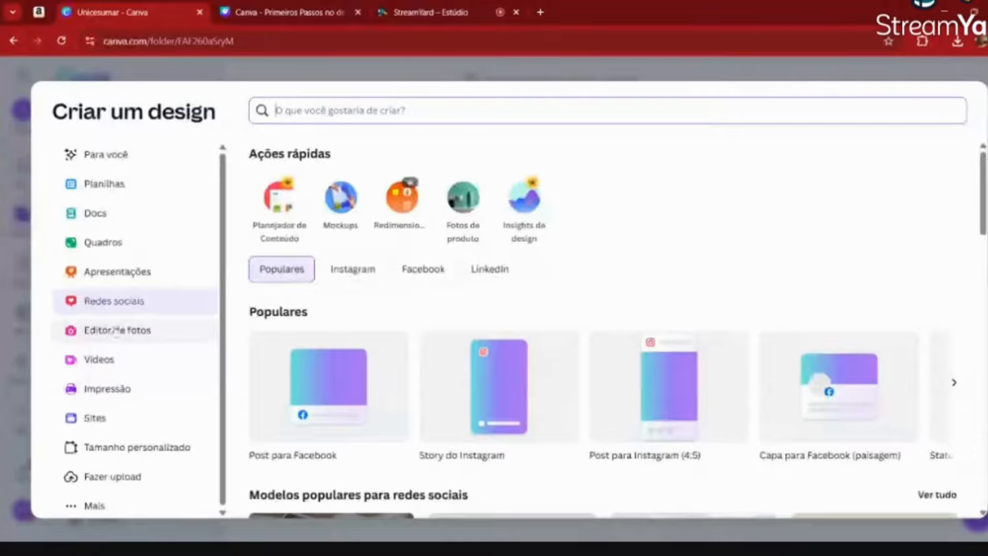
pyautogui.click(680, 404)
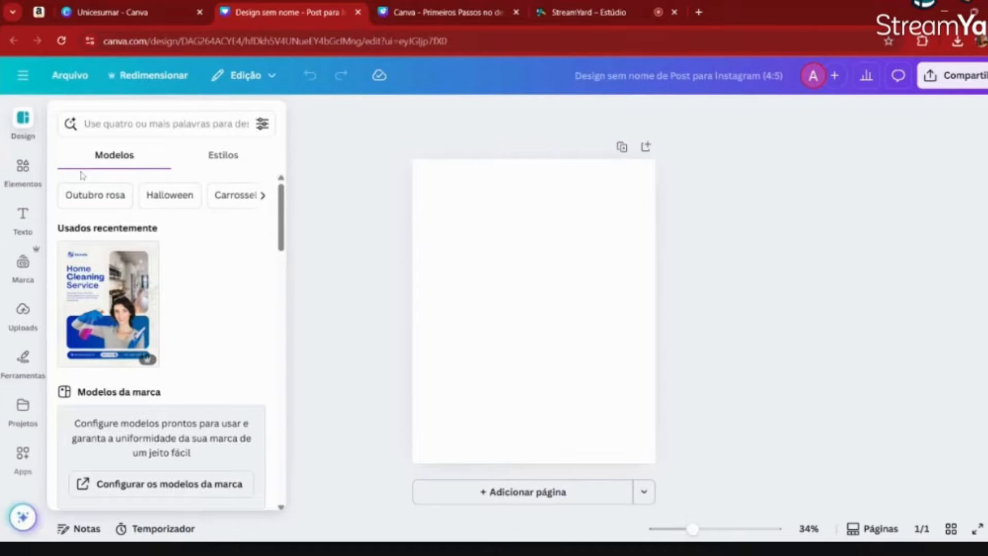
pyautogui.click(223, 156)
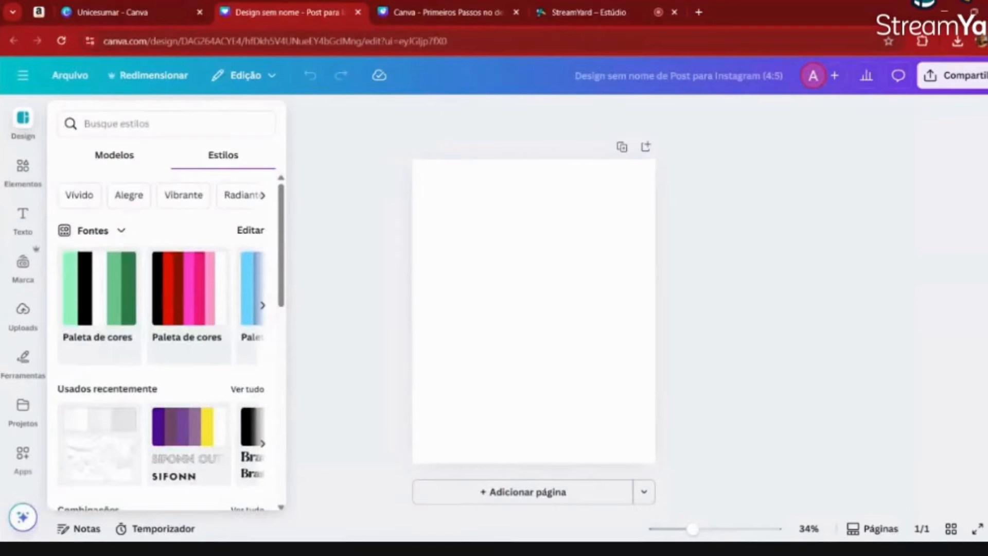
pyautogui.click(123, 155)
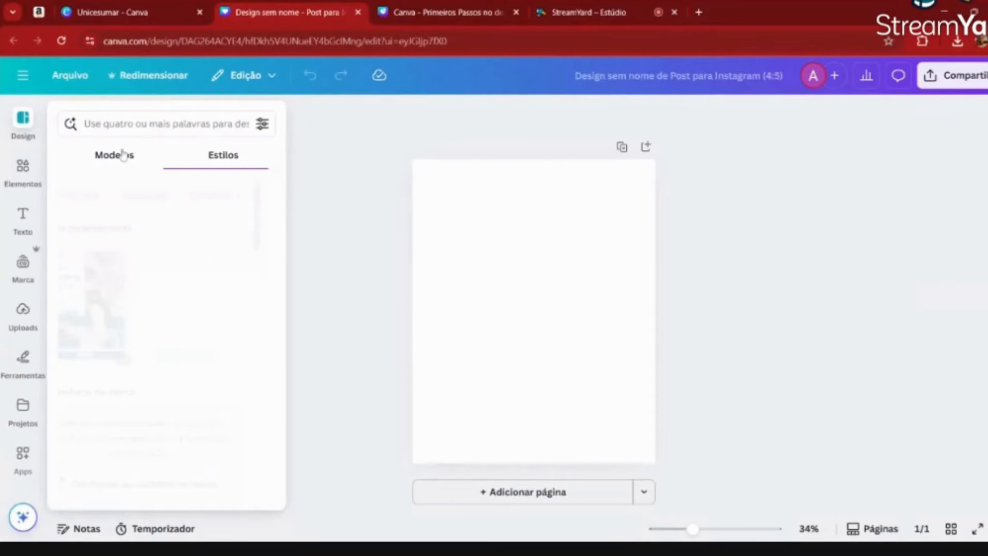
# - Search the templates for "universidade" and apply the green "Online Courses" template to the page
pyautogui.click(154, 123)
pyautogui.write('univ')
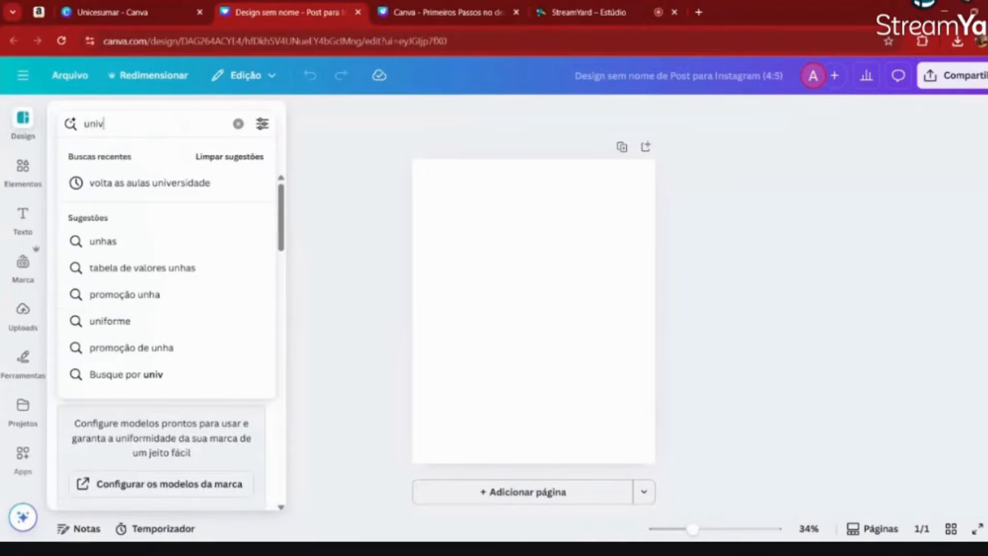
pyautogui.write('ersidade')
pyautogui.press('Return')
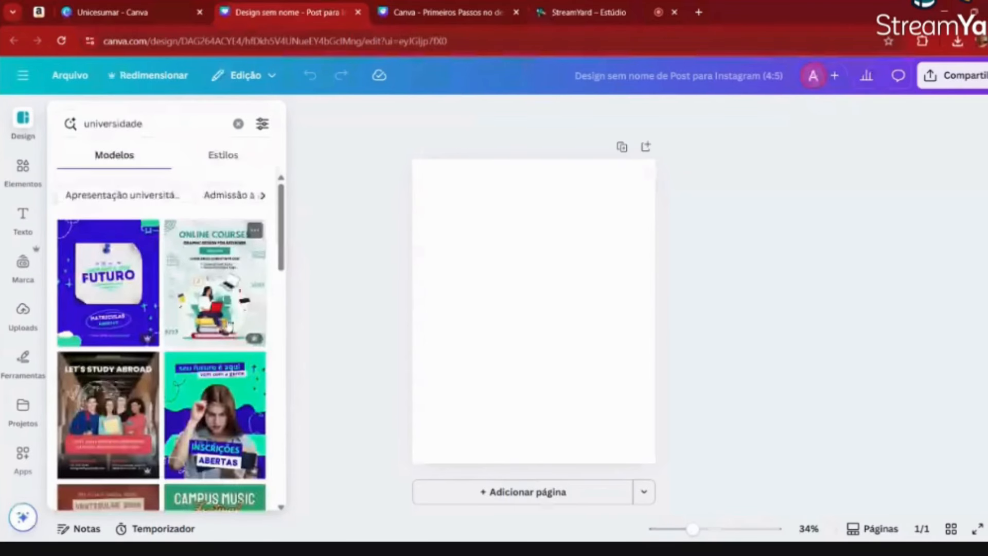
pyautogui.scroll(-10, 161, 340)
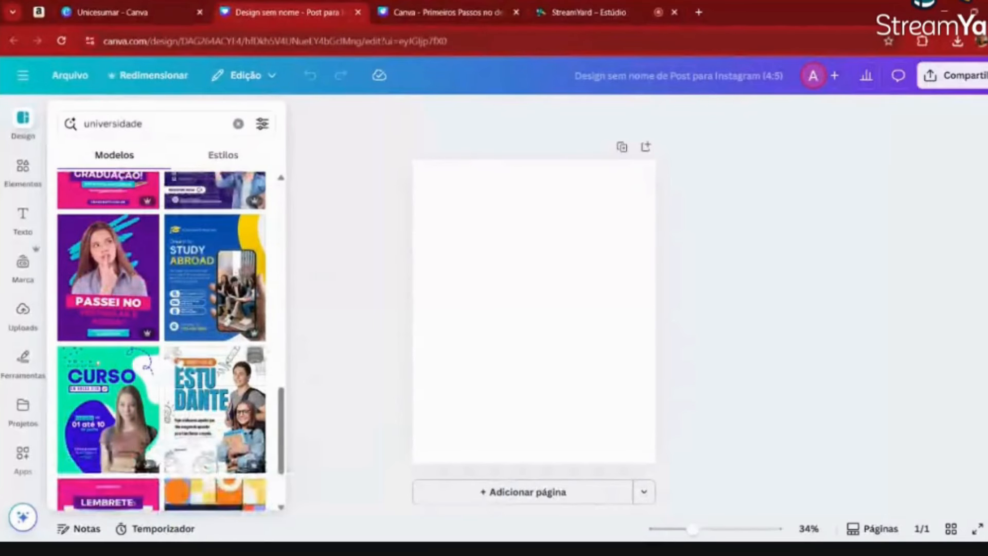
pyautogui.scroll(-2, 162, 340)
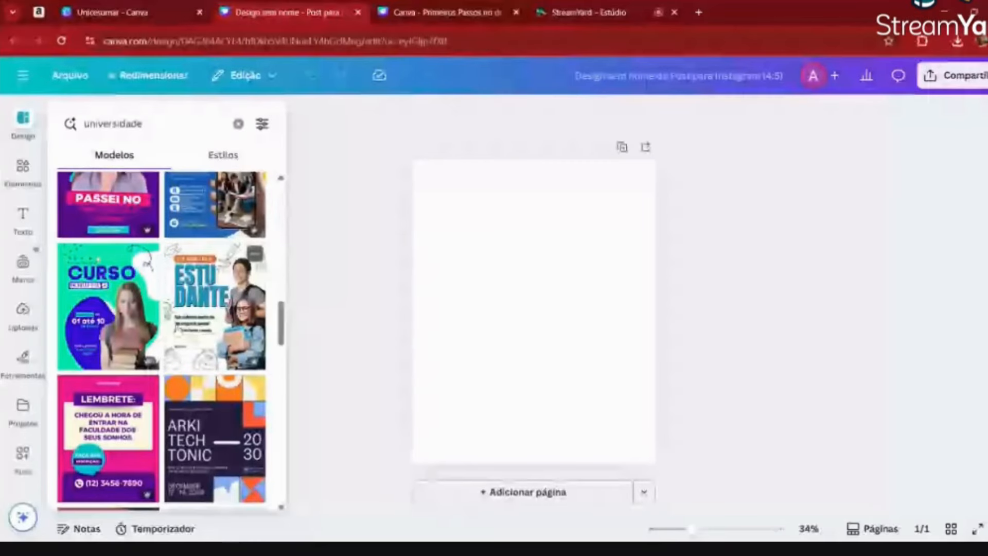
pyautogui.scroll(10, 165, 340)
pyautogui.click(221, 275)
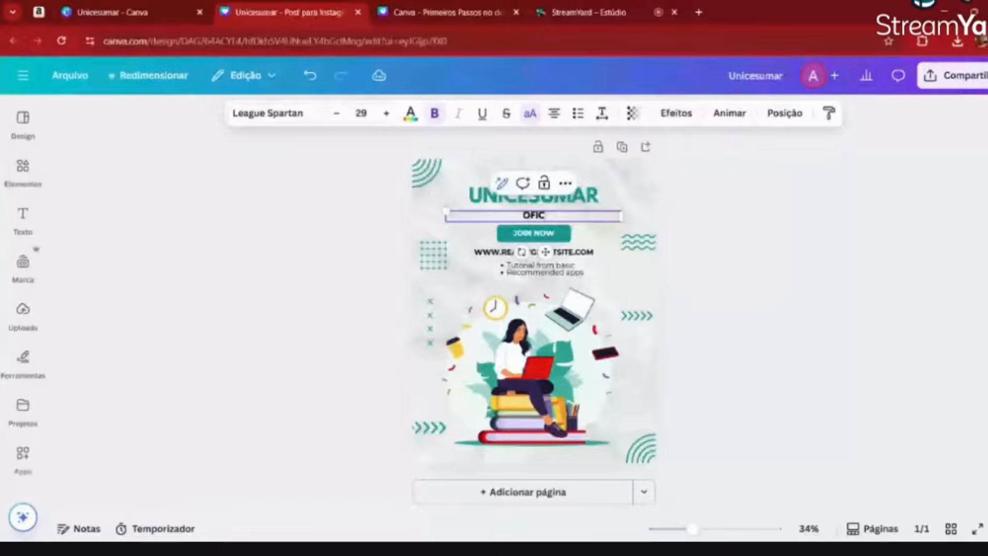
# - Complete the subtitle under the heading as "OFICINA - CANVA: PRIMEIROS PASSOS" and widen its text box to fit one line
pyautogui.write('INA - CANVA')
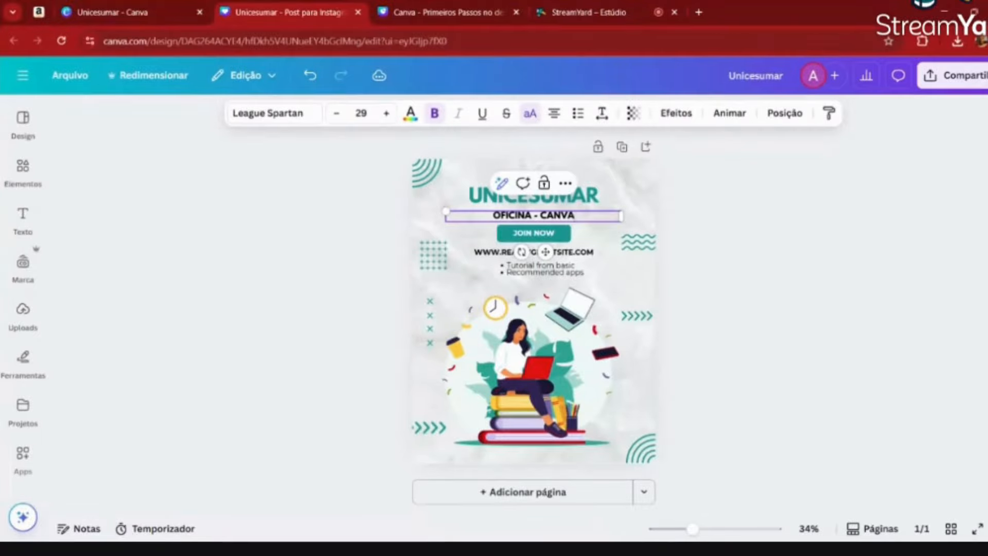
pyautogui.write(': PR')
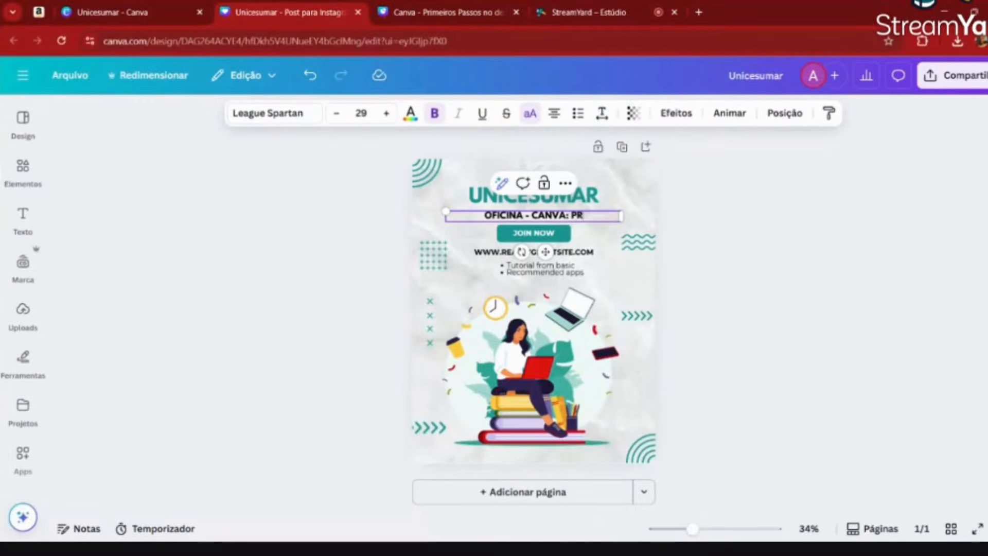
pyautogui.write('IMEIROS')
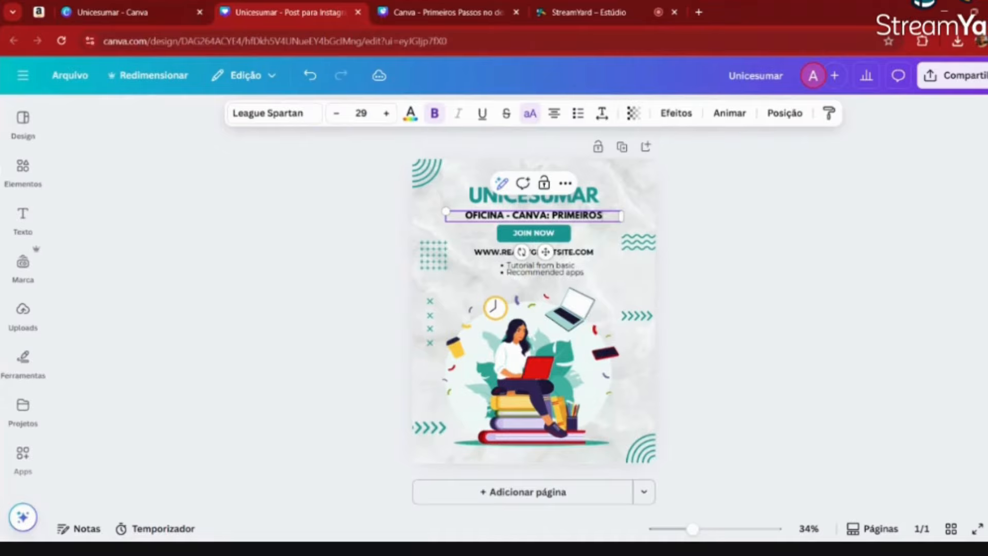
pyautogui.write(' PASSOS')
pyautogui.moveTo(621, 216); pyautogui.dragTo(634, 221)
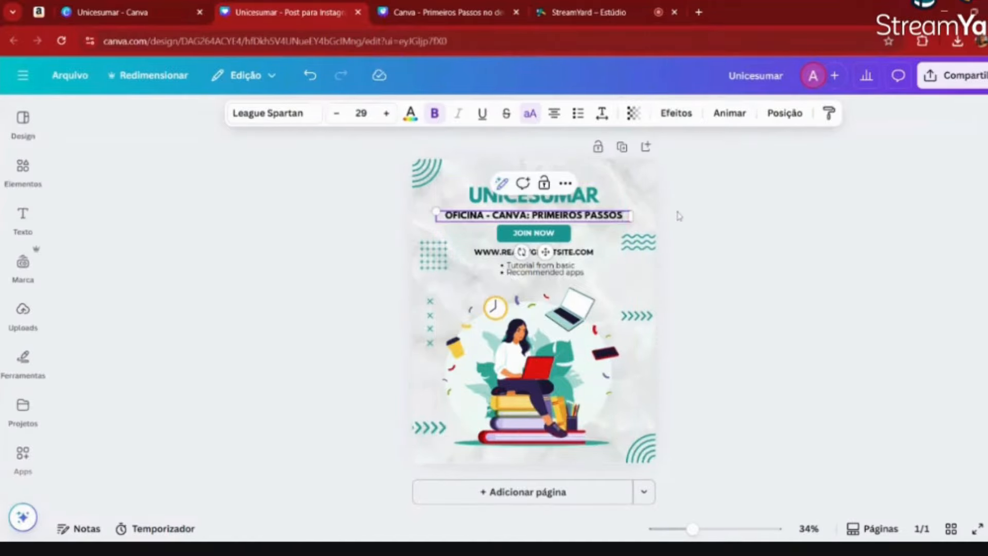
pyautogui.click(678, 216)
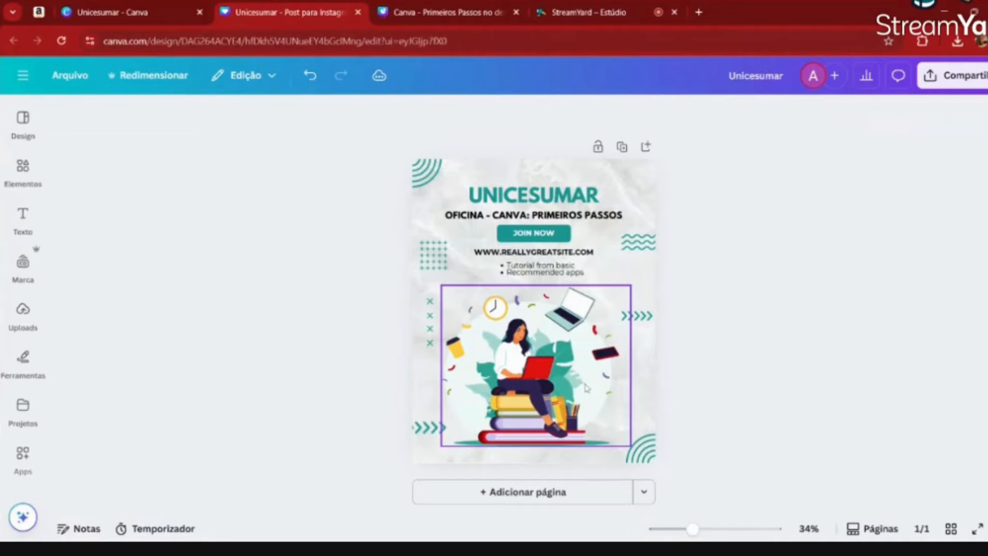
# - Clear the template content from the page and bring up the library of graphic elements
pyautogui.click(23, 123)
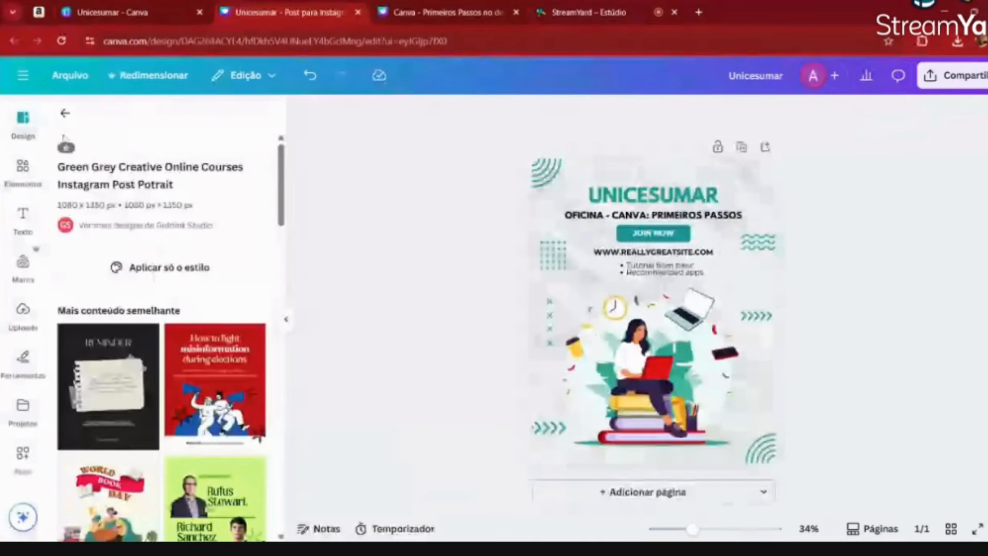
pyautogui.click(64, 113)
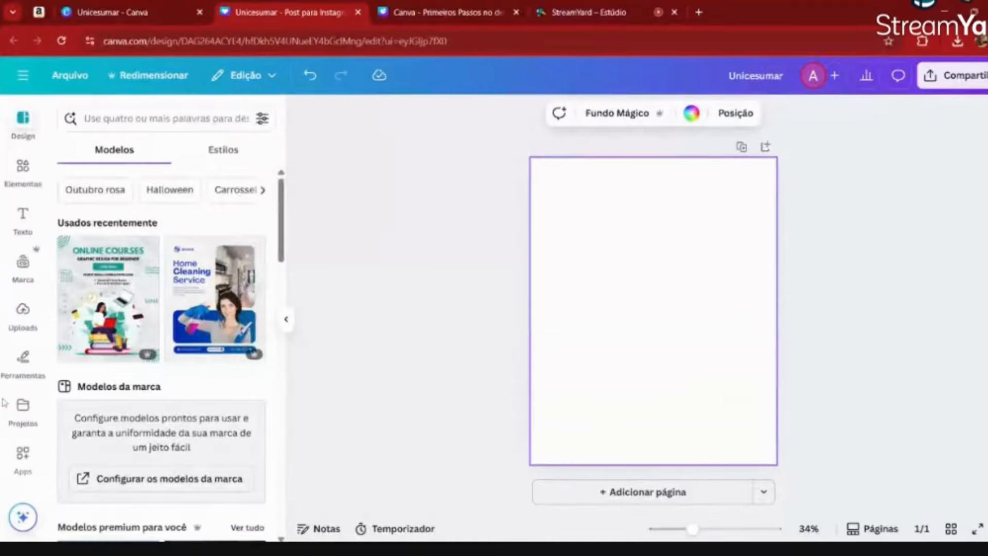
pyautogui.click(23, 170)
pyautogui.click(422, 221)
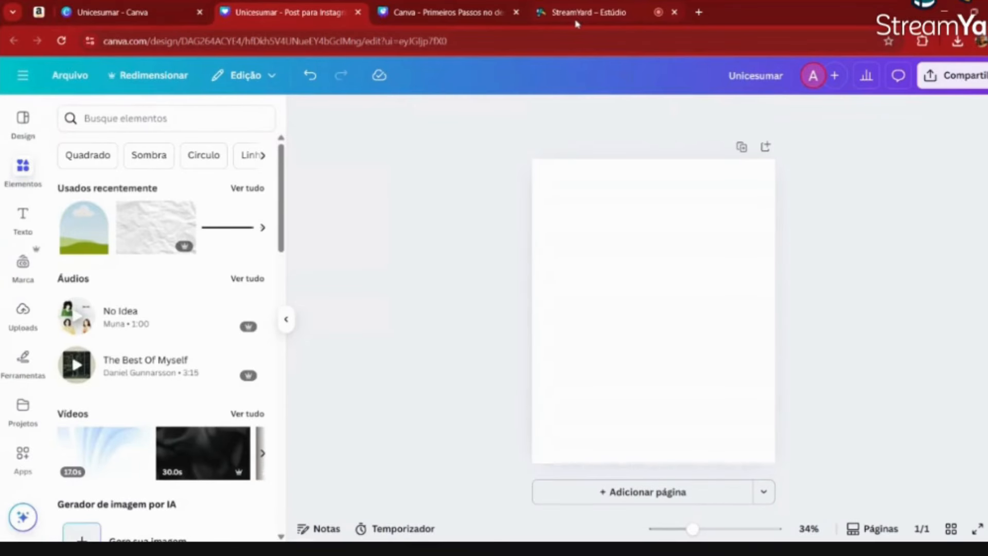
# - View the "Canva - Primeiros Passos no design" presentation and return to the Unicesumar Instagram post
pyautogui.hotkey('ctrl', 'Tab')
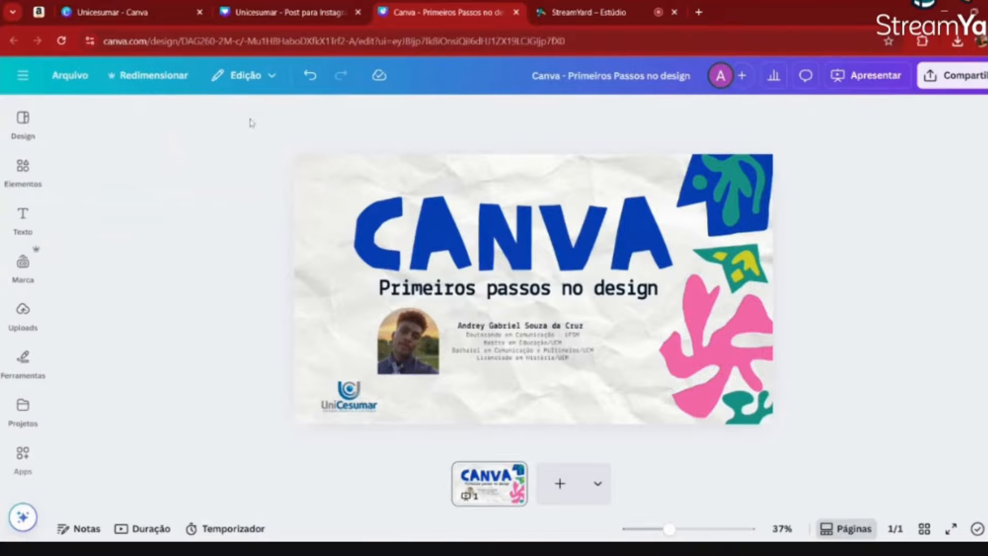
pyautogui.click(278, 13)
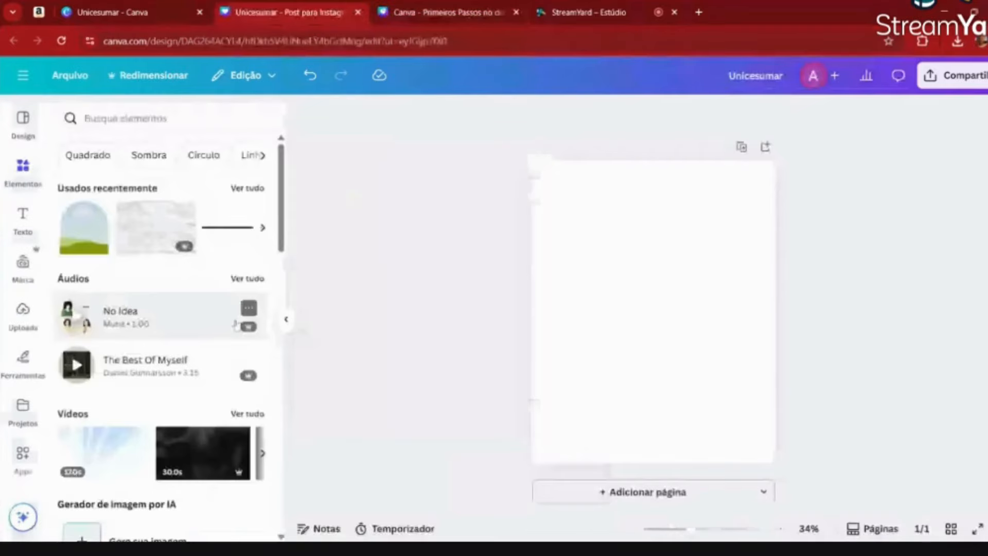
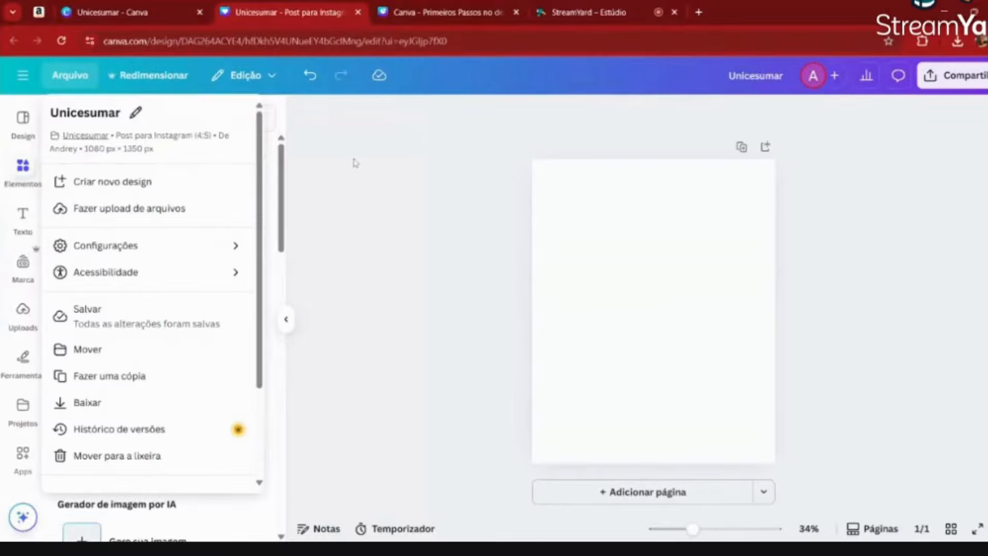
# - Turn on the rulers and guides around the page in the file settings
pyautogui.moveTo(213, 252)
pyautogui.moveTo(154, 245)
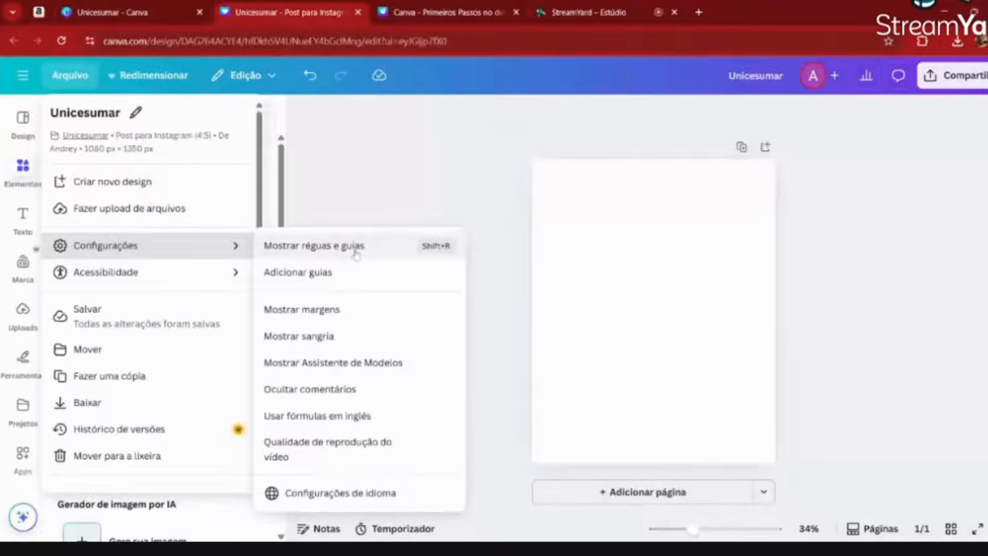
pyautogui.click(356, 247)
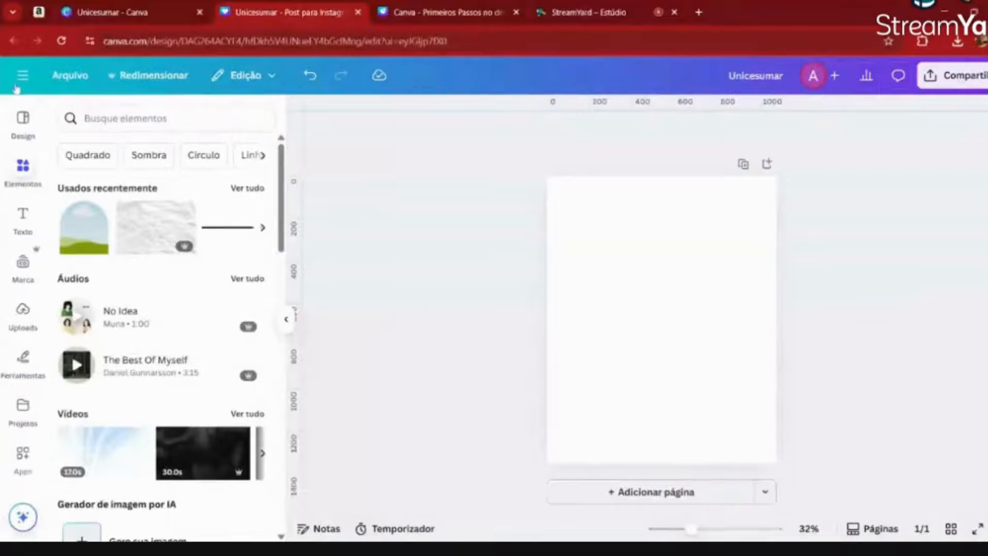
pyautogui.click(60, 78)
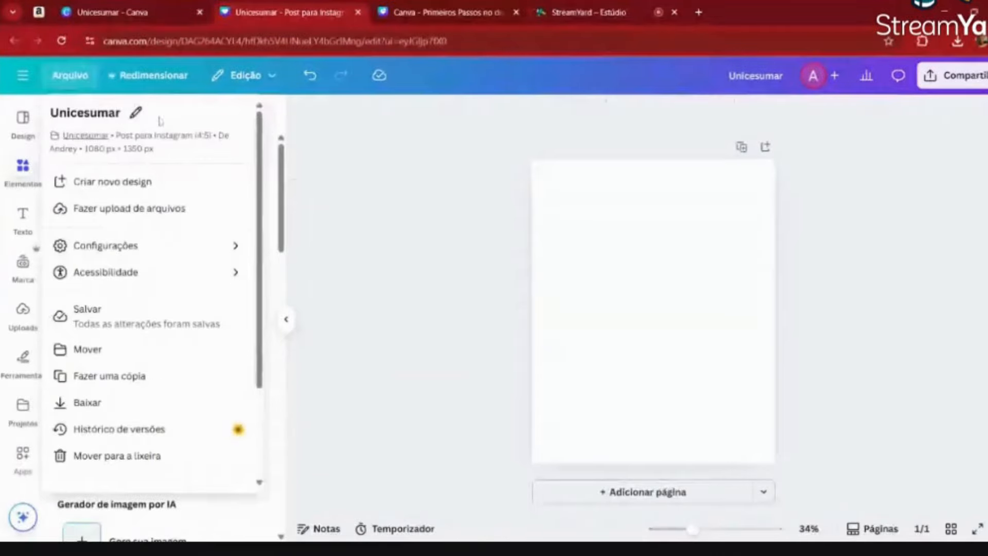
pyautogui.click(232, 251)
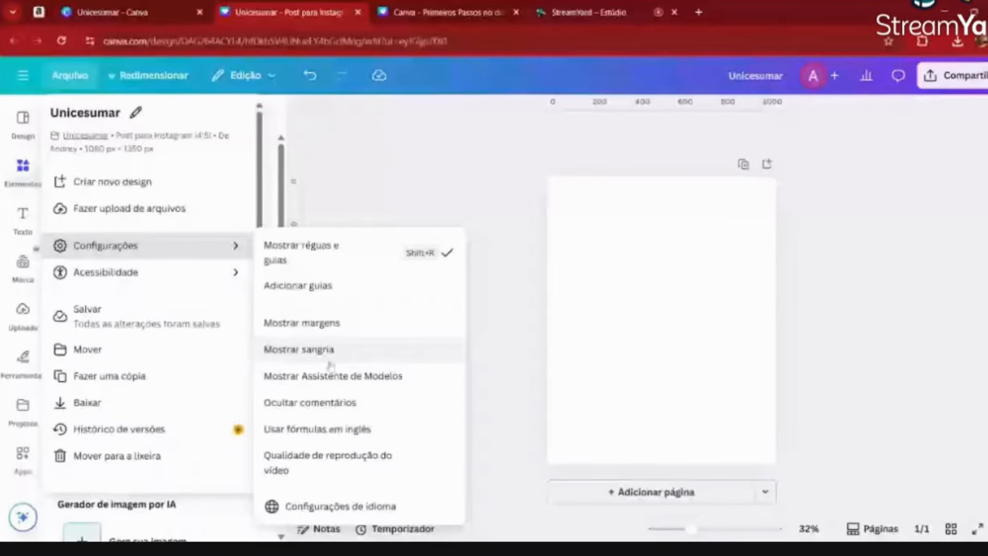
pyautogui.click(335, 201)
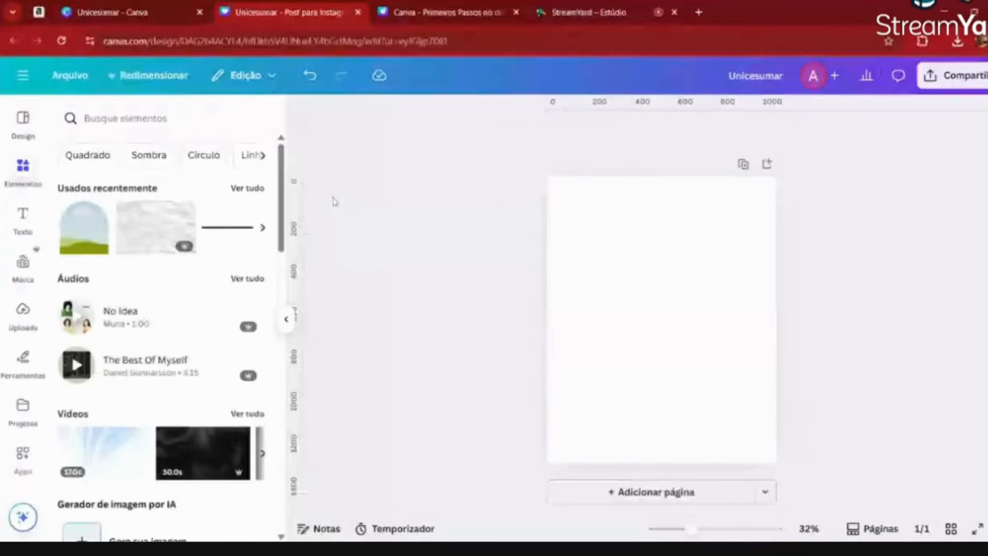
# - Display the page's margins and bleed through the file settings
pyautogui.click(70, 76)
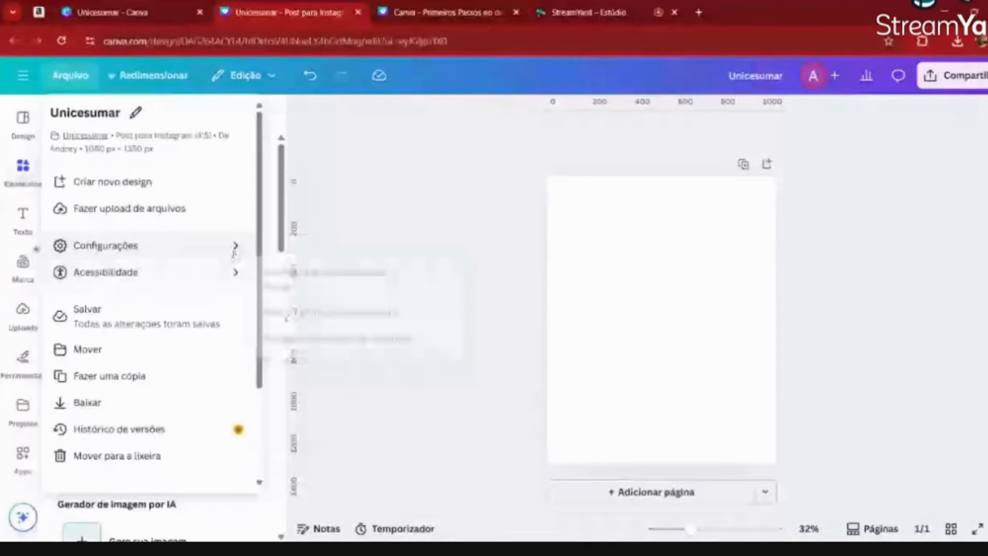
pyautogui.click(693, 219)
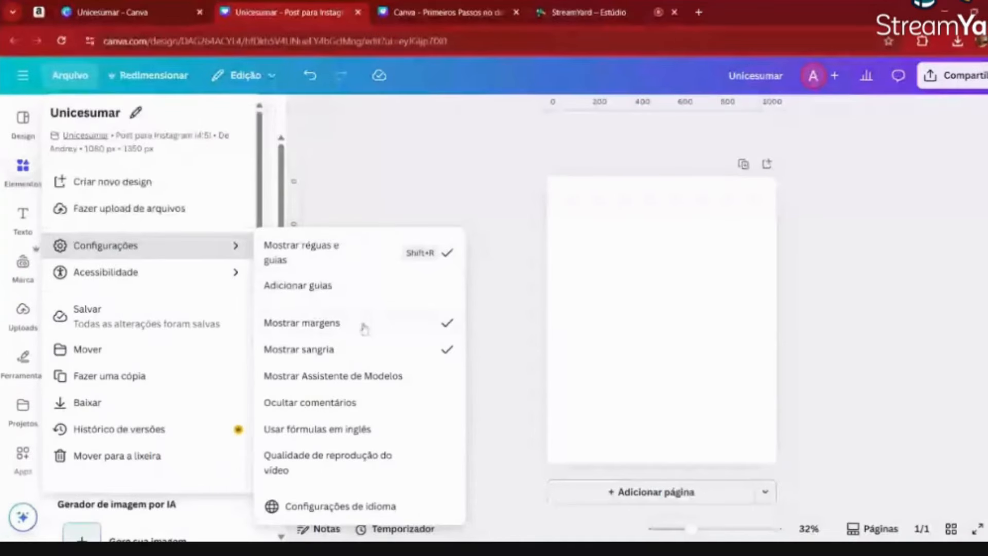
pyautogui.click(364, 328)
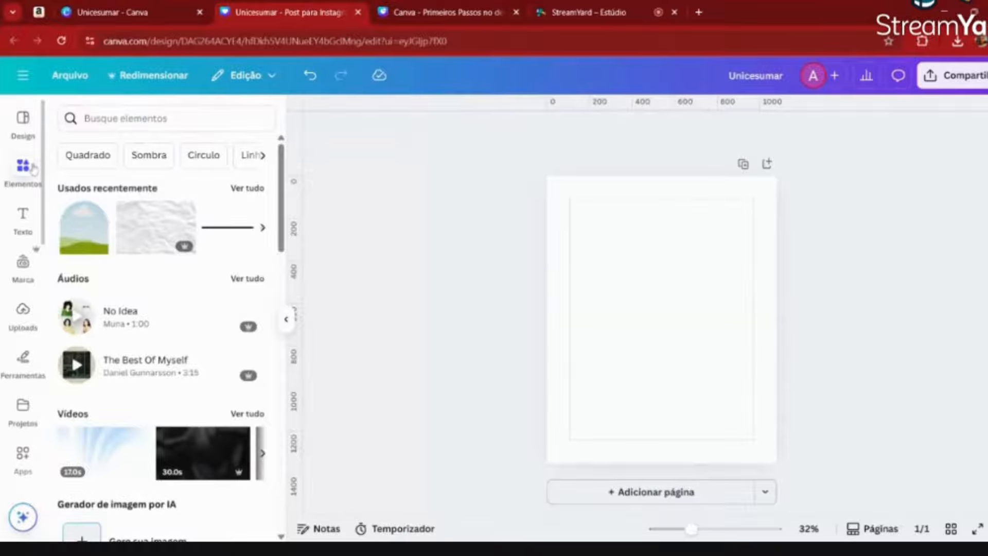
# - Try dark red, navy blue and light blue as the page background, and undo the colour changes
pyautogui.click(155, 227)
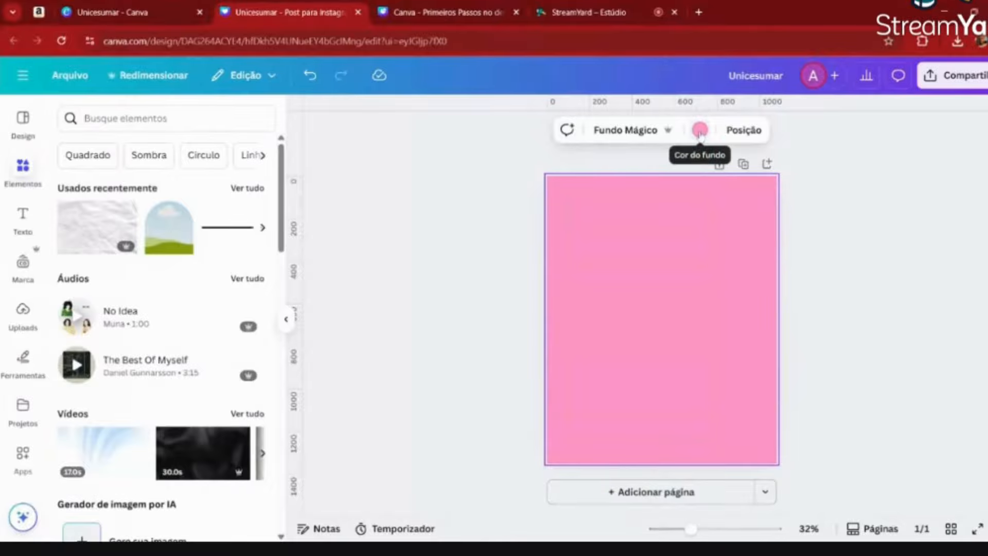
pyautogui.click(700, 130)
pyautogui.click(132, 284)
pyautogui.click(222, 339)
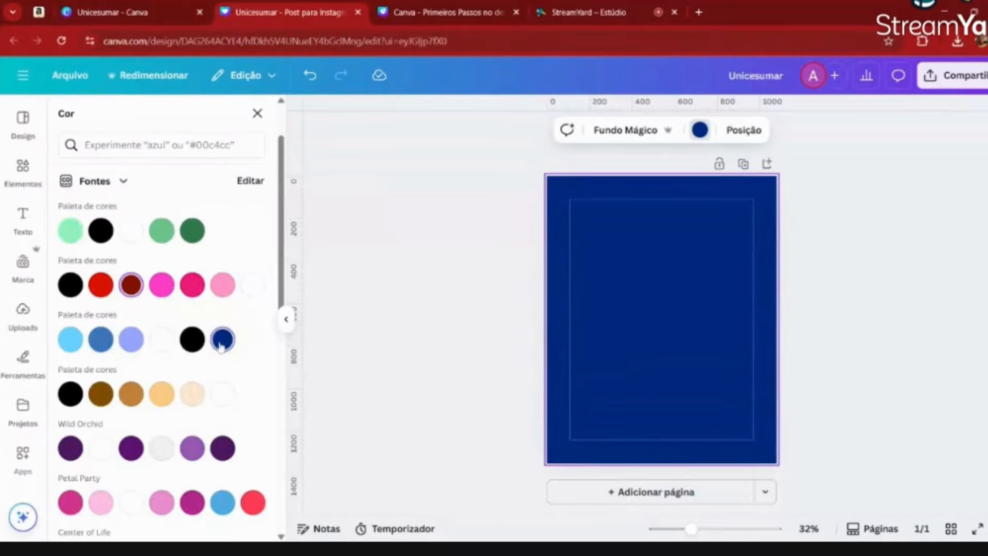
pyautogui.click(70, 340)
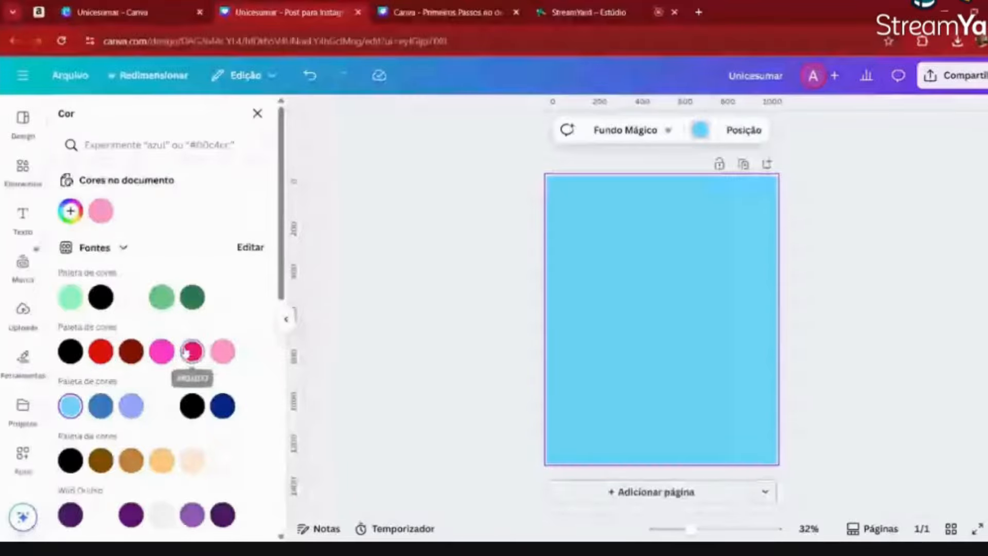
pyautogui.hotkey('ctrl', 'z')
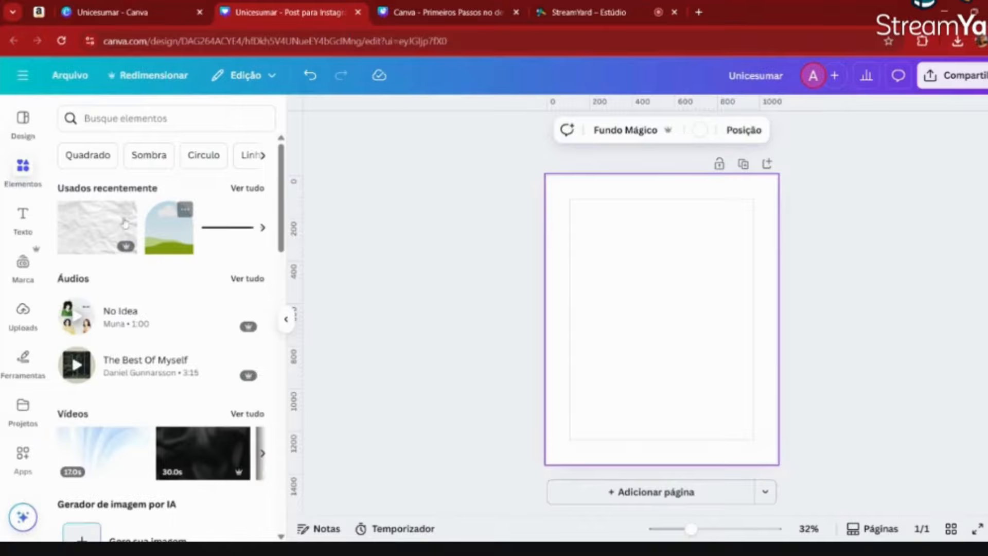
# - Search the elements for "textura" and browse the full list of graphic textures
pyautogui.click(165, 118)
pyautogui.write('textura')
pyautogui.press('Return')
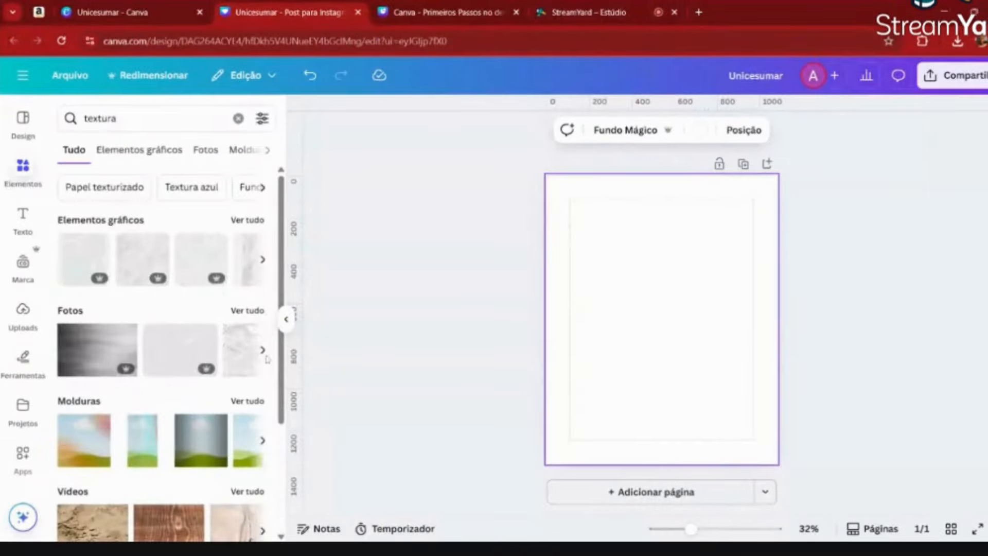
pyautogui.click(262, 350)
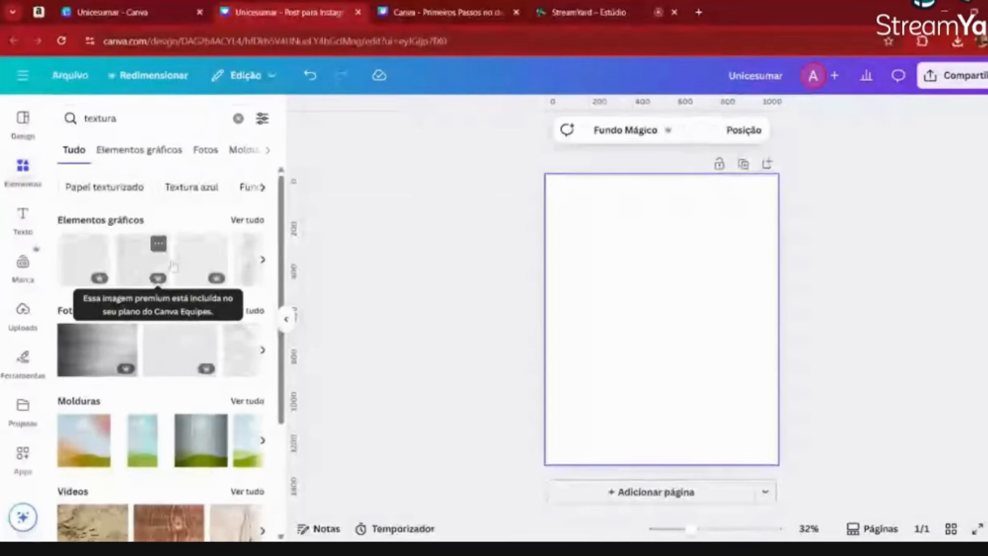
pyautogui.click(246, 220)
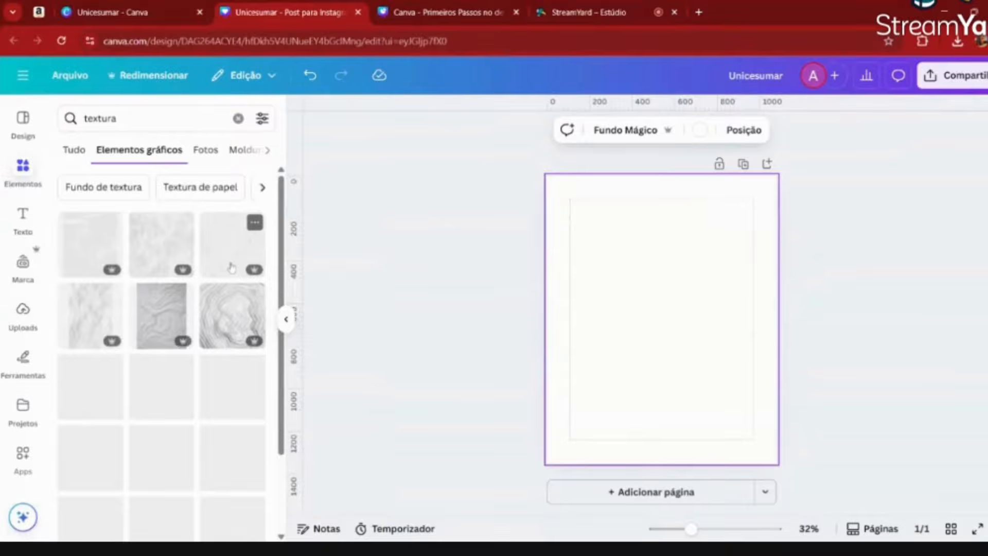
pyautogui.scroll(-5, 231, 268)
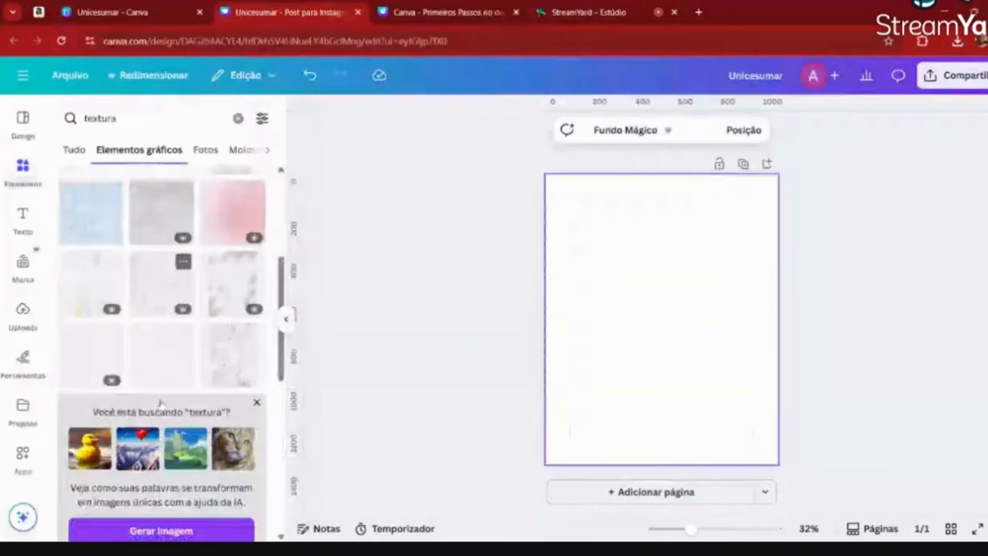
pyautogui.scroll(5, 202, 350)
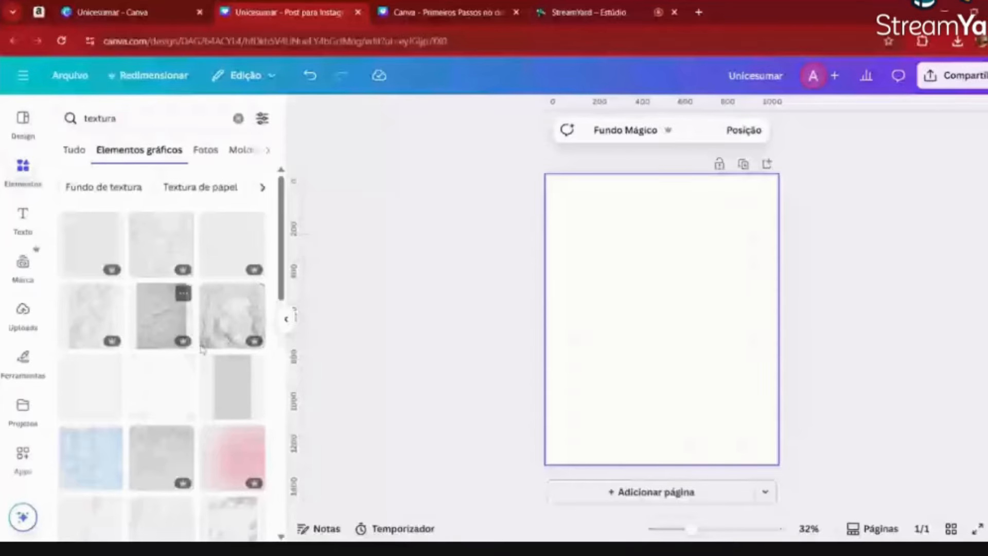
# - Place the dark grey wrinkled texture on the page and enlarge it to cover the whole post
pyautogui.click(154, 316)
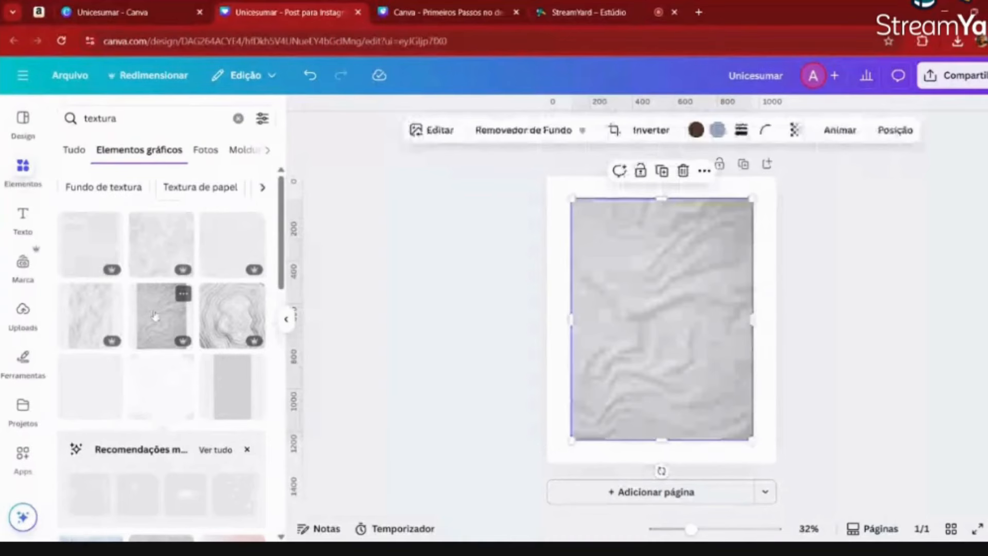
pyautogui.moveTo(571, 440); pyautogui.dragTo(529, 496)
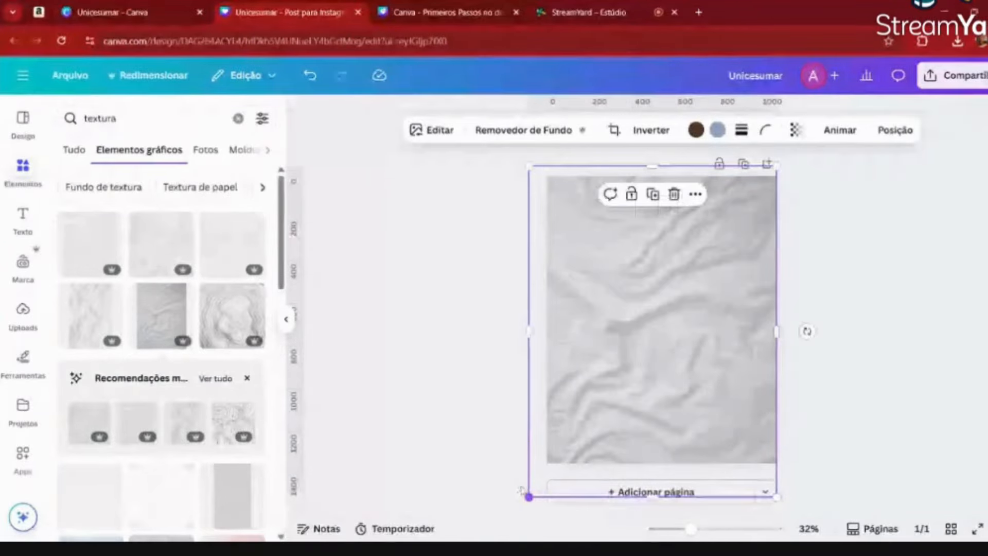
pyautogui.moveTo(695, 344); pyautogui.dragTo(704, 346)
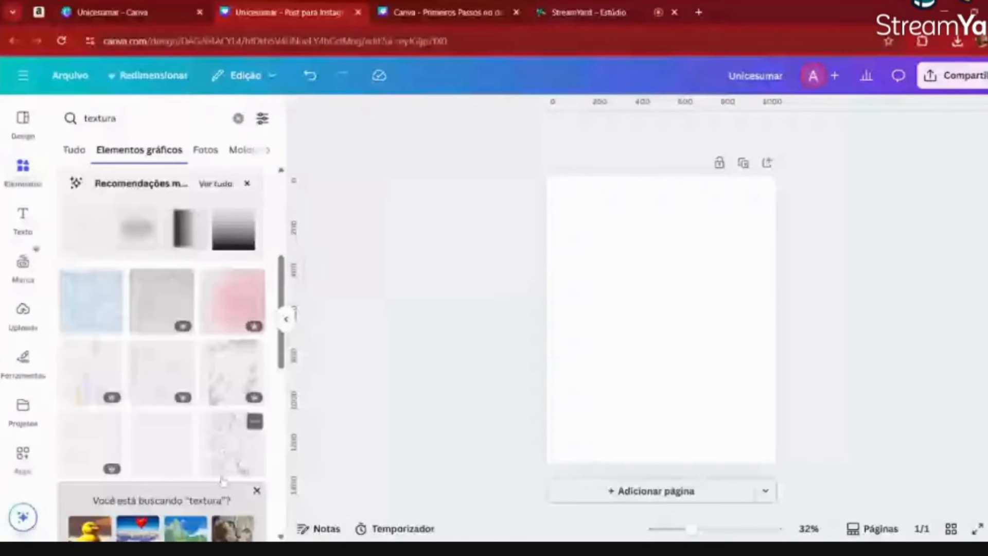
# - Add the white crumpled-paper photo from the "textura" results and enlarge and position it to cover the whole page
pyautogui.scroll(5, 155, 308)
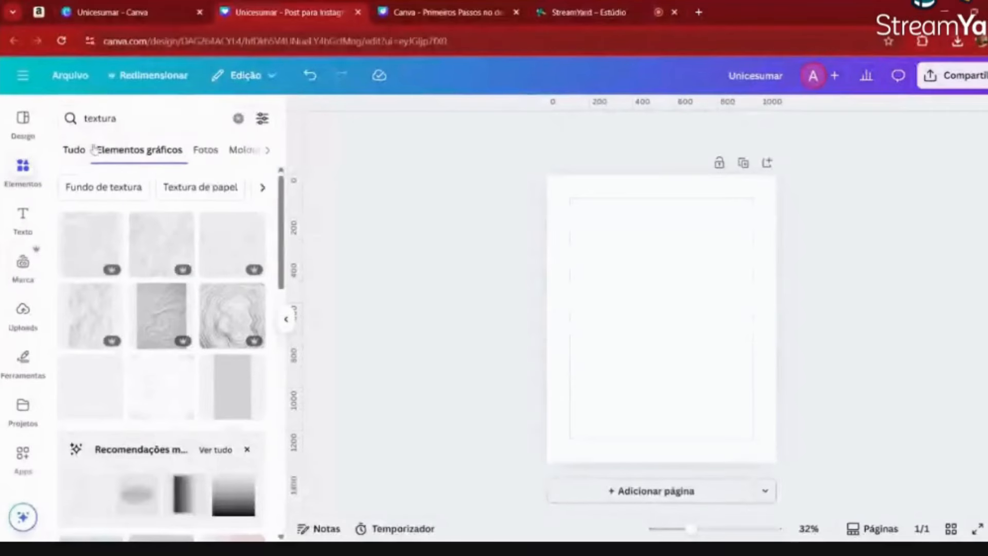
pyautogui.click(74, 150)
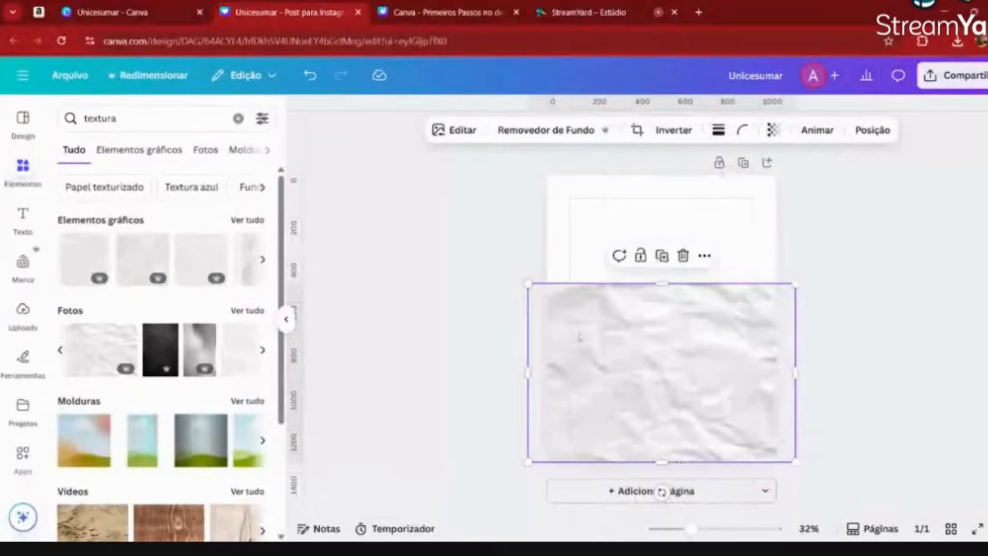
pyautogui.moveTo(626, 325); pyautogui.dragTo(633, 325)
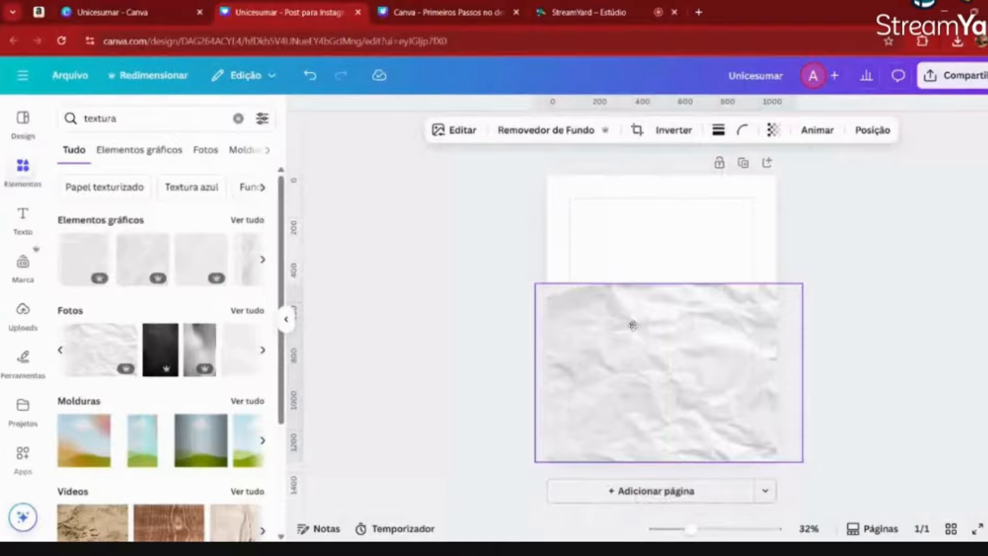
pyautogui.moveTo(535, 449); pyautogui.dragTo(523, 461)
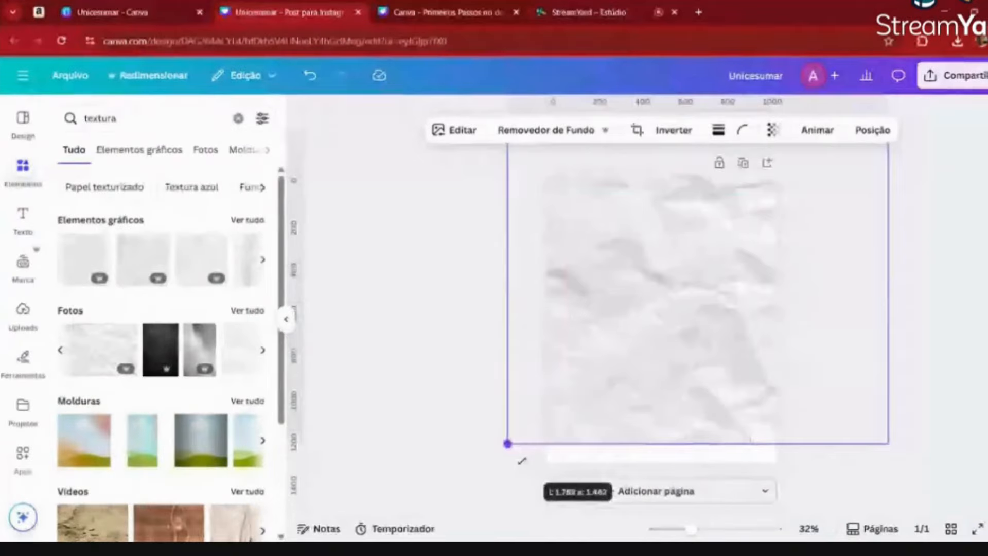
pyautogui.moveTo(661, 273); pyautogui.dragTo(641, 302)
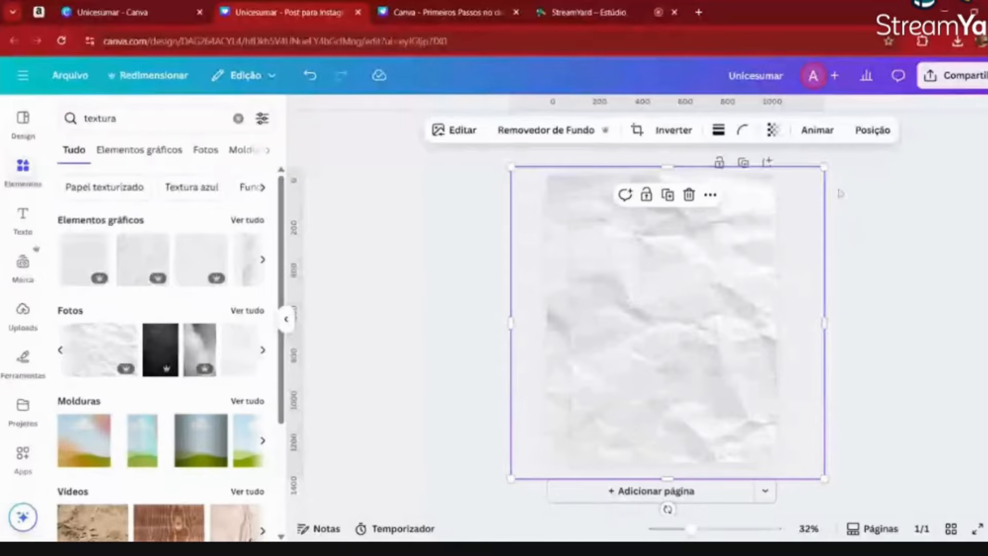
# - Lower the crumpled-paper photo's transparency value to 11 and restore it to 100
pyautogui.click(776, 131)
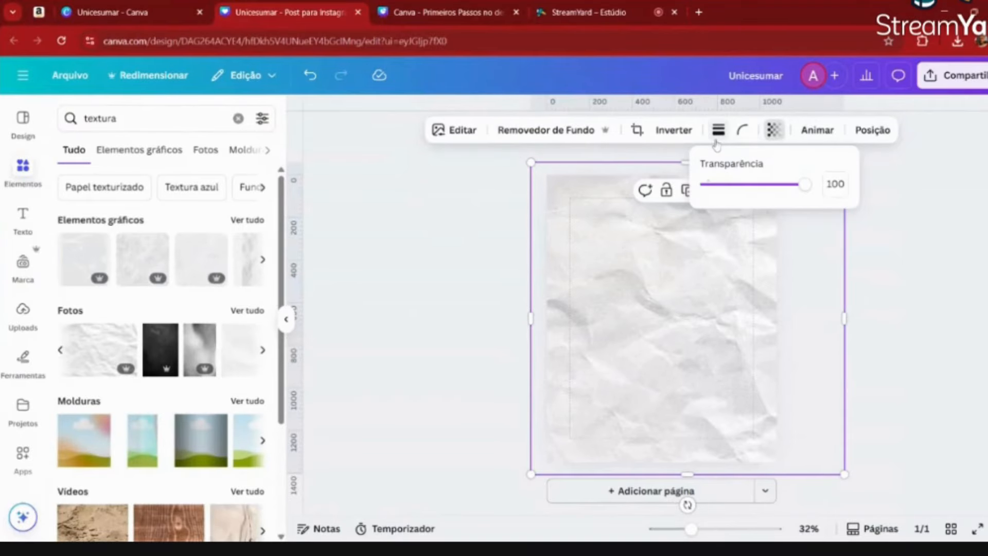
pyautogui.click(716, 184)
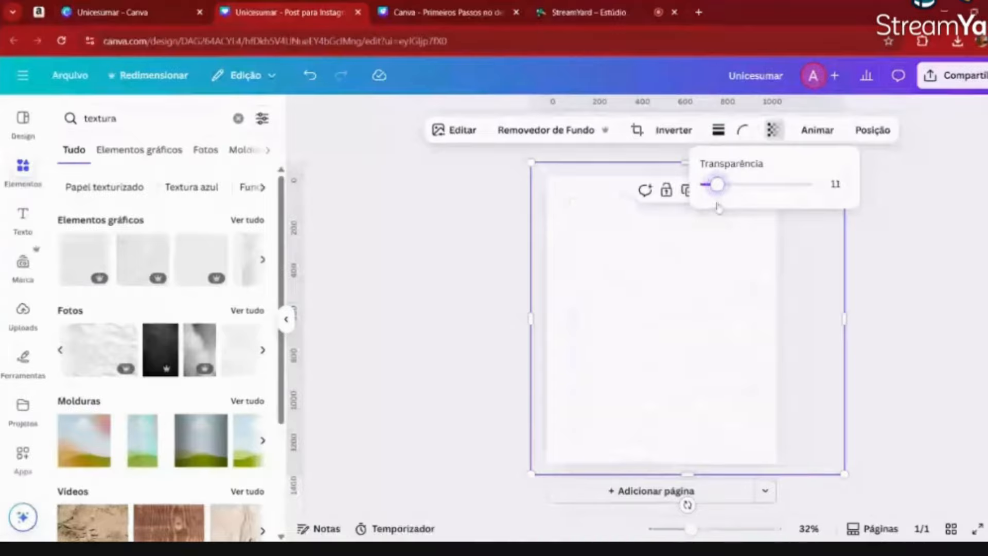
pyautogui.moveTo(716, 184); pyautogui.dragTo(844, 198)
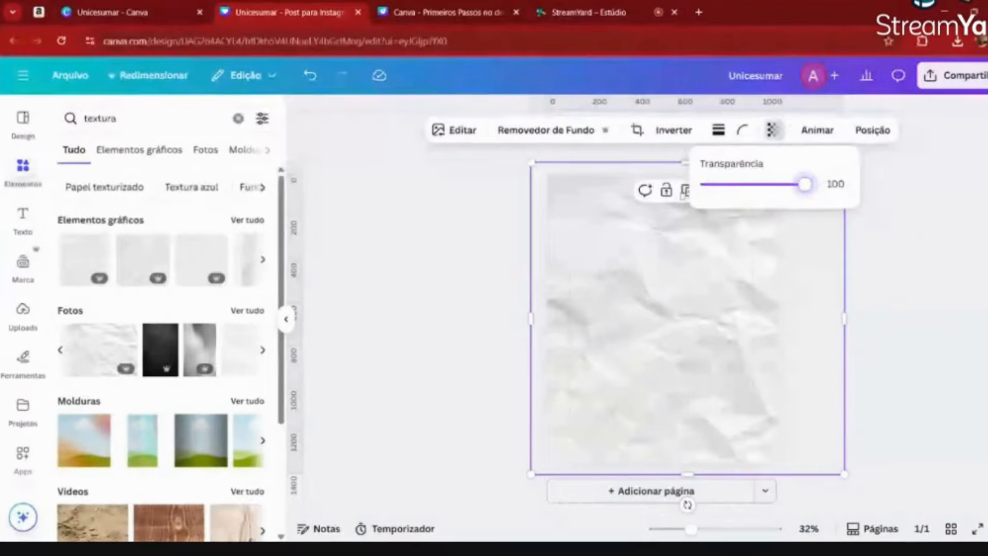
pyautogui.click(815, 225)
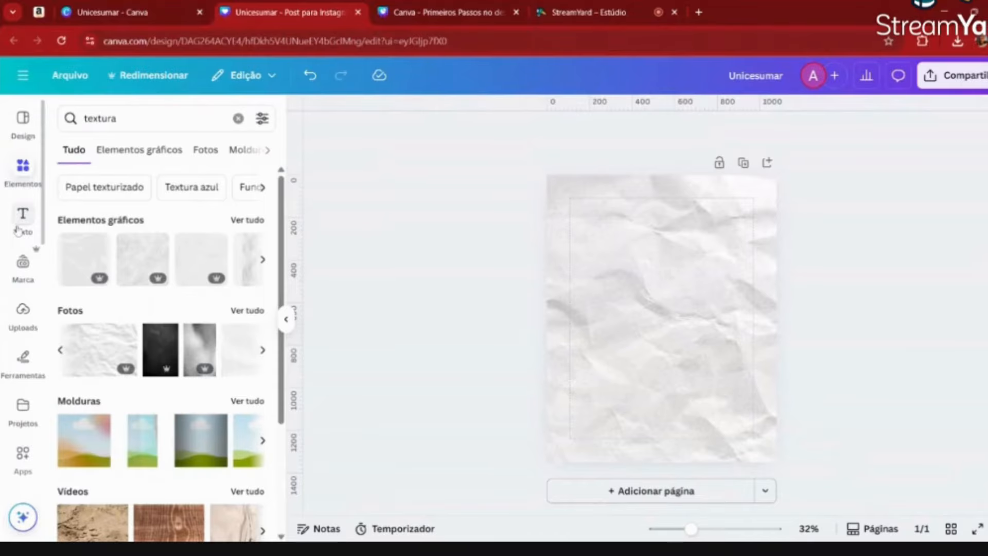
# - Add a new text box to the post and enter "Canva" as its text
pyautogui.click(21, 218)
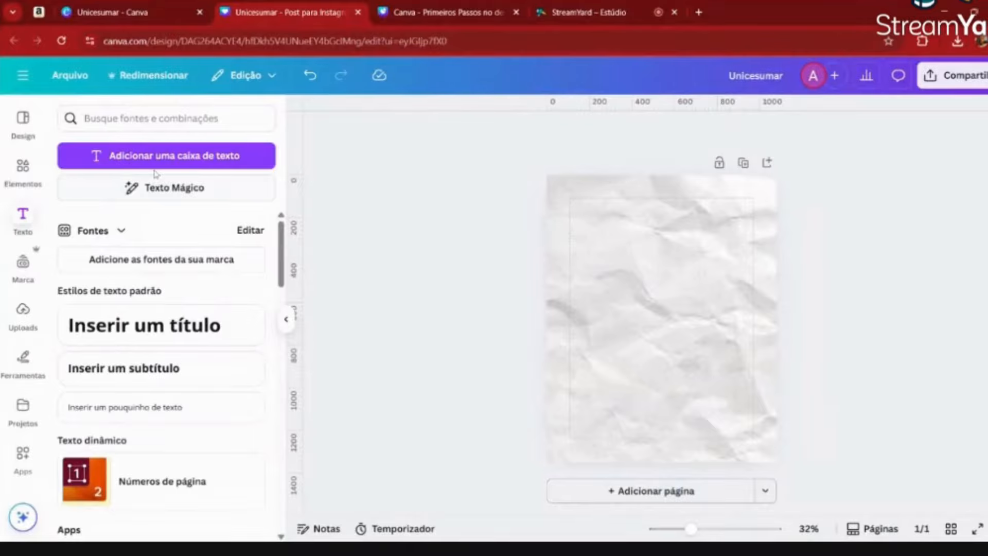
pyautogui.click(154, 167)
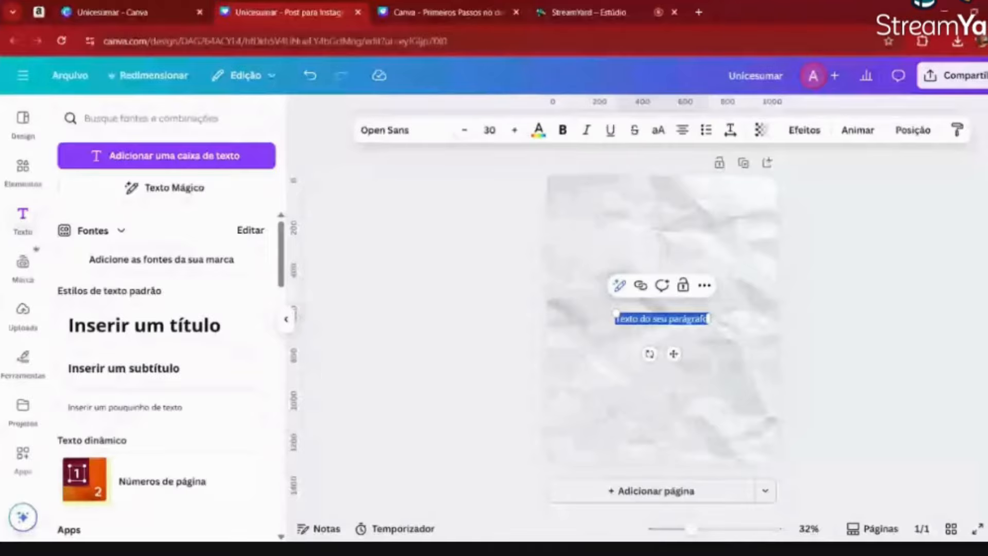
pyautogui.write('Ca')
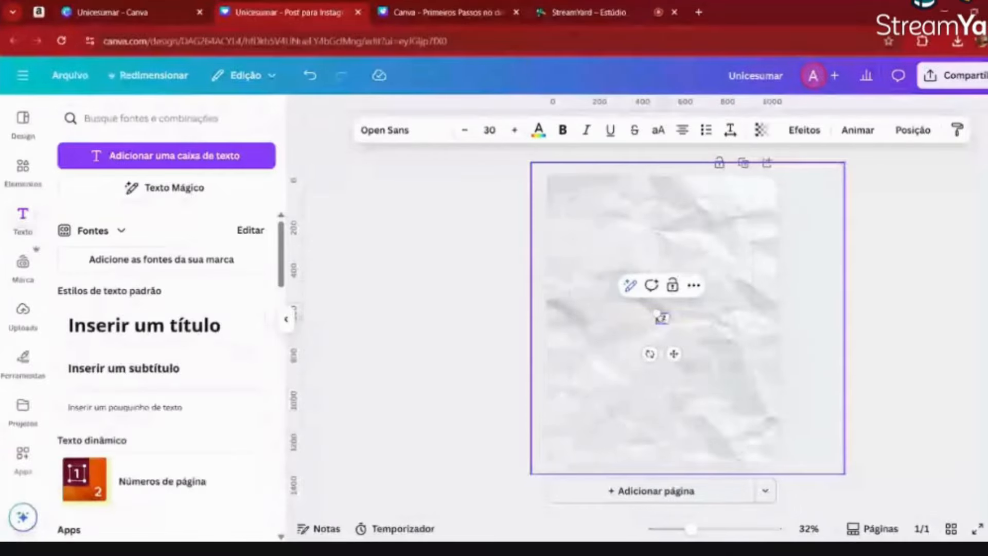
pyautogui.write('nva')
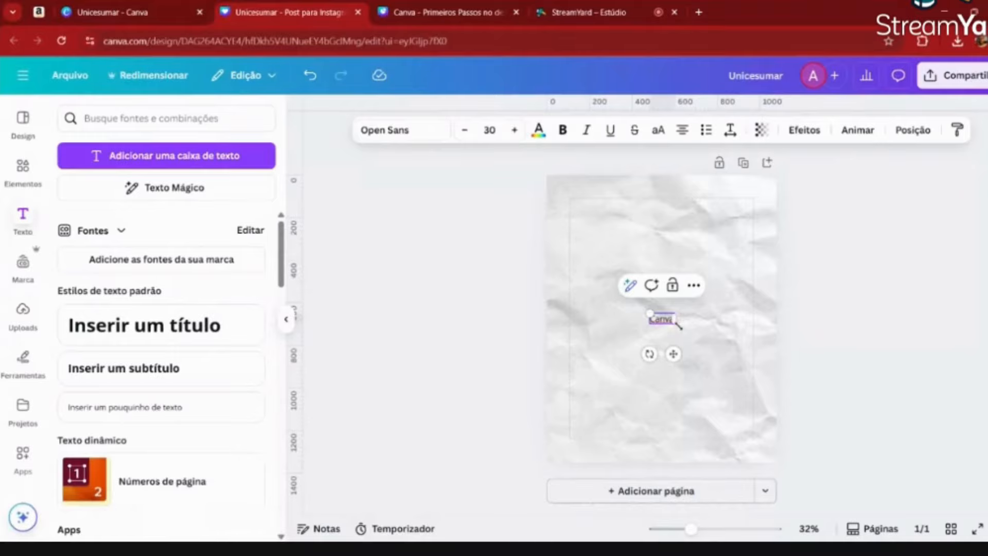
# - Enlarge the "Canva" text to font size 161 and move it near the upper margin of the page
pyautogui.moveTo(678, 325); pyautogui.dragTo(682, 325)
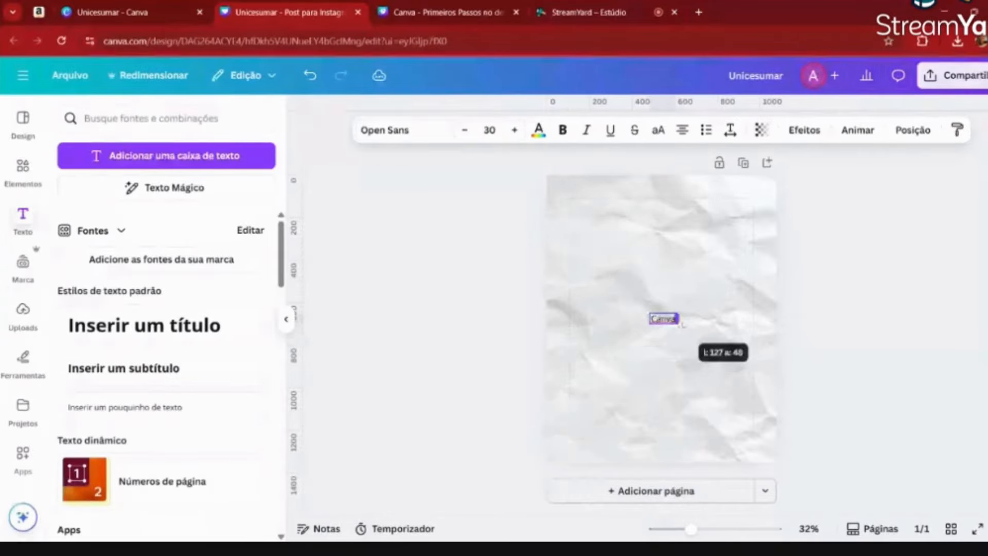
pyautogui.moveTo(682, 324); pyautogui.dragTo(731, 255)
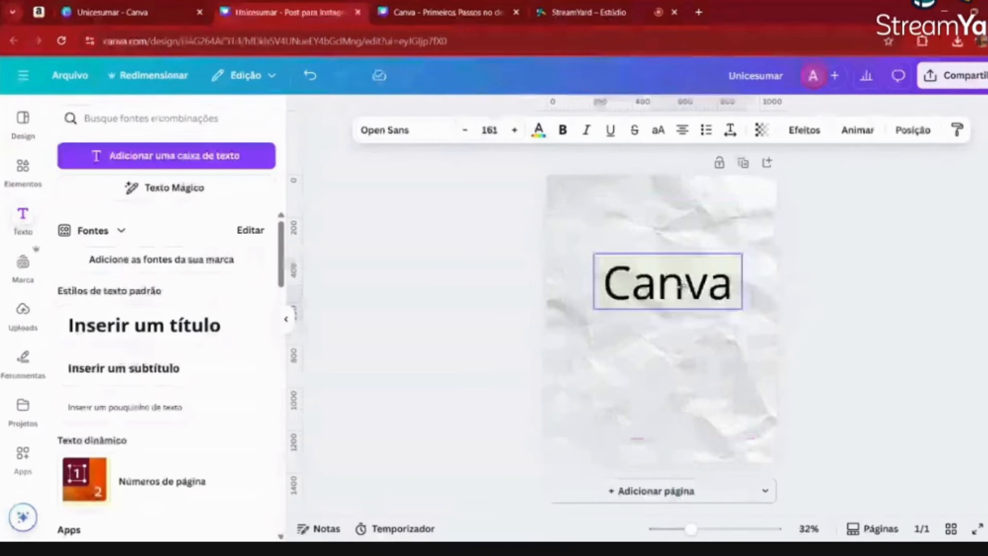
pyautogui.moveTo(682, 295); pyautogui.dragTo(682, 236)
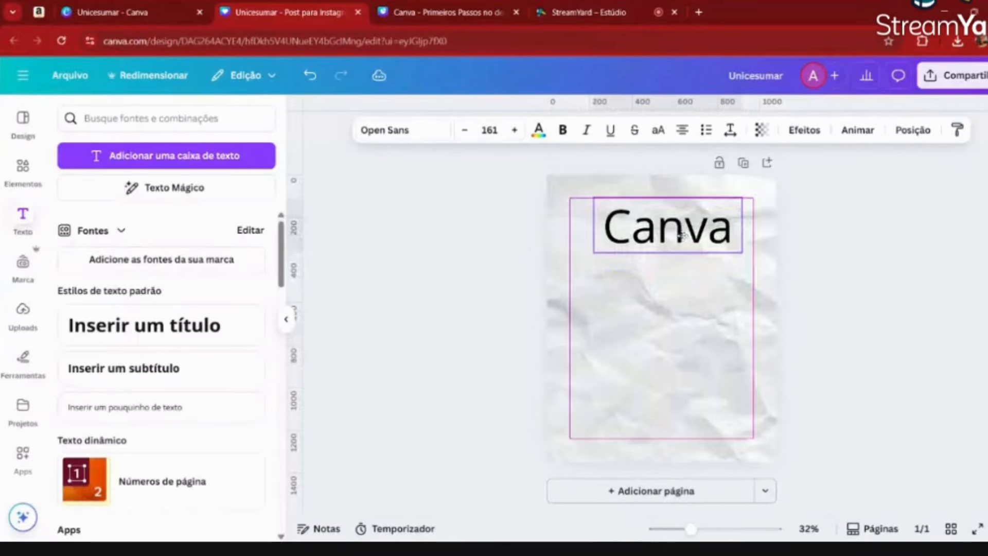
# - Try the fonts Gliker and Nunito on the "Canva" text and settle on HK Grotesk
pyautogui.doubleClick(682, 235)
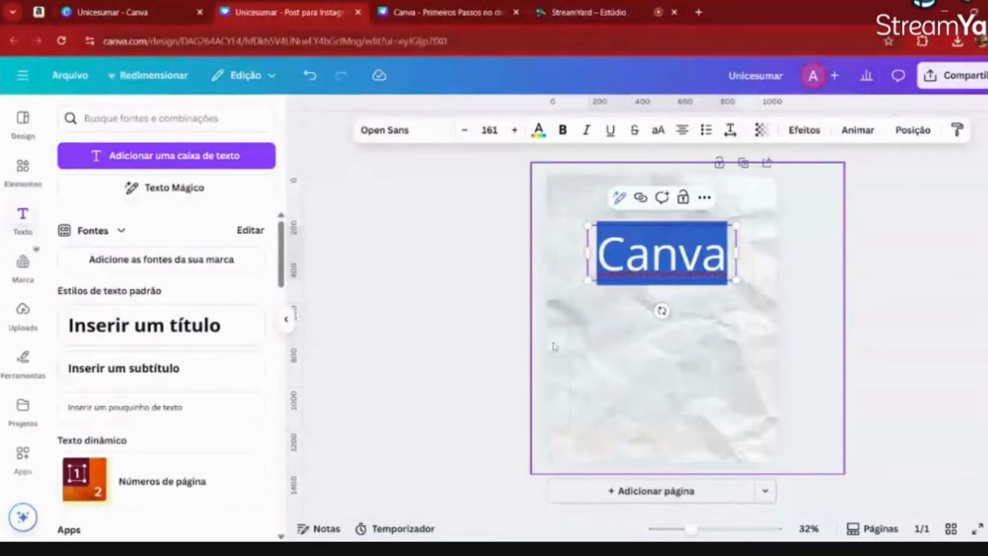
pyautogui.click(416, 139)
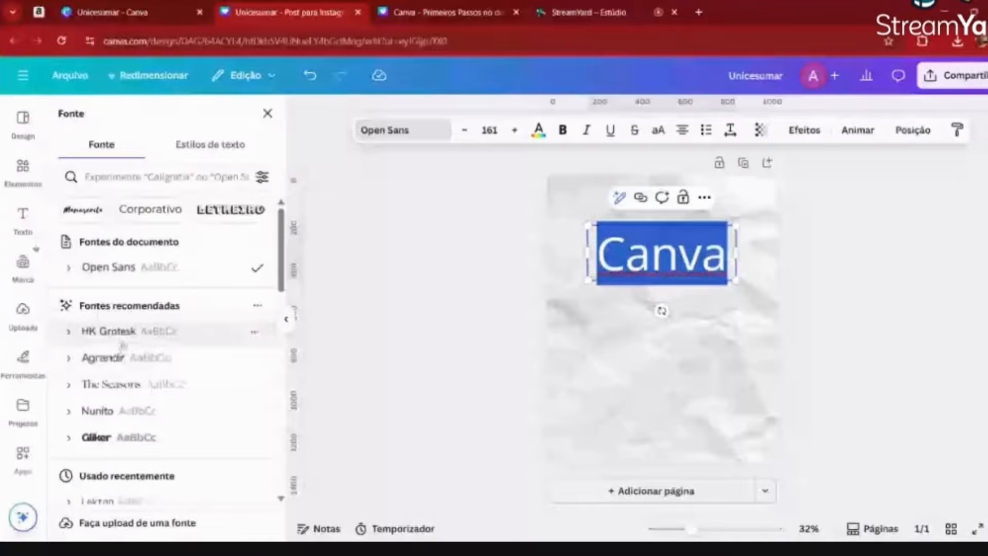
pyautogui.click(126, 440)
pyautogui.scroll(-3, 139, 433)
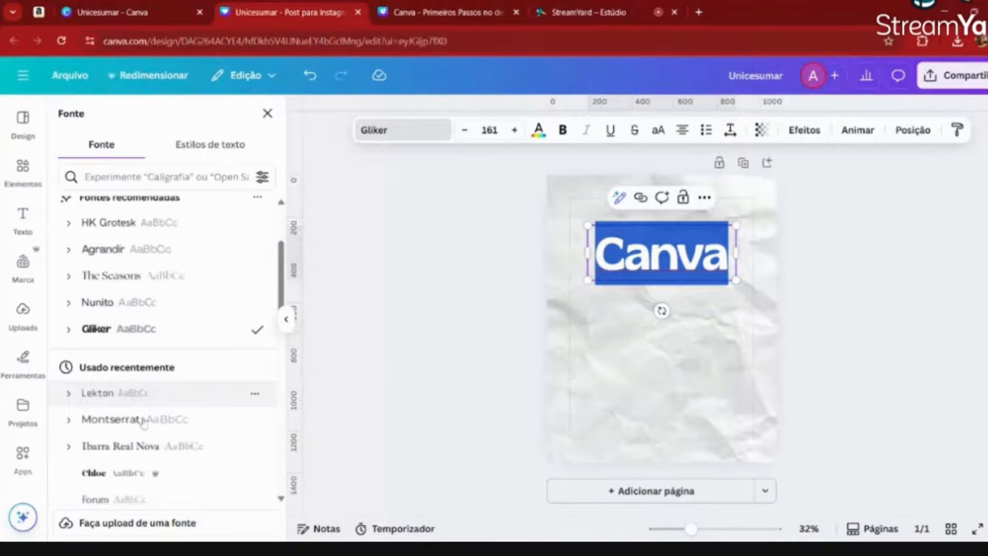
pyautogui.scroll(-3, 142, 419)
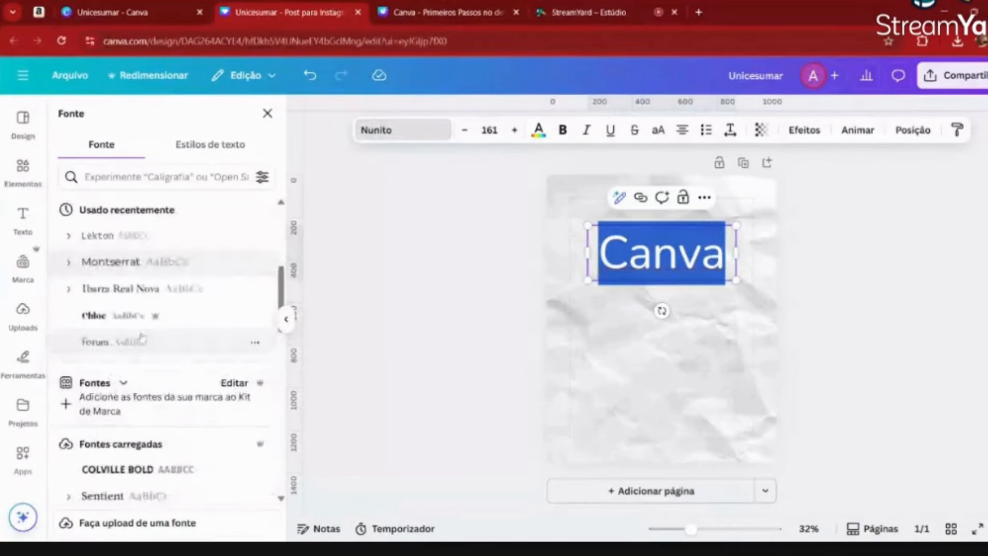
pyautogui.scroll(-3, 142, 338)
pyautogui.click(146, 360)
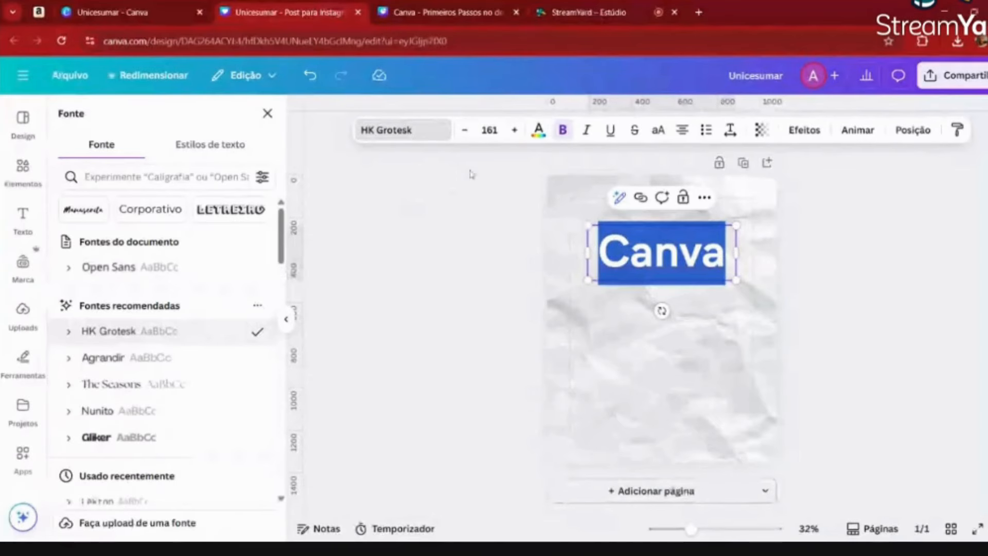
# - Try bold, italic, underline and strikethrough on the "Canva" text and remove all of them again
pyautogui.click(563, 130)
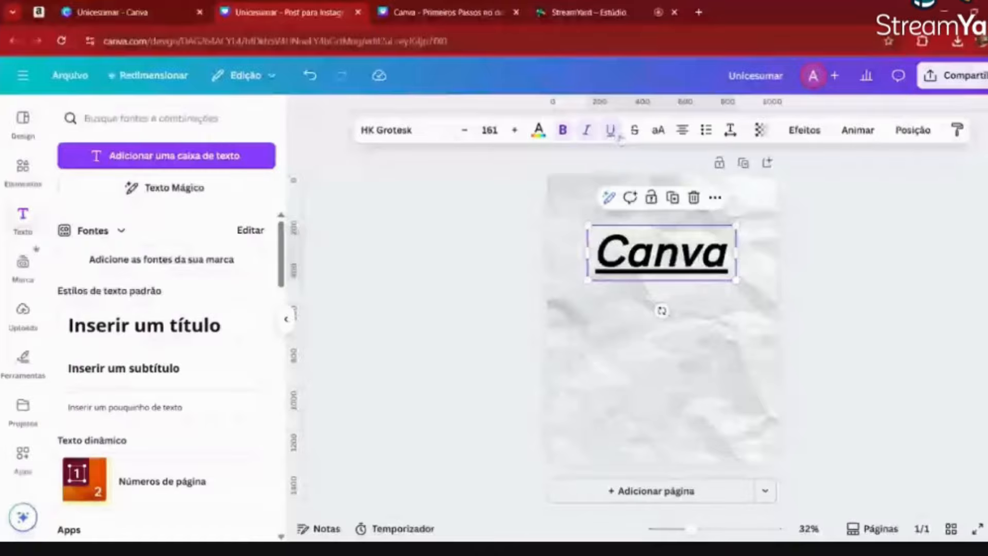
pyautogui.click(635, 131)
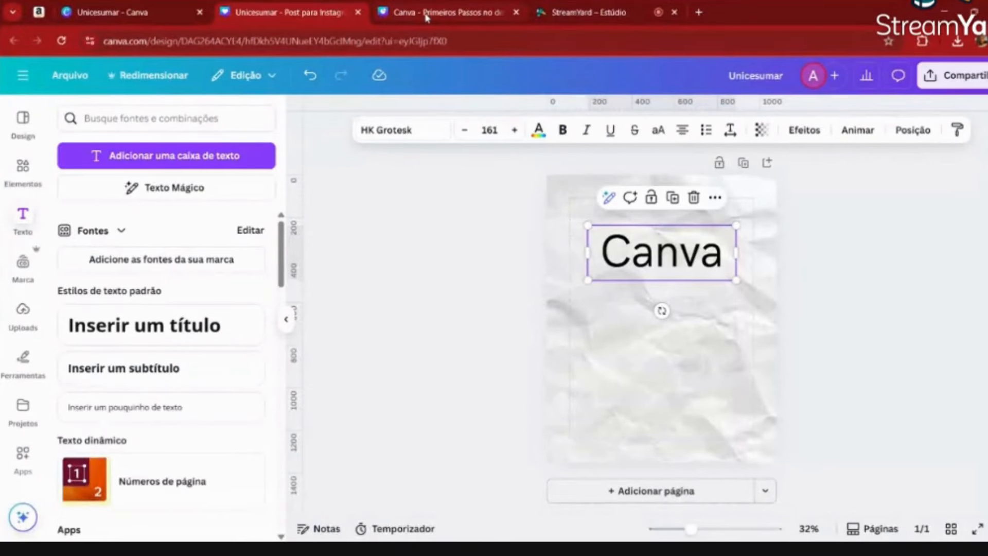
# - Copy the blue "CANVA" title from the "Canva - Primeiros Passos no design" file into the post and place it near the page's upper edge
pyautogui.click(427, 16)
pyautogui.click(283, 7)
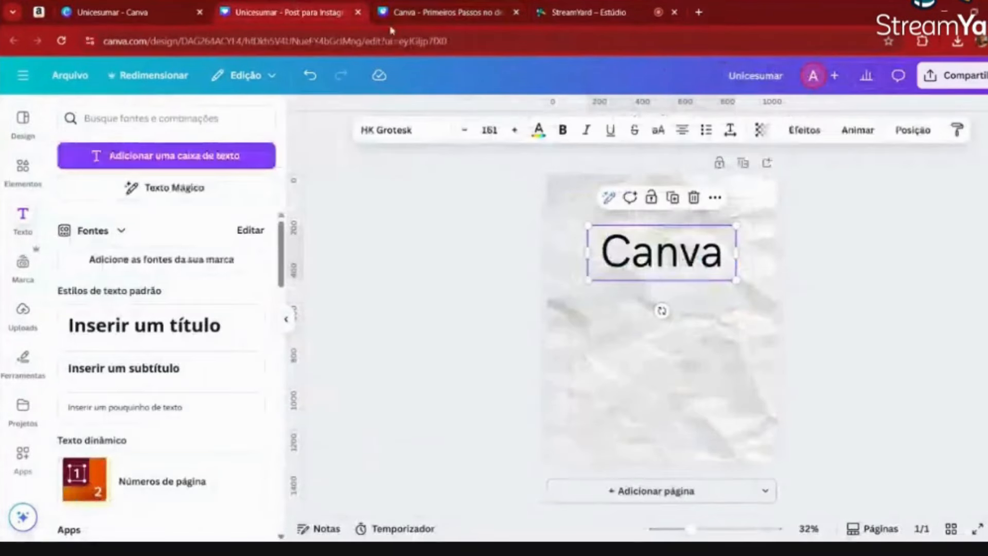
pyautogui.click(400, 12)
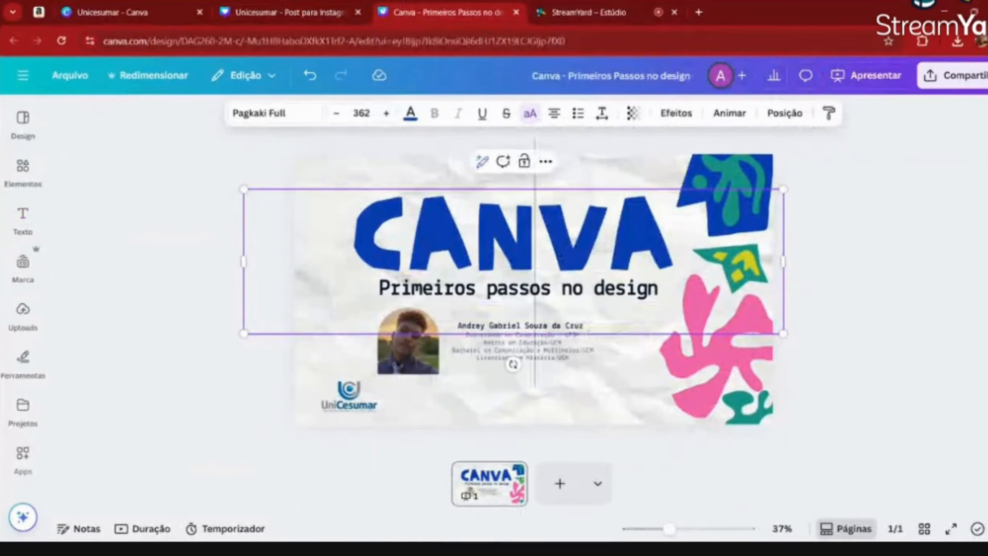
pyautogui.rightClick(508, 289)
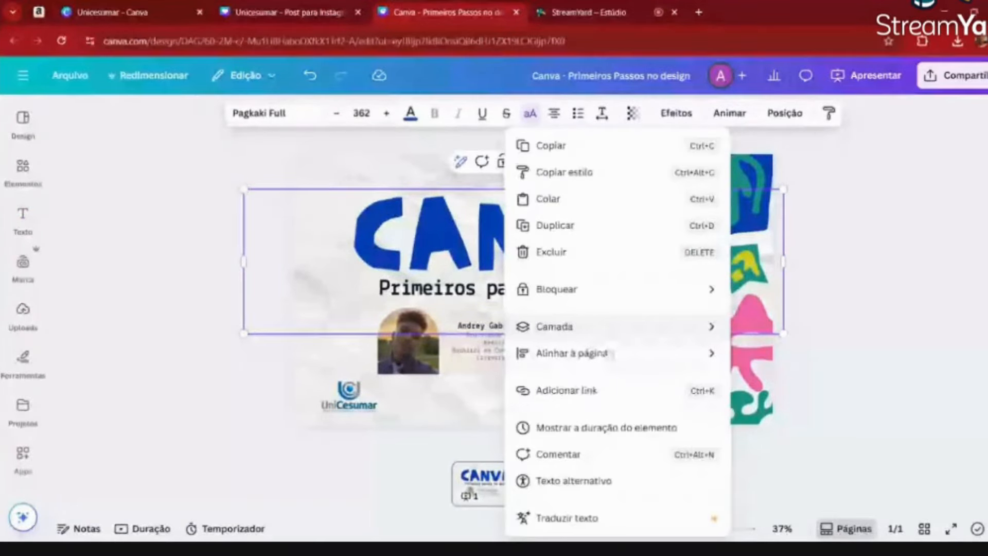
pyautogui.click(300, 101)
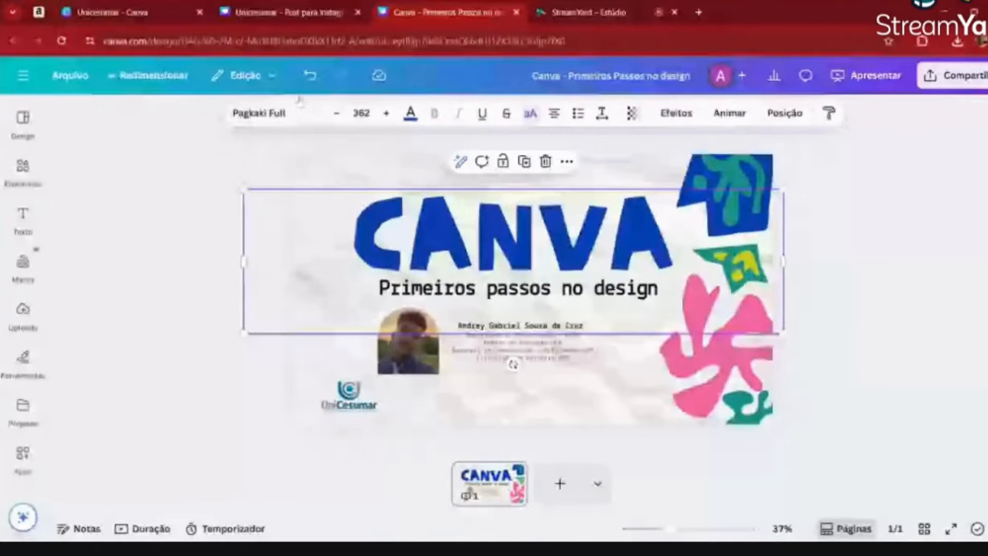
pyautogui.click(288, 13)
pyautogui.hotkey('ctrl', 'v')
pyautogui.moveTo(704, 267); pyautogui.dragTo(710, 230)
pyautogui.click(708, 248)
# - Change the black "Canva" text's font to Pagkaki Full and enlarge it to about size 223
pyautogui.click(721, 269)
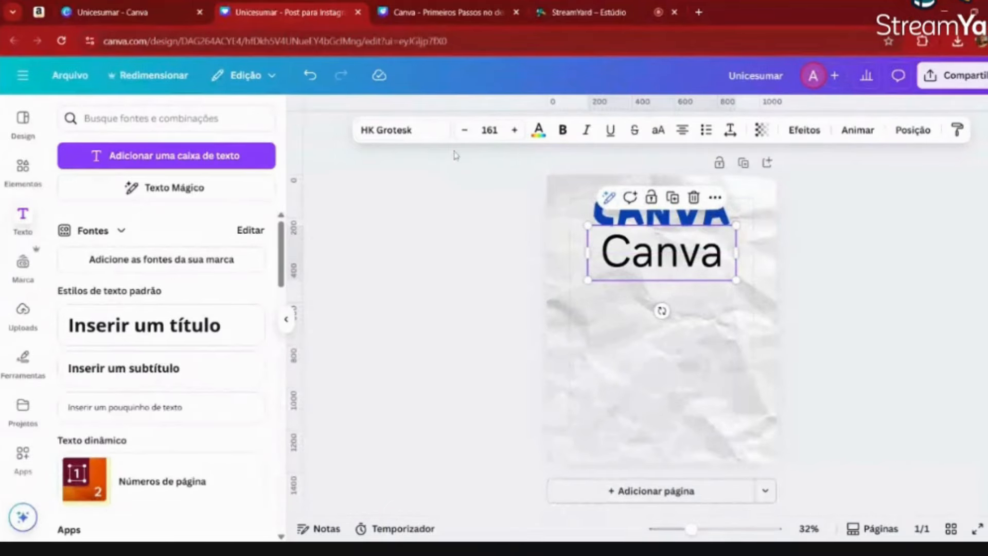
pyautogui.click(402, 130)
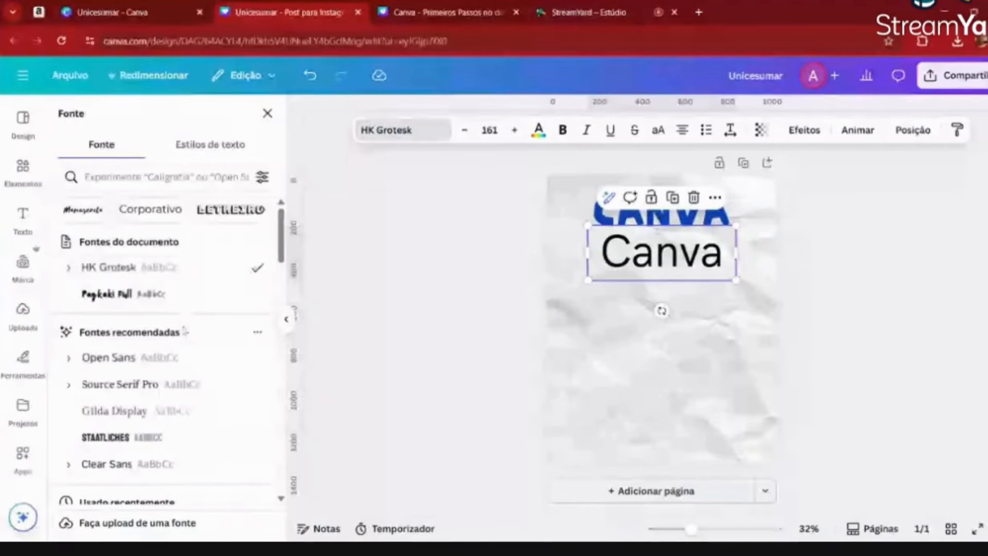
pyautogui.moveTo(736, 280); pyautogui.dragTo(789, 311)
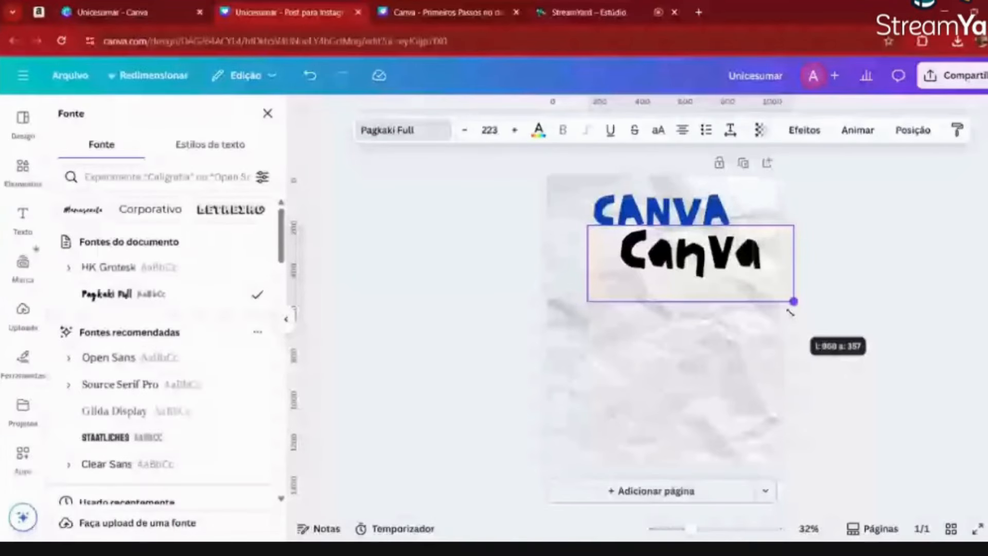
# - Delete the black "Canva" text and enlarge the blue "CANVA" title to fit the width between the side margins
pyautogui.press('Delete')
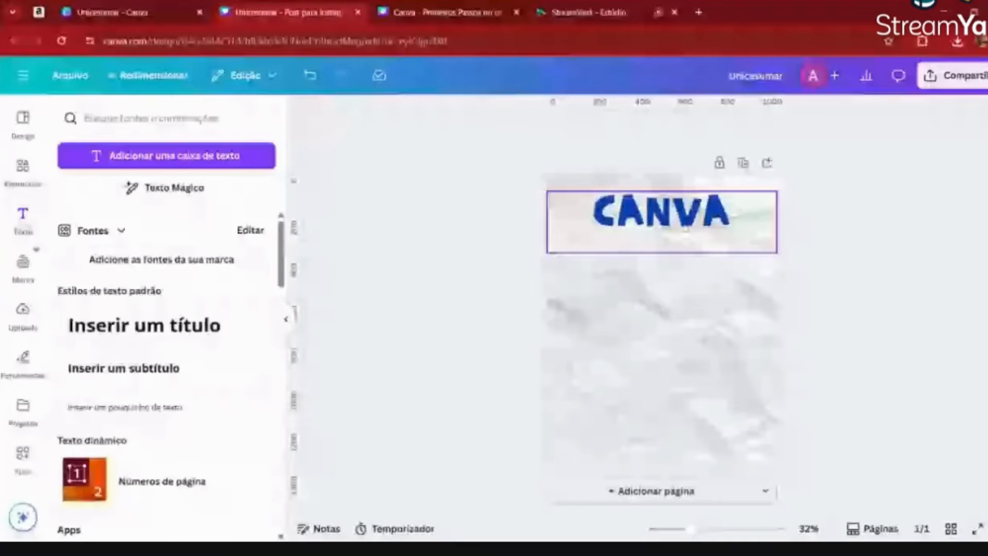
pyautogui.click(692, 238)
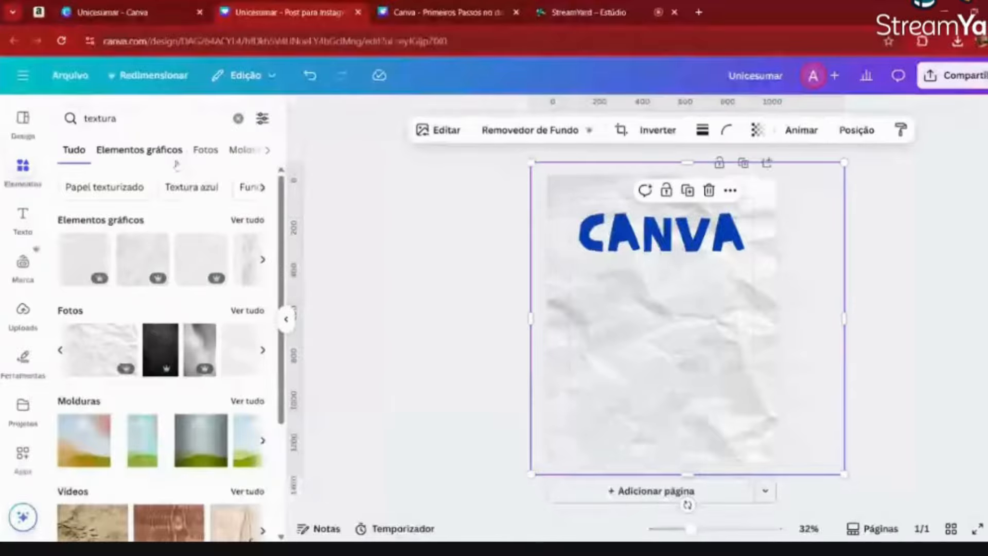
# - Clear the "textura" search, add a triangle from the basic shapes to the page and make it narrower and smaller
pyautogui.click(239, 119)
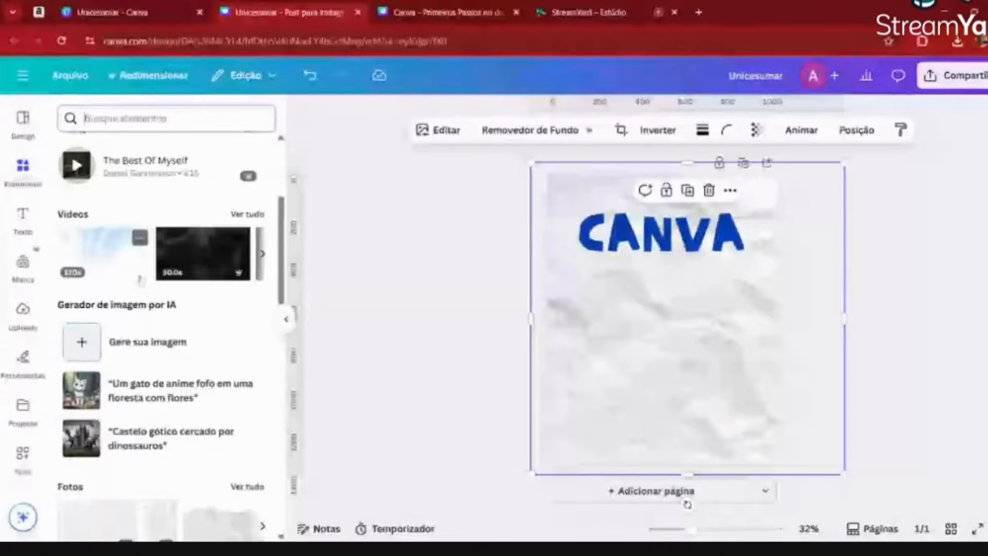
pyautogui.scroll(-7, 140, 279)
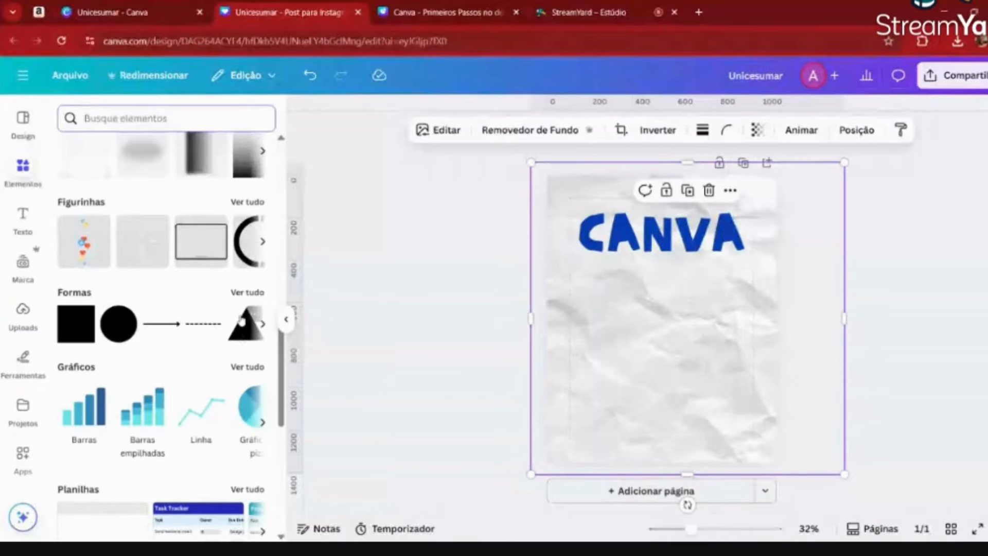
pyautogui.click(241, 320)
pyautogui.scroll(-1, 241, 320)
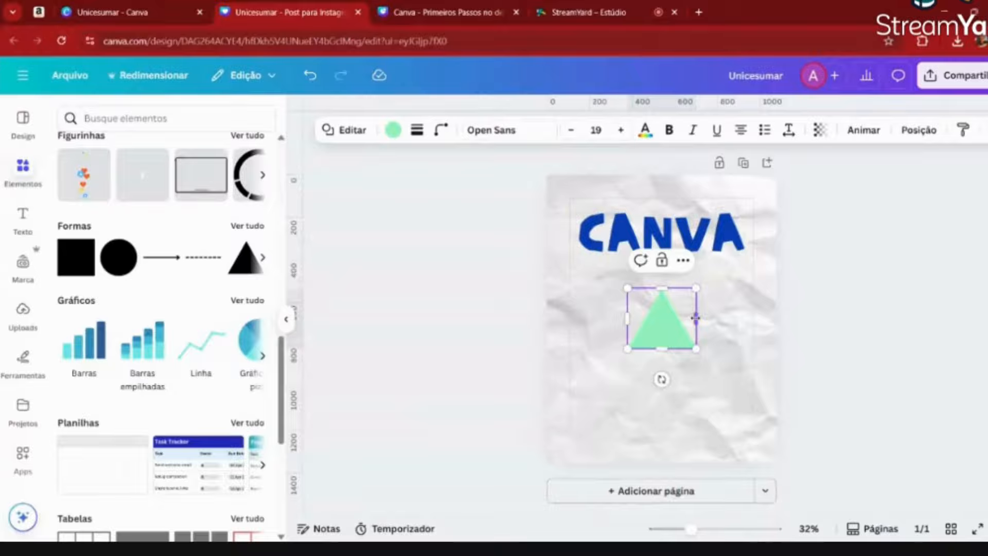
pyautogui.moveTo(696, 318); pyautogui.dragTo(662, 316)
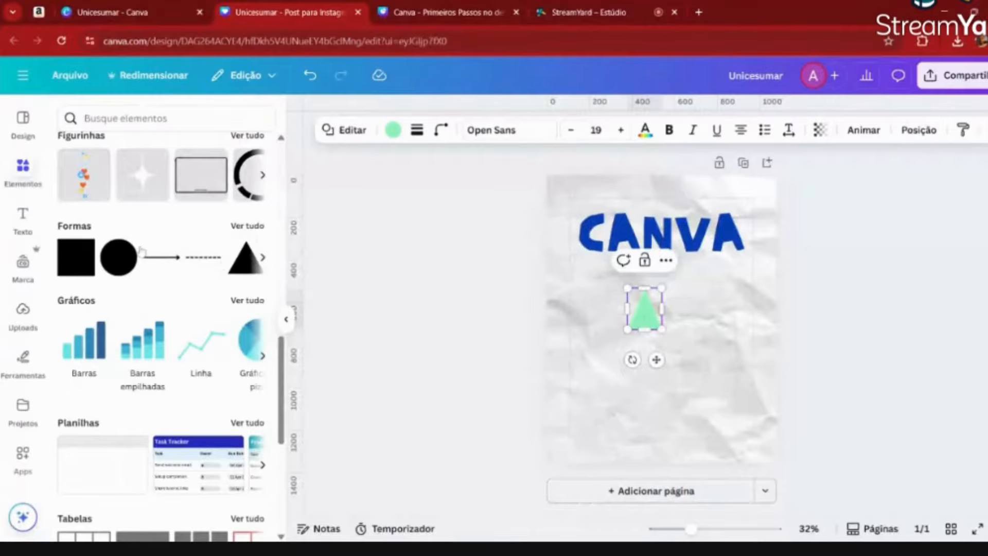
# - Browse the element categories, from audio and videos through shapes and charts to tables, frames, grids and mockups
pyautogui.scroll(10, 128, 309)
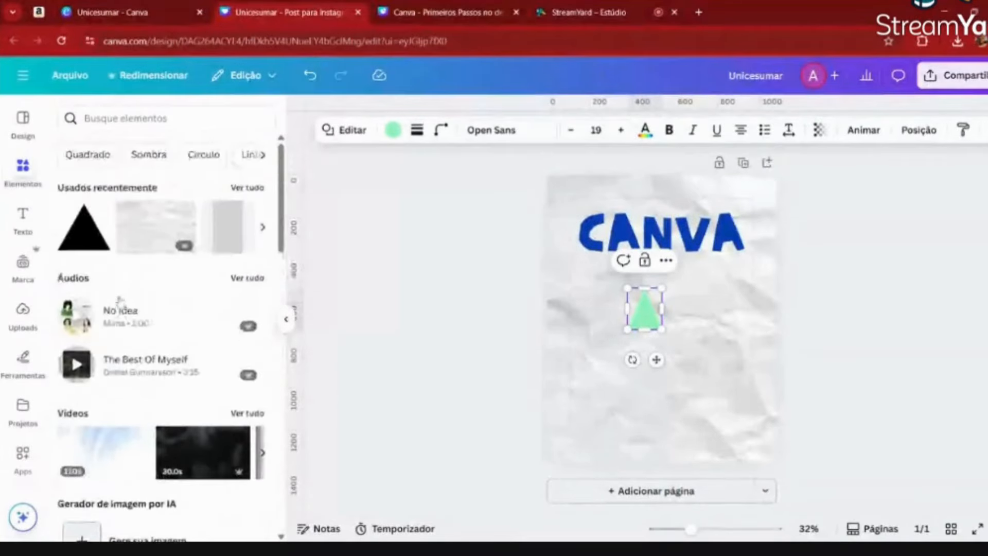
pyautogui.scroll(-2, 126, 325)
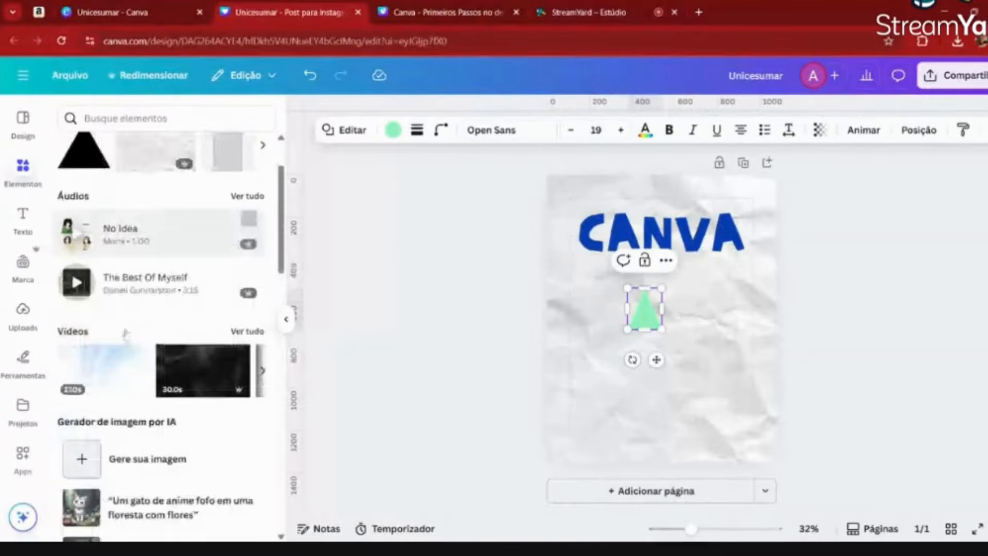
pyautogui.scroll(-5, 154, 372)
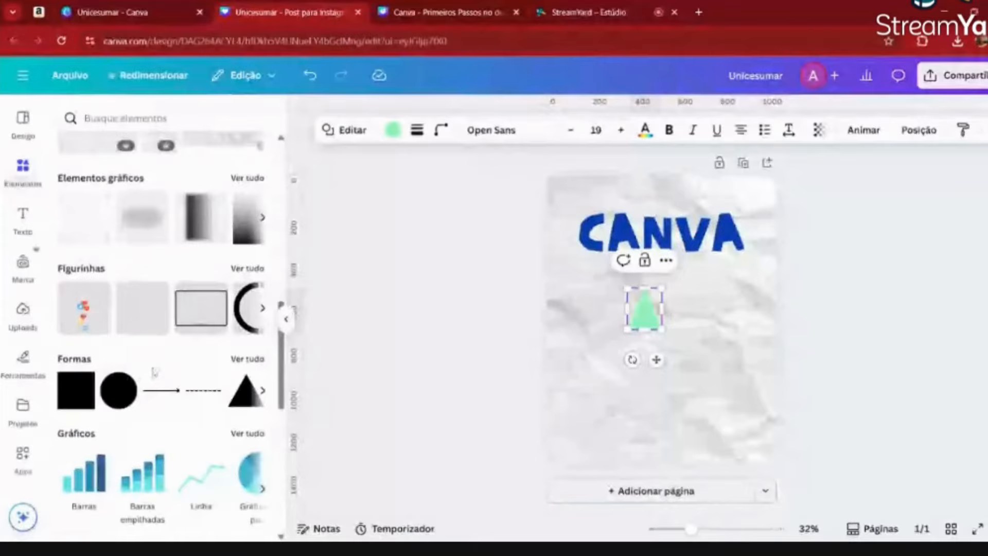
pyautogui.scroll(-5, 155, 371)
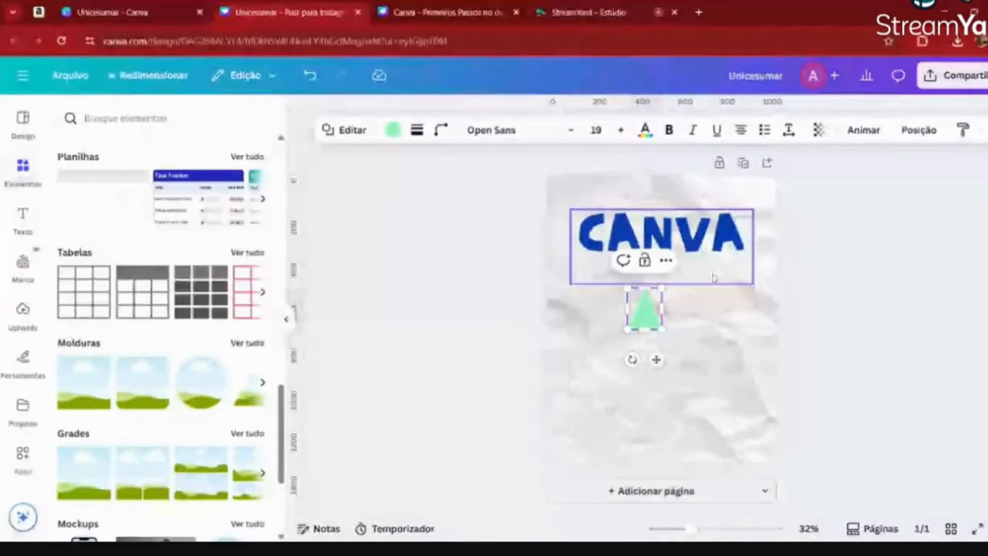
pyautogui.scroll(10, 155, 372)
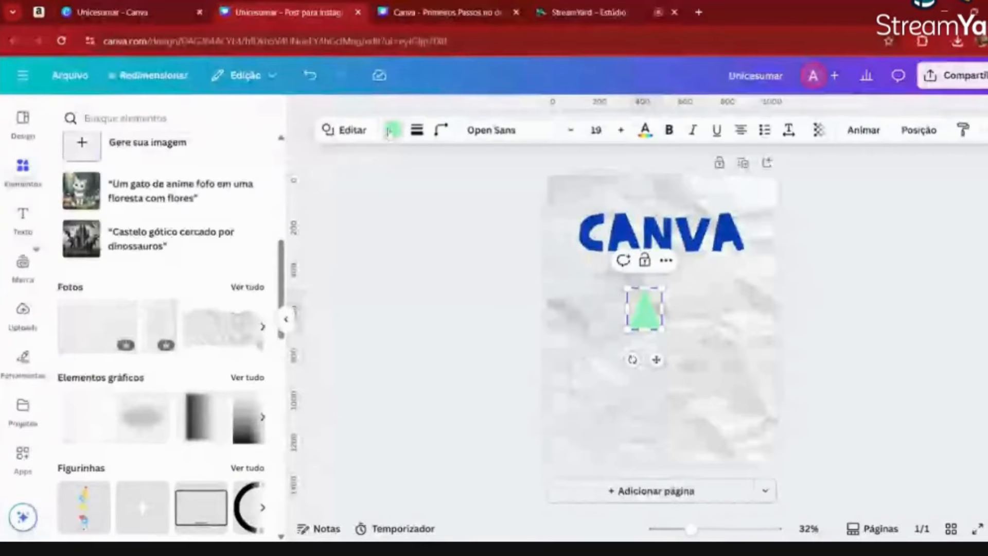
# - Fill the triangle with white, place it over the first "A" of the blue title and move it back below the letters
pyautogui.click(389, 131)
pyautogui.click(131, 297)
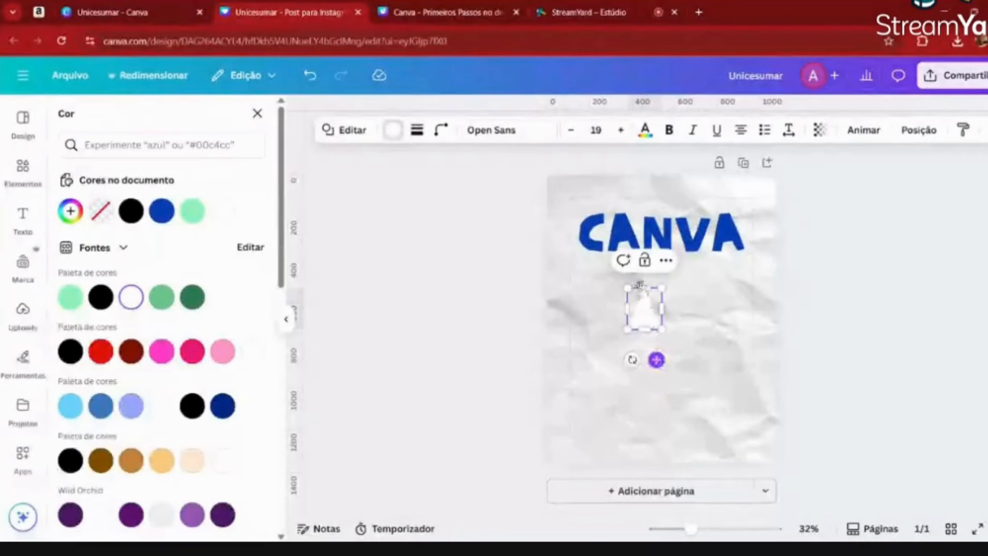
pyautogui.moveTo(640, 291); pyautogui.dragTo(618, 213)
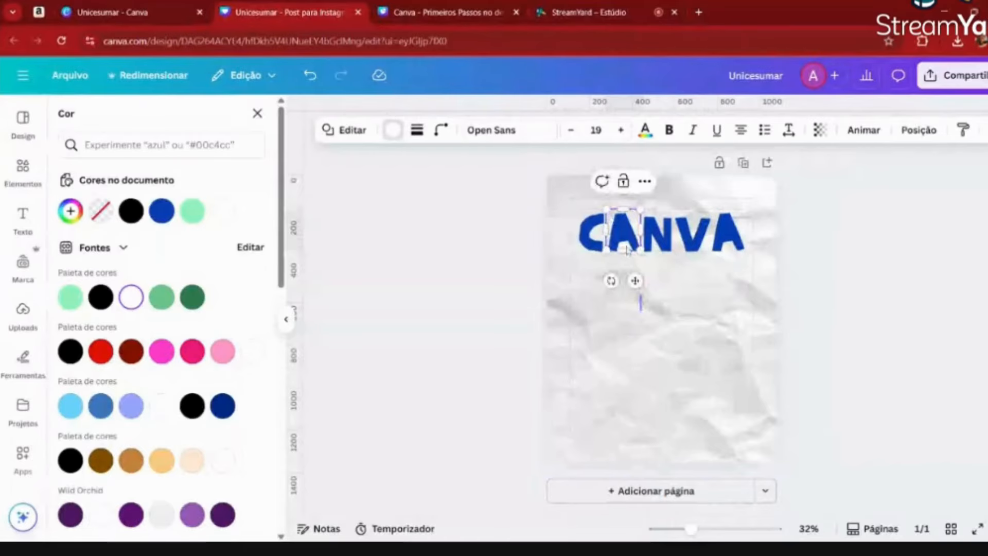
pyautogui.moveTo(626, 247); pyautogui.dragTo(640, 298)
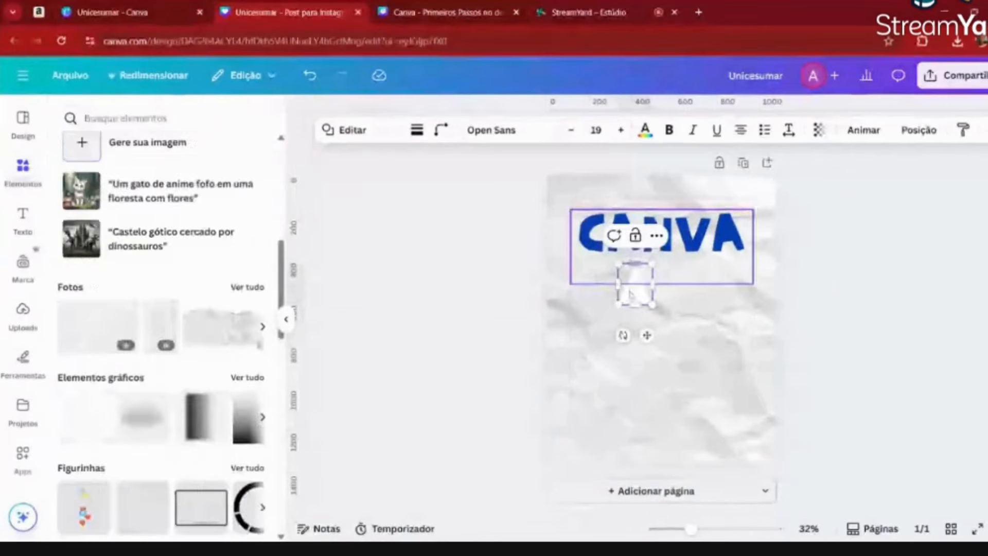
# - Shrink the white triangle to about 53 × 63 px, fit it inside the title's first "A" and bring it in front of the letters
pyautogui.scroll(3, 640, 299)
pyautogui.scroll(2, 639, 299)
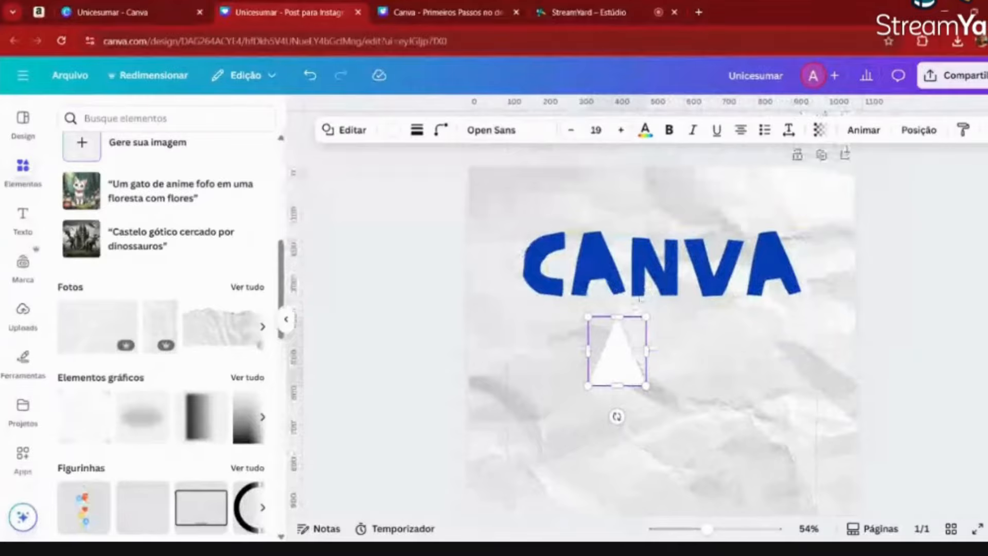
pyautogui.click(393, 130)
pyautogui.click(163, 214)
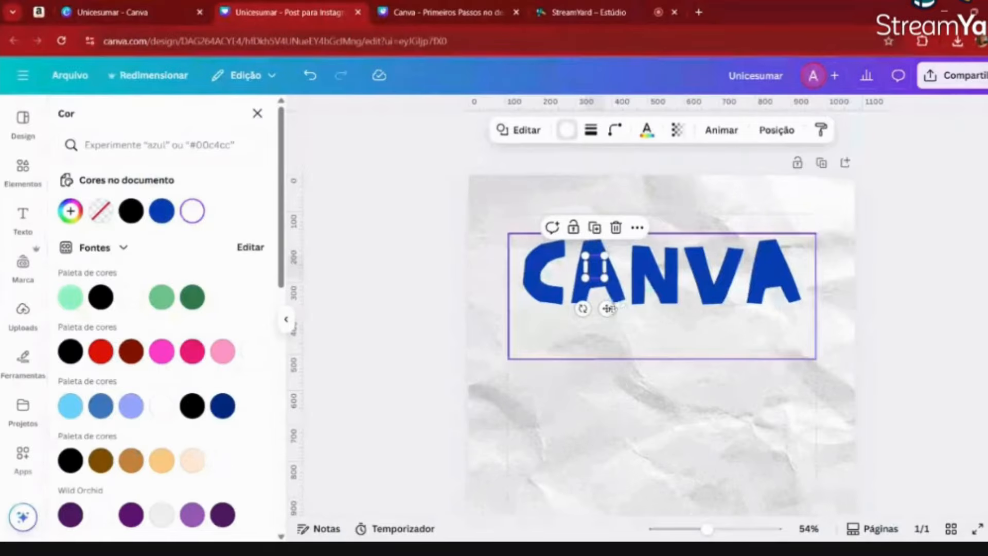
pyautogui.click(778, 132)
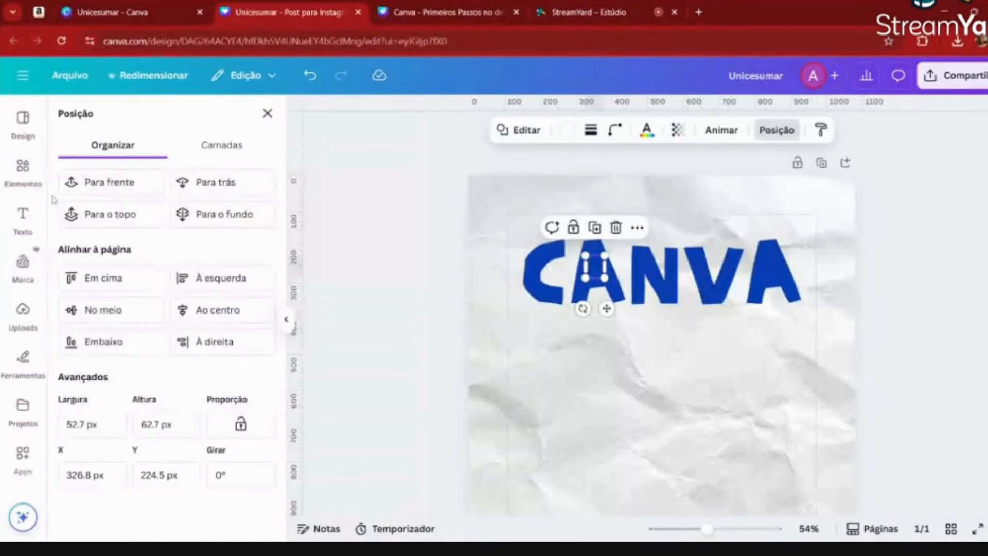
pyautogui.click(105, 182)
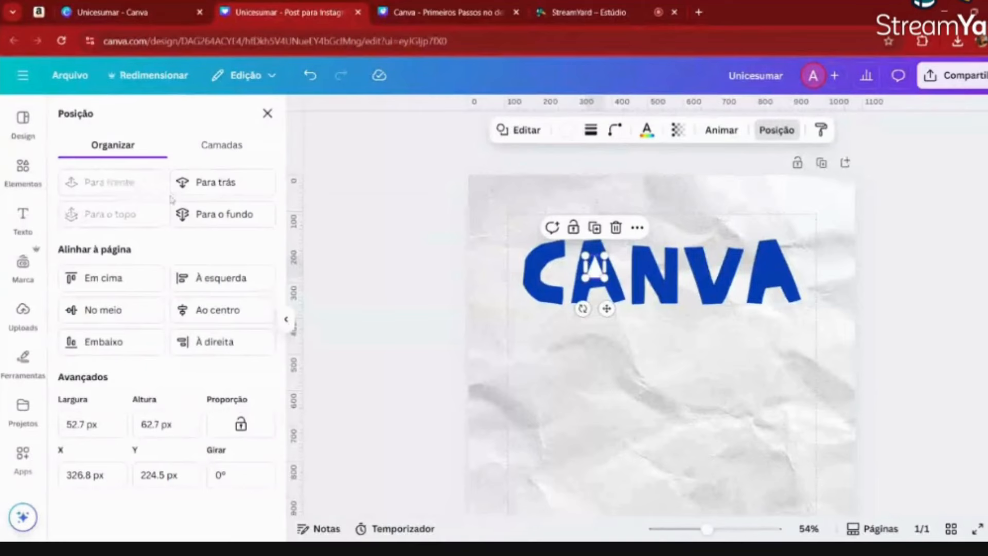
# - Reorder the layers so the "CANVA" title sits beneath the triangle, and place a copy of the triangle on the last "A"
pyautogui.click(221, 146)
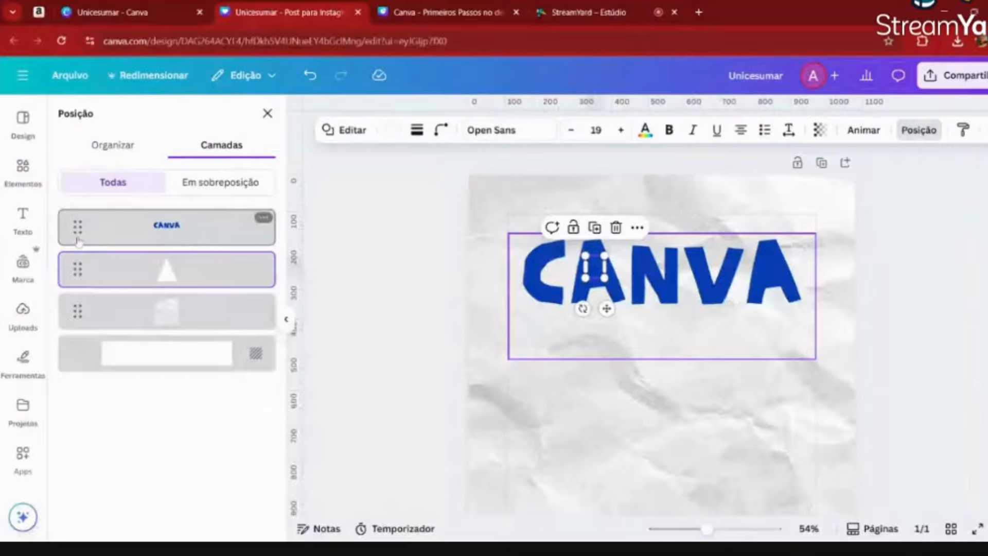
pyautogui.moveTo(77, 239); pyautogui.dragTo(78, 268)
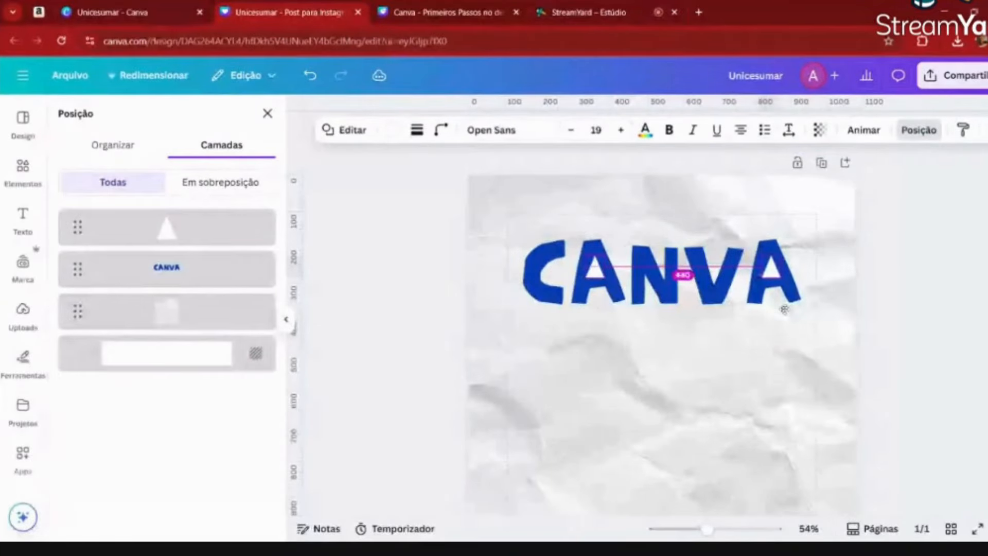
pyautogui.moveTo(785, 308); pyautogui.dragTo(783, 309)
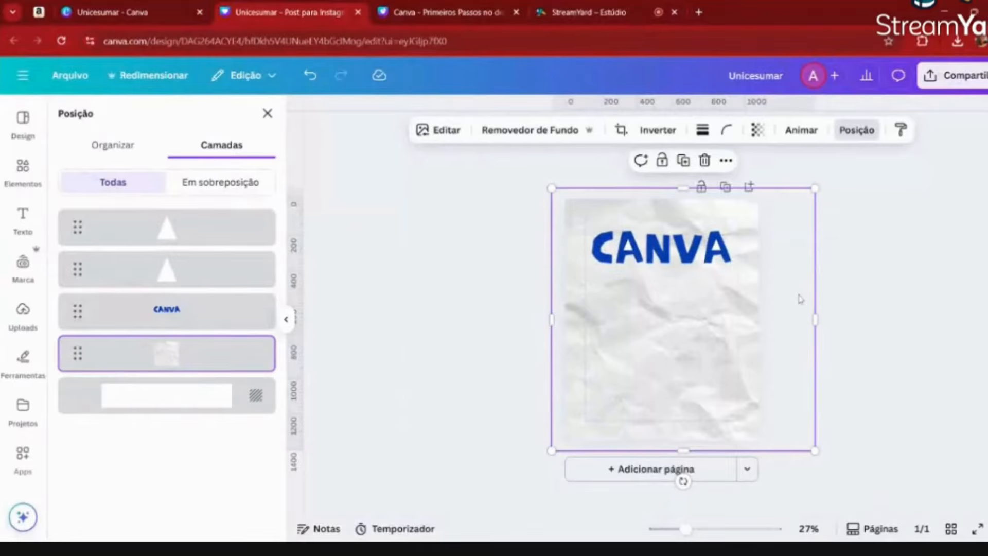
# - Group the "CANVA" title with its two triangles and move the group up to the page's top margin
pyautogui.click(193, 311)
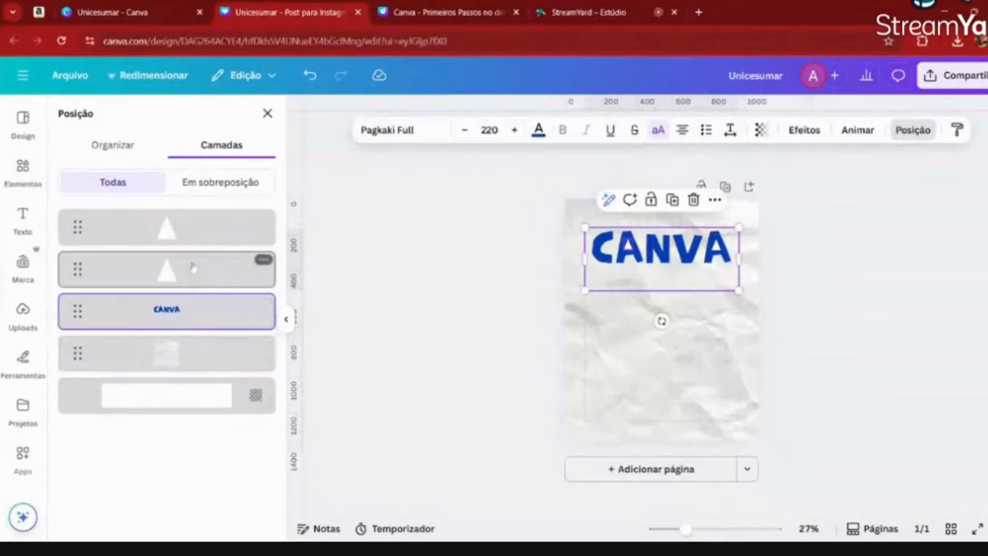
pyautogui.keyDown('shift'); pyautogui.click(229, 241); pyautogui.keyUp('shift')
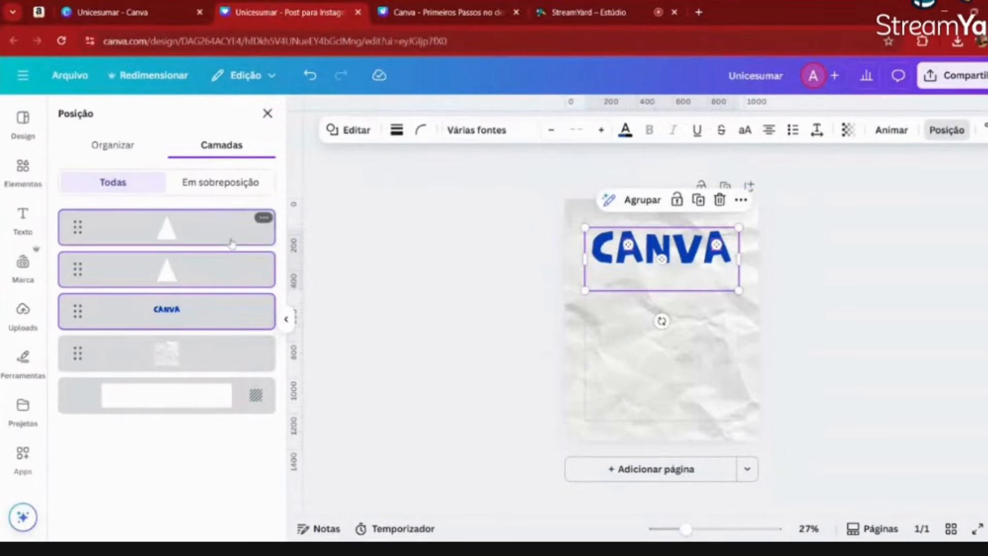
pyautogui.keyDown('shift'); pyautogui.click(179, 258); pyautogui.keyUp('shift')
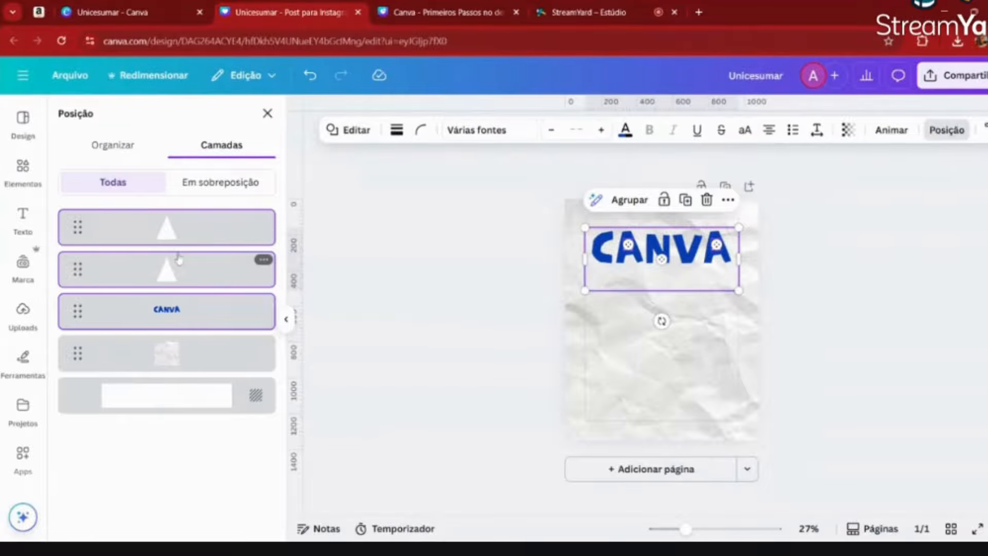
pyautogui.click(623, 201)
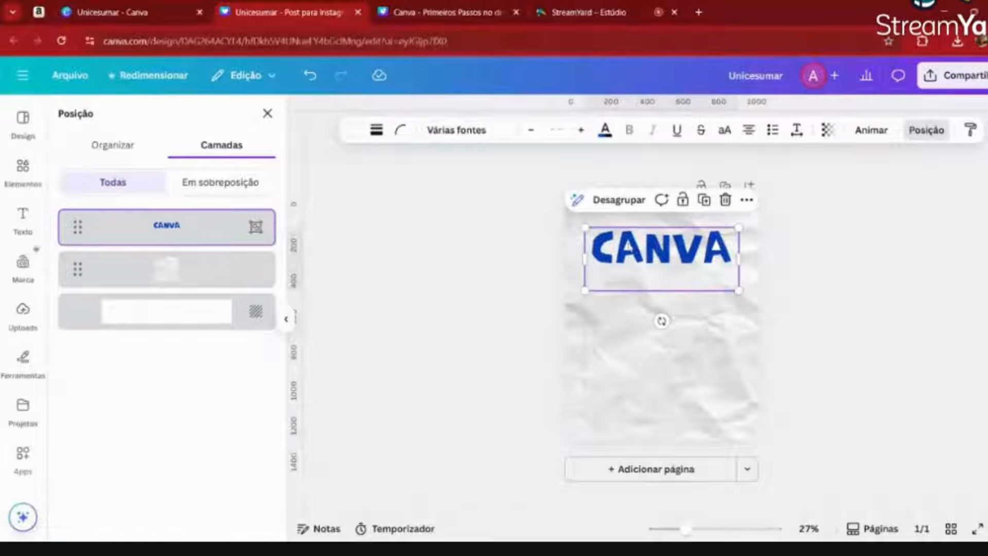
pyautogui.moveTo(629, 248); pyautogui.dragTo(629, 238)
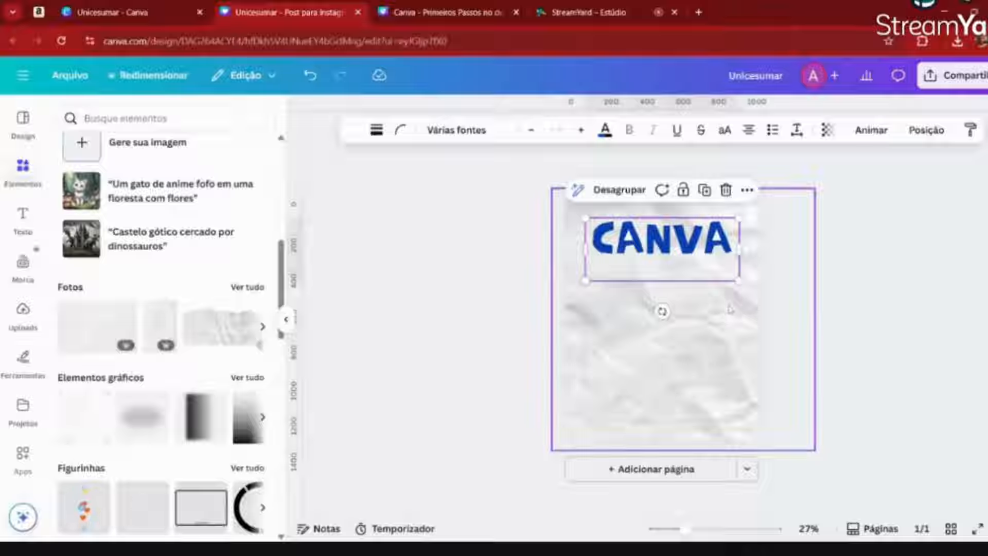
pyautogui.moveTo(706, 241); pyautogui.dragTo(705, 250)
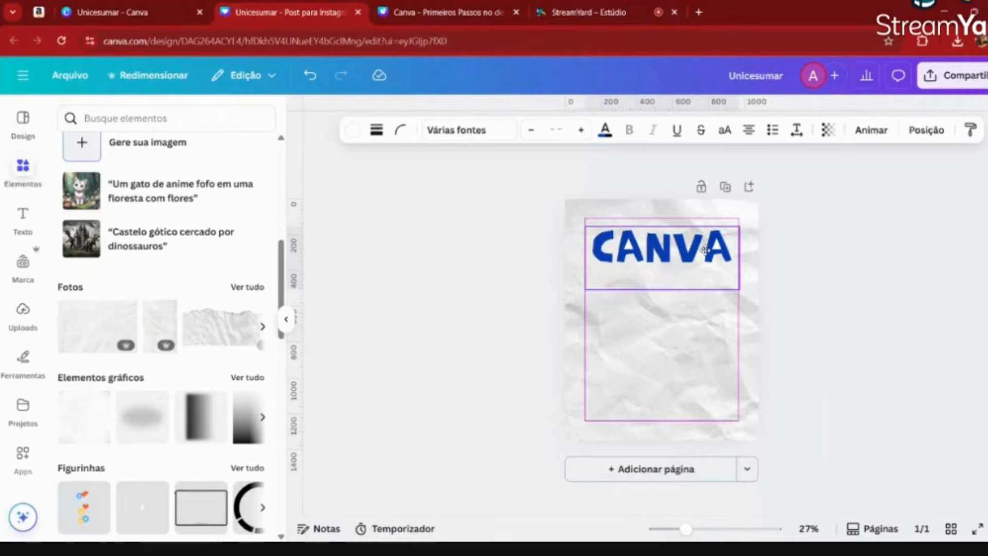
# - Copy the Lekton "Primeiros passos no design" subtitle from the reference design, scale it to size 41,8 and place it beneath the title
pyautogui.click(446, 12)
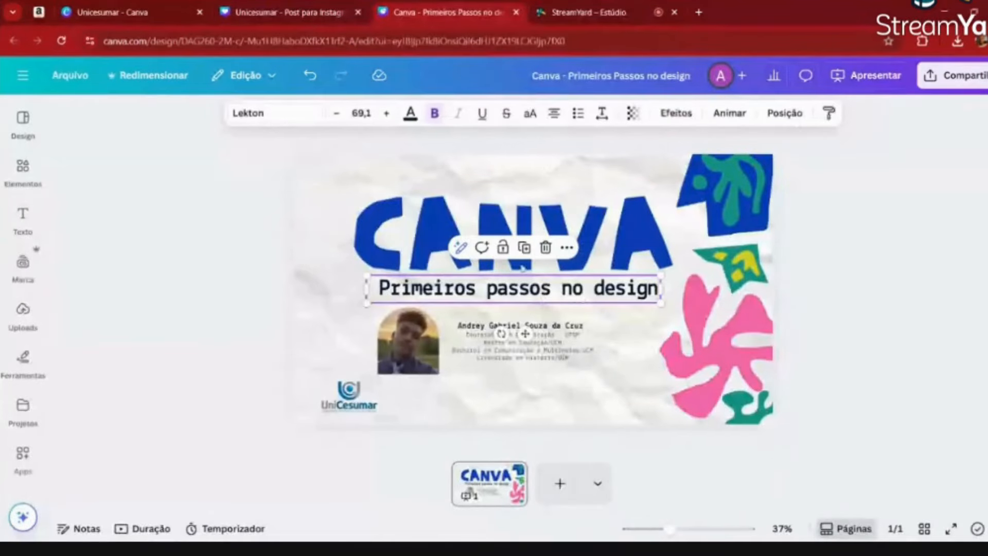
pyautogui.click(252, 5)
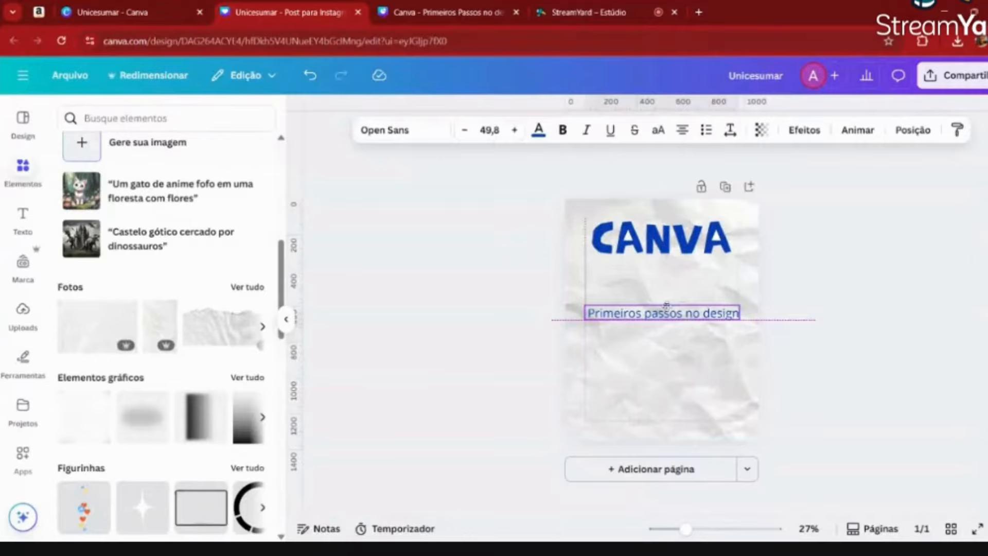
pyautogui.click(446, 11)
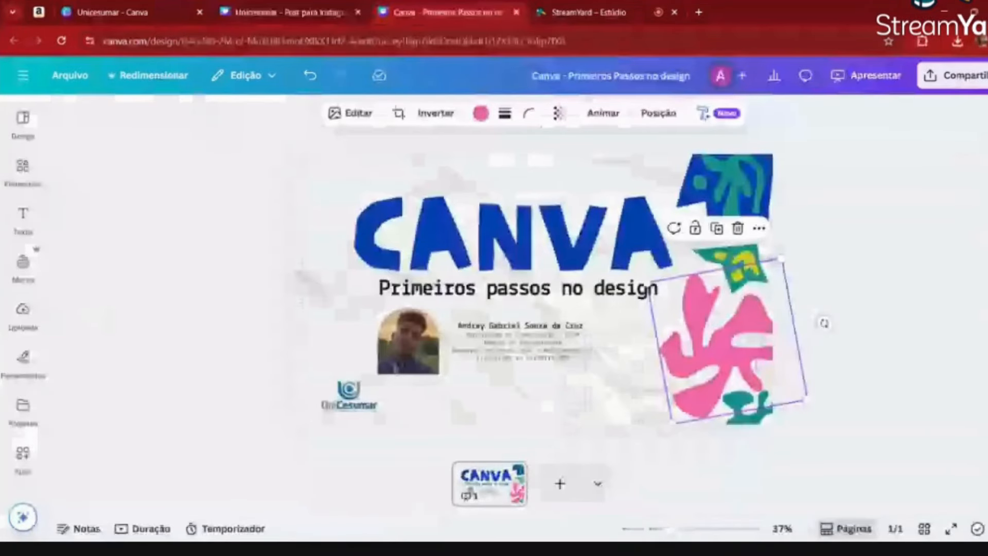
pyautogui.hotkey('ctrl', 'shift', 'Tab')
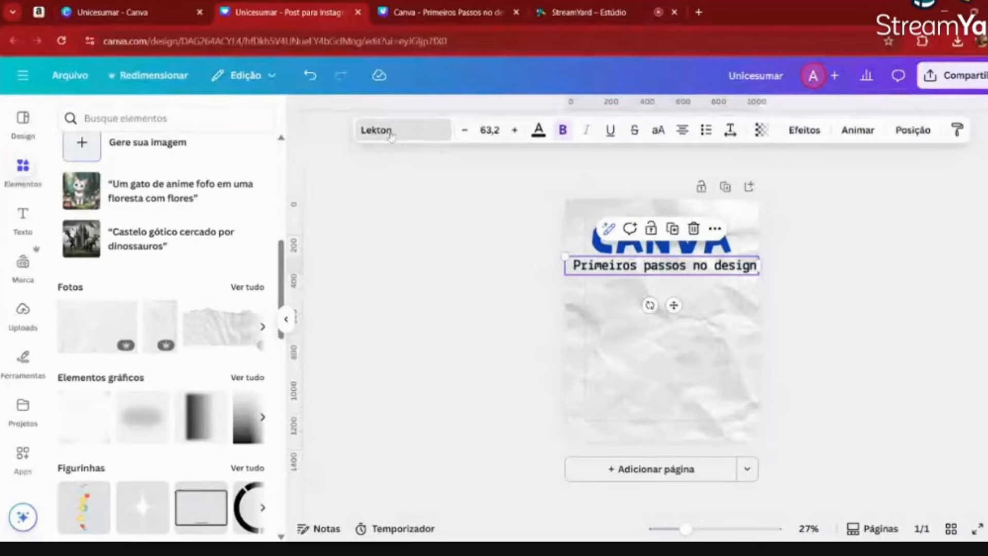
pyautogui.click(391, 133)
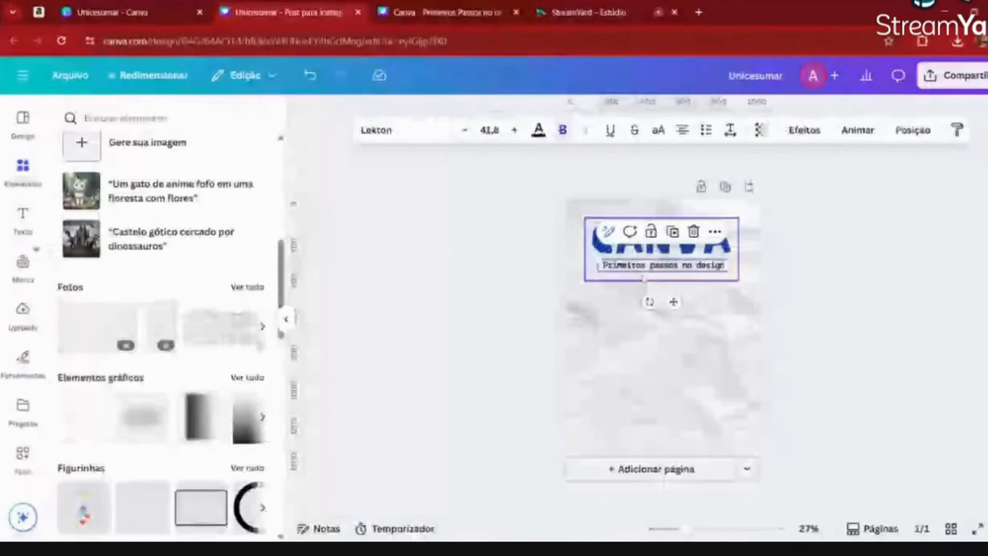
pyautogui.click(810, 287)
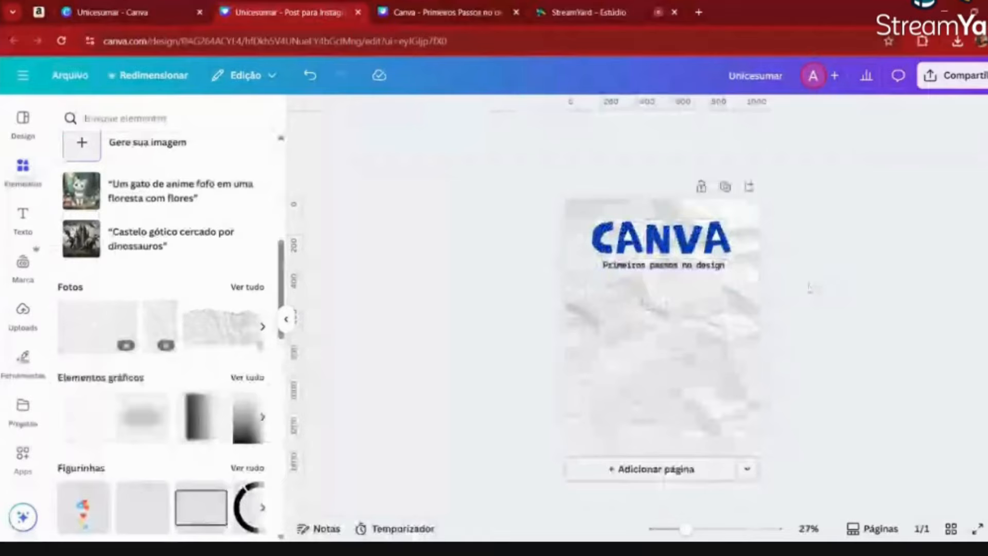
# - Copy the presenter's name-and-credentials text and the UniCesumar logo from the reference design, placing the text mid-page and the logo at the lower-left margin
pyautogui.hotkey('ctrl', 'Tab')
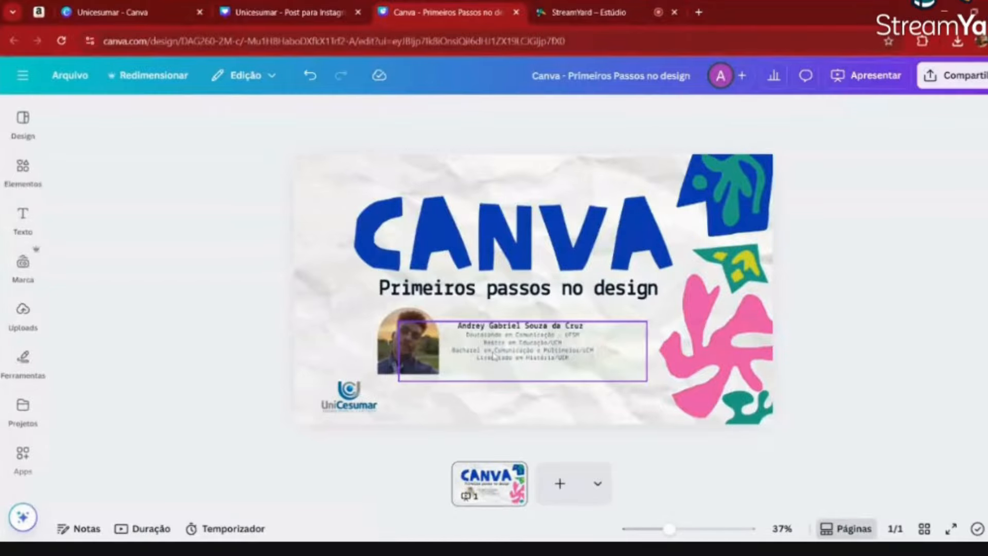
pyautogui.click(493, 355)
pyautogui.click(288, 12)
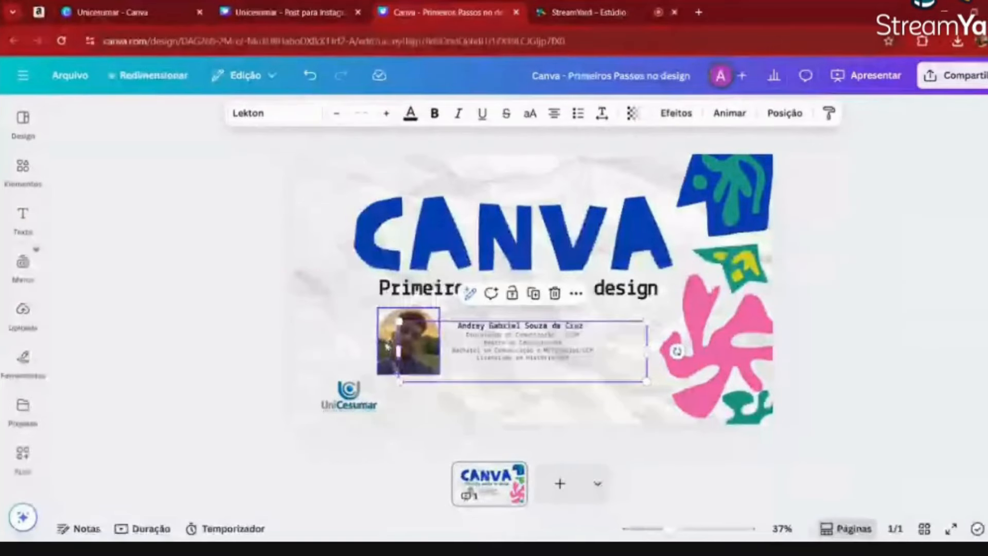
pyautogui.click(389, 343)
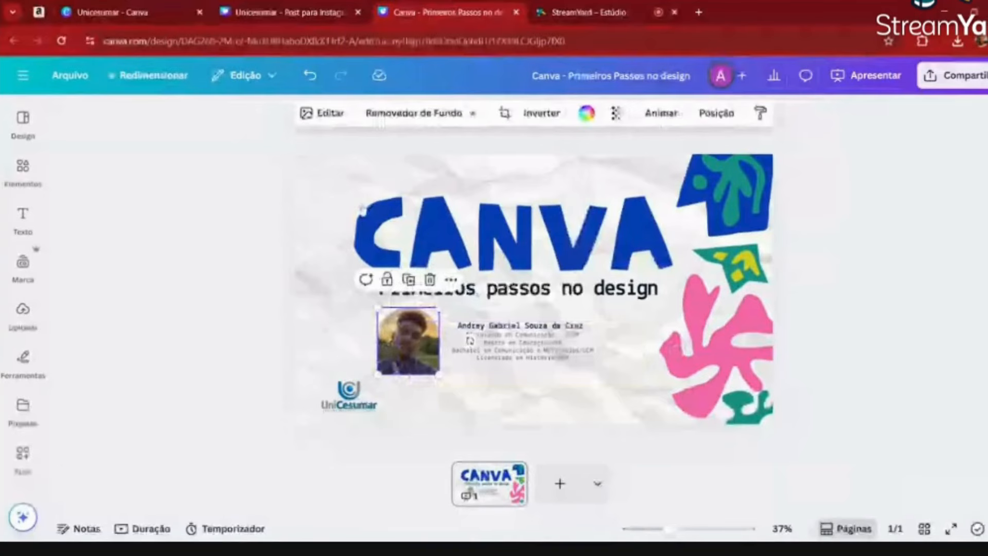
pyautogui.click(350, 395)
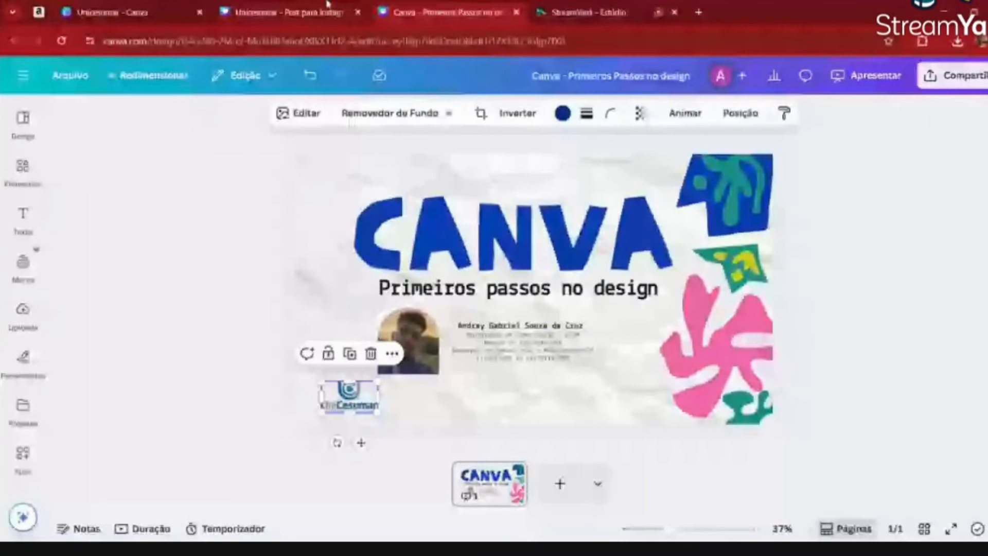
pyautogui.click(327, 6)
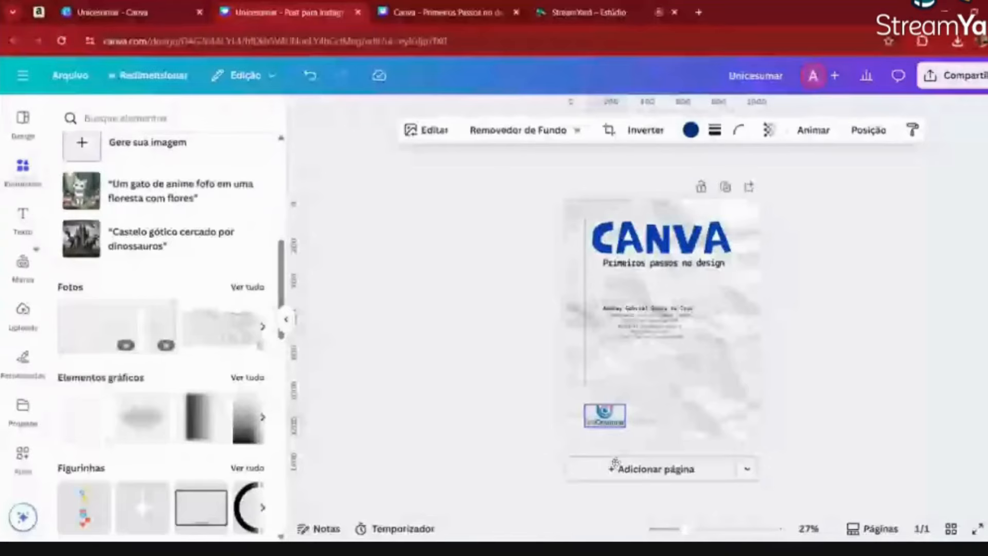
# - Inspect the decorative shapes in the reference design and look through the "formas" graphics in the post's element library for similar organic shapes
pyautogui.click(398, 6)
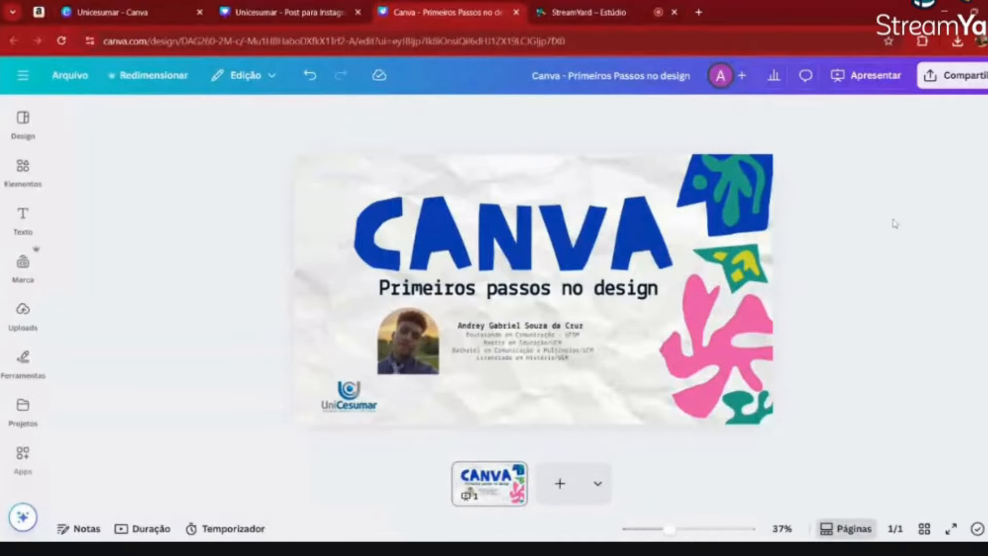
pyautogui.click(731, 195)
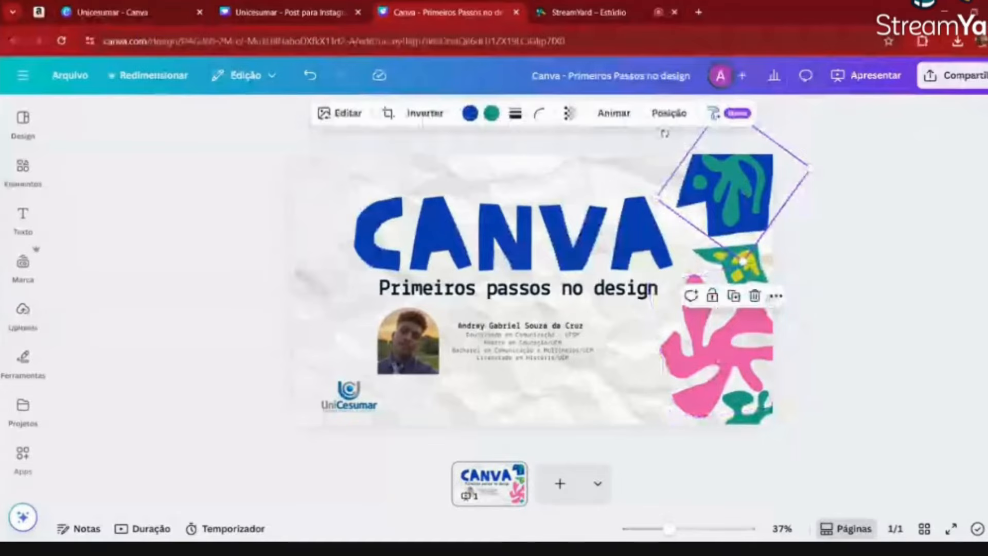
pyautogui.click(289, 12)
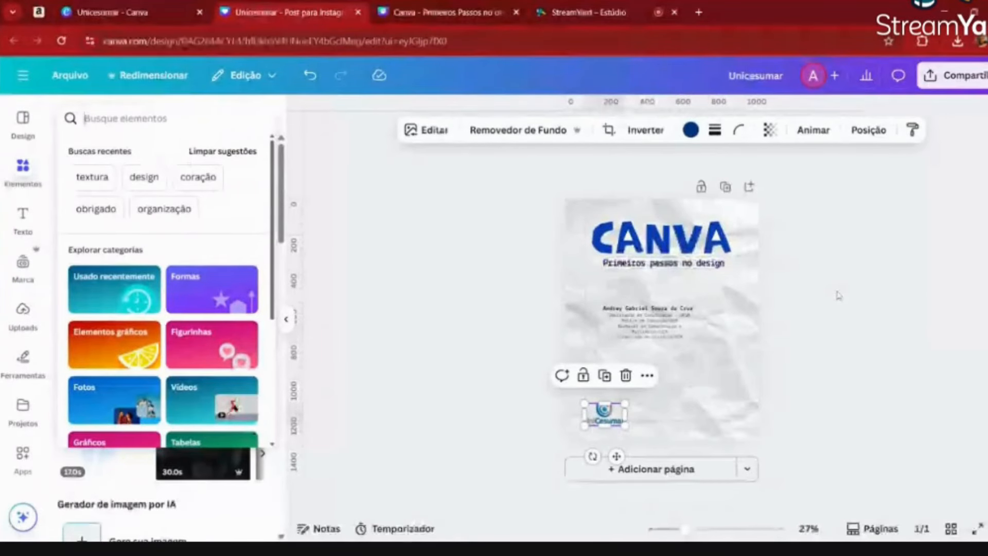
pyautogui.click(211, 288)
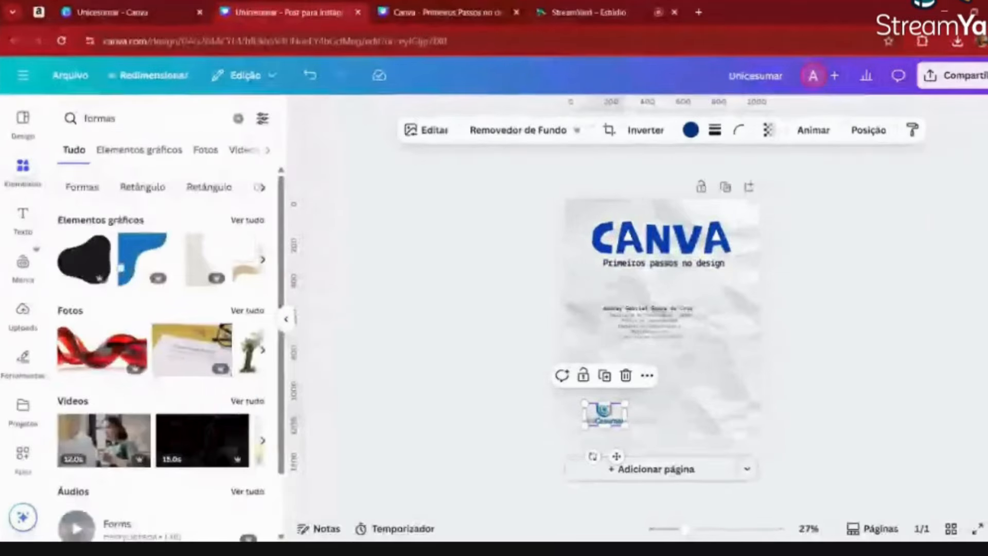
pyautogui.click(247, 223)
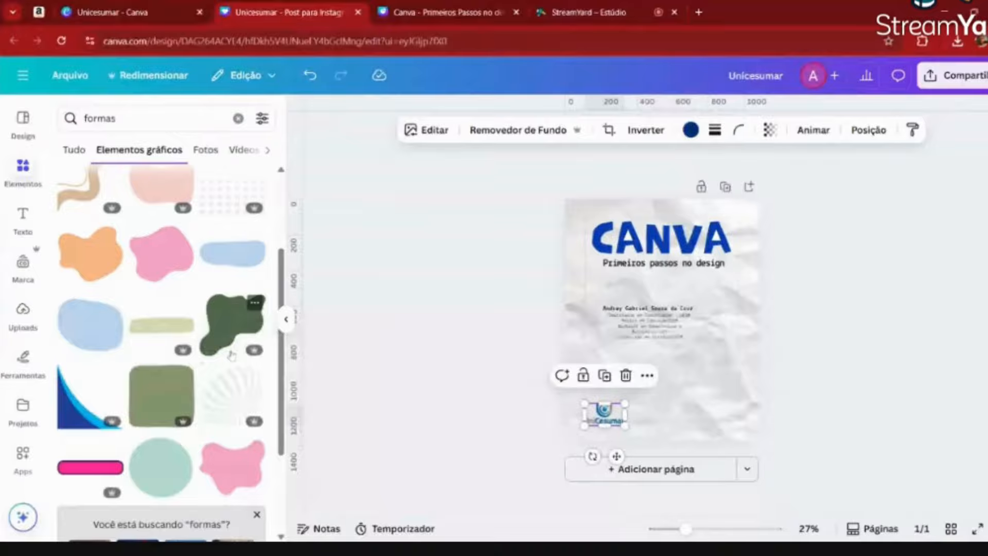
pyautogui.scroll(-3, 231, 354)
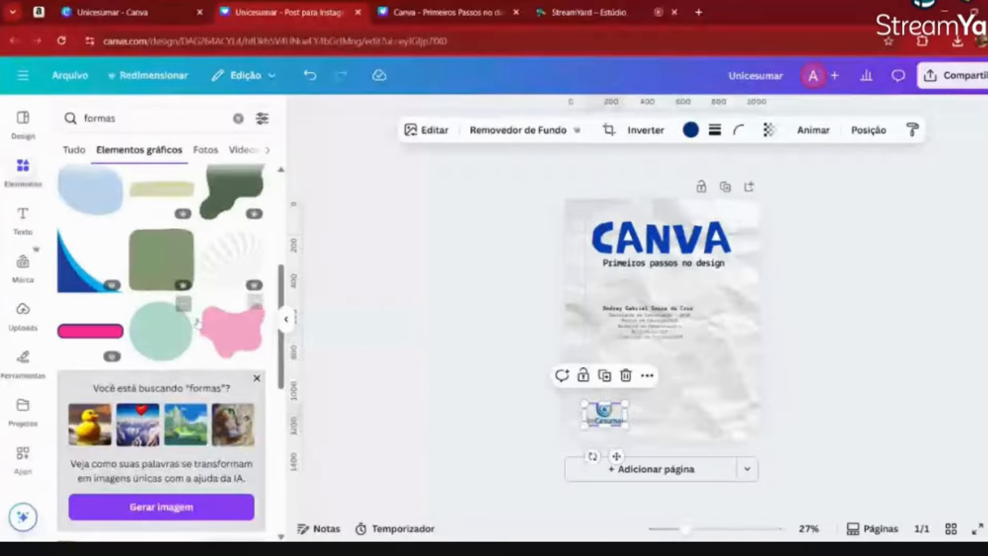
pyautogui.scroll(-5, 197, 323)
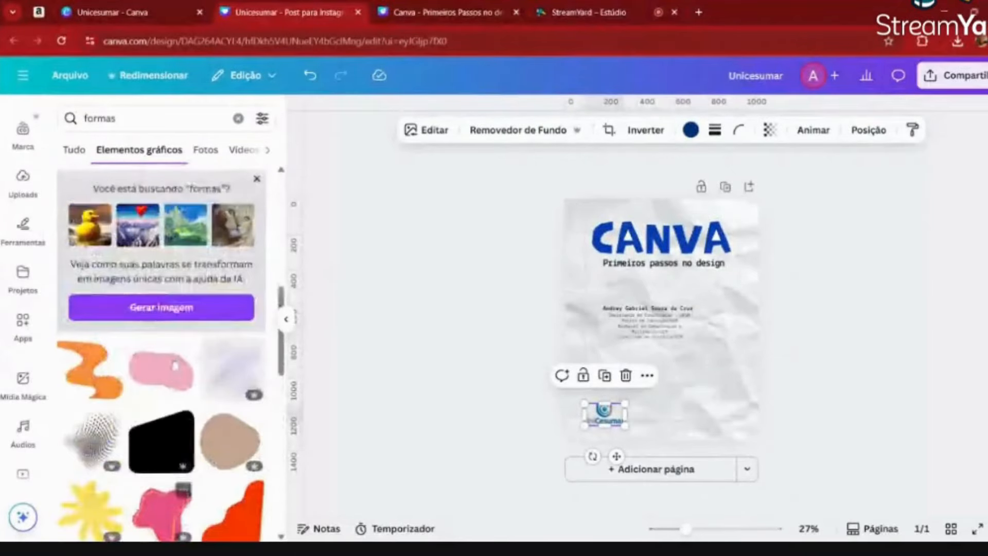
pyautogui.scroll(-5, 175, 366)
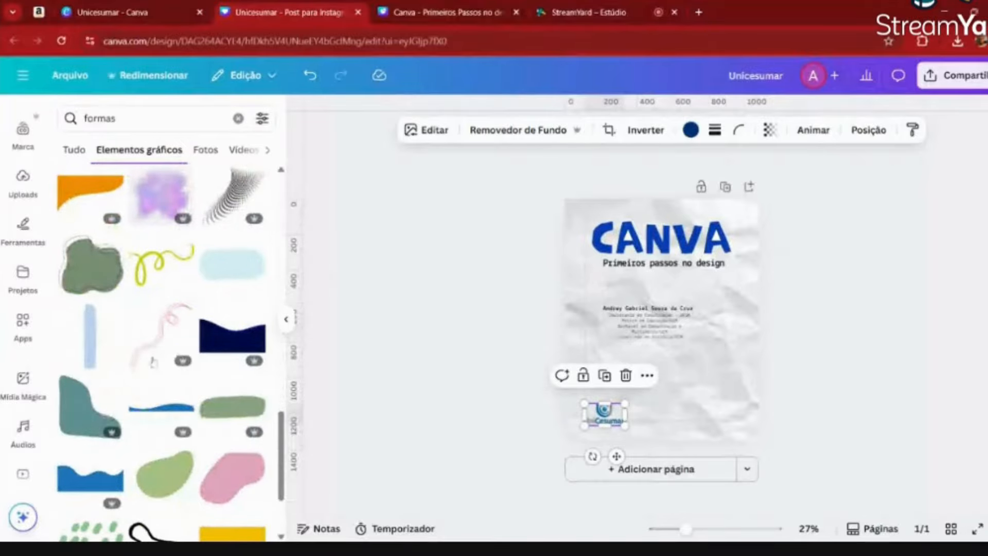
pyautogui.scroll(5, 153, 362)
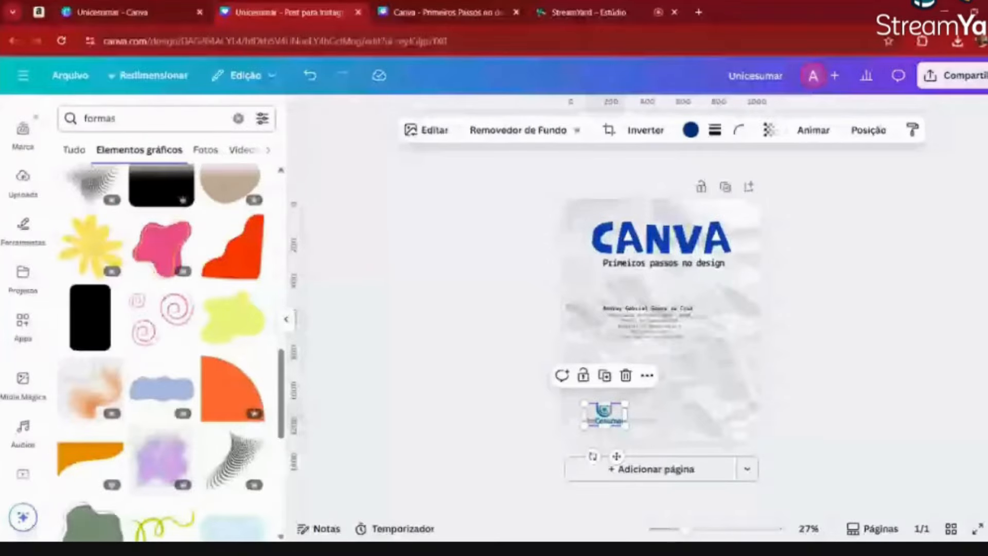
# - Search the graphic elements for "amebas"
pyautogui.tripleClick(100, 119)
pyautogui.write('ame')
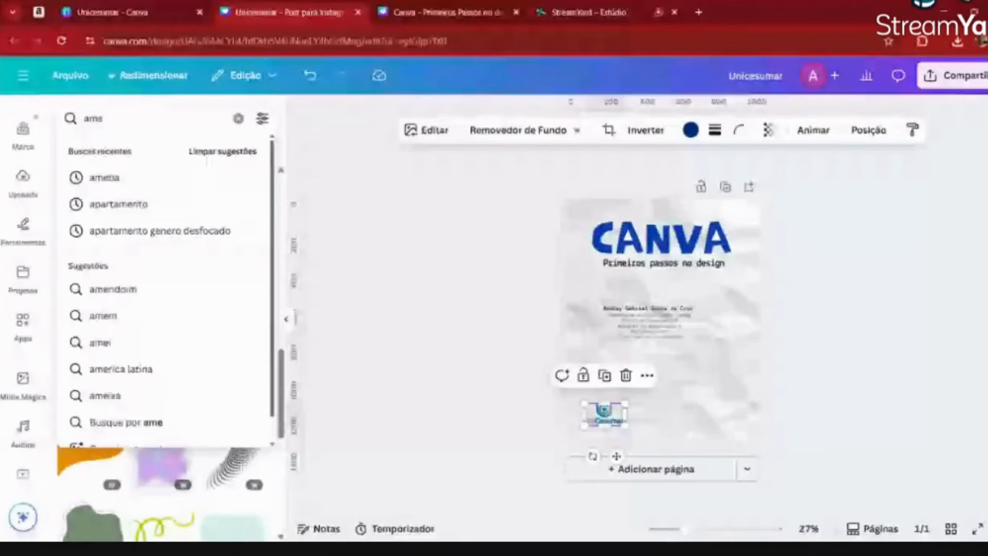
pyautogui.write('bas')
pyautogui.press('Return')
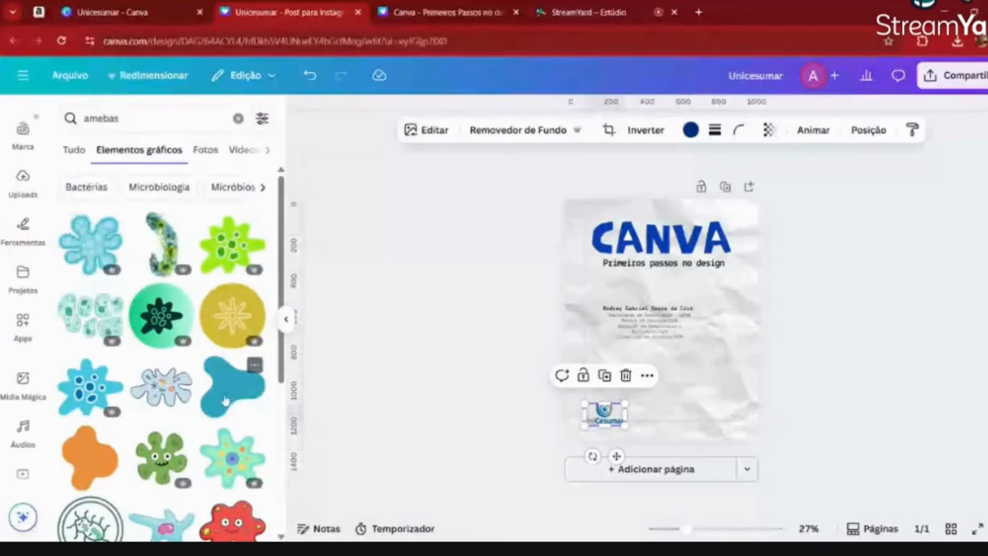
# - Search the graphic elements for "circulos" and look through the results for suitable decorative shapes
pyautogui.tripleClick(119, 119)
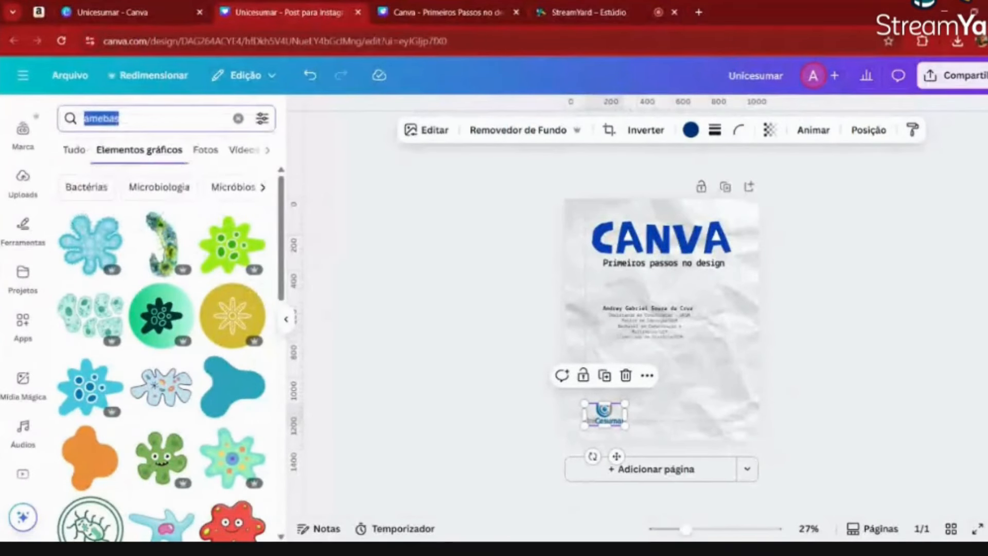
pyautogui.write('ele')
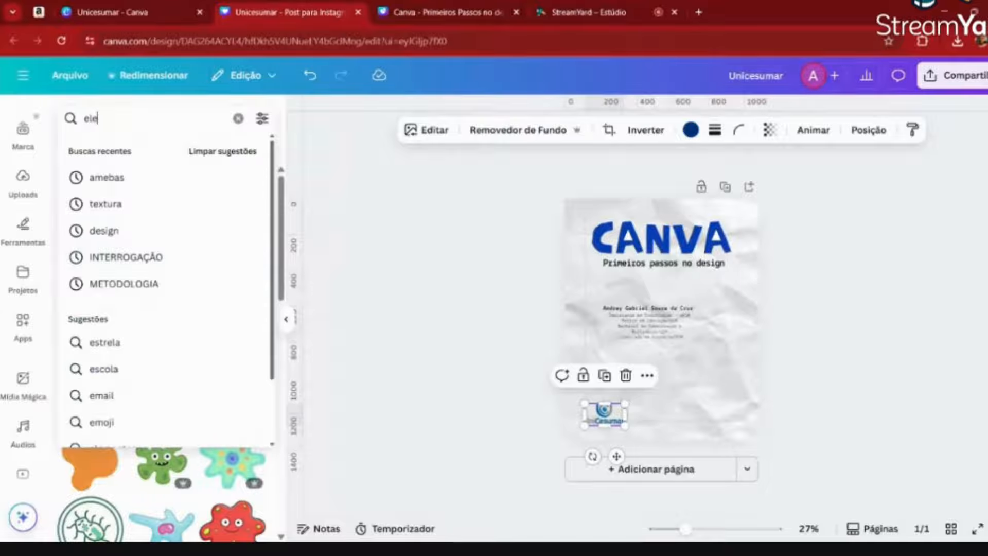
pyautogui.scroll(-15, 158, 332)
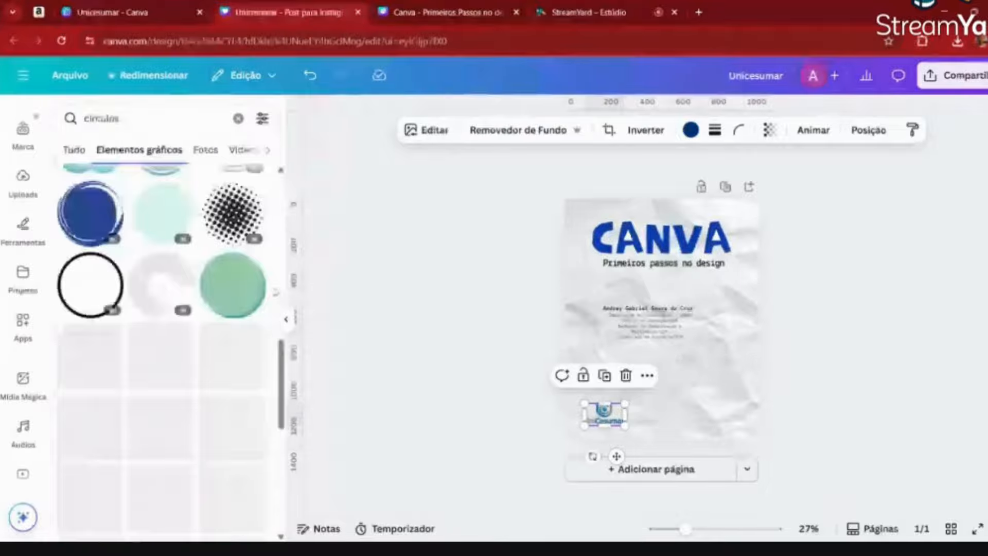
pyautogui.scroll(6, 158, 333)
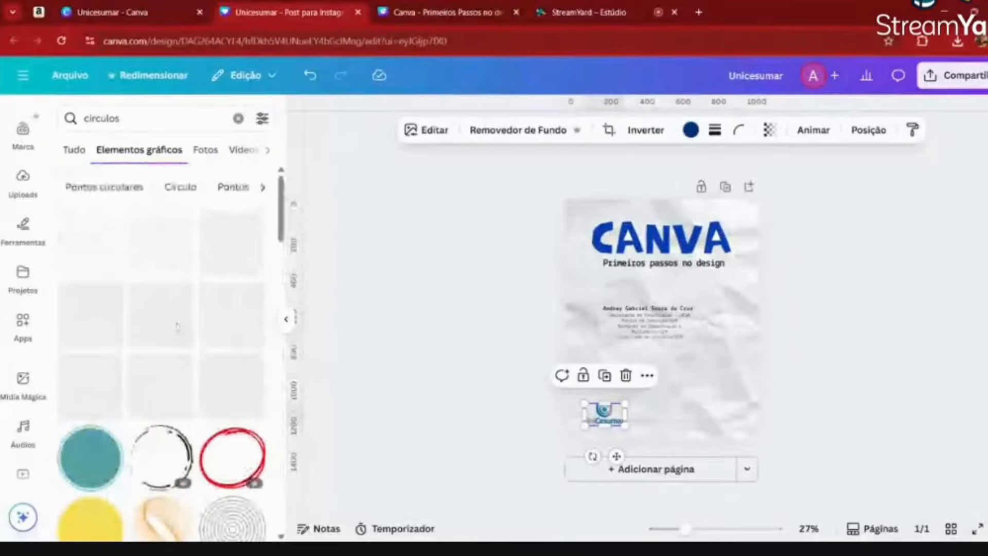
# - Search the element library for "formas" and place the pink blob and yellow flower overhanging the page's lower-right edge
pyautogui.click(238, 119)
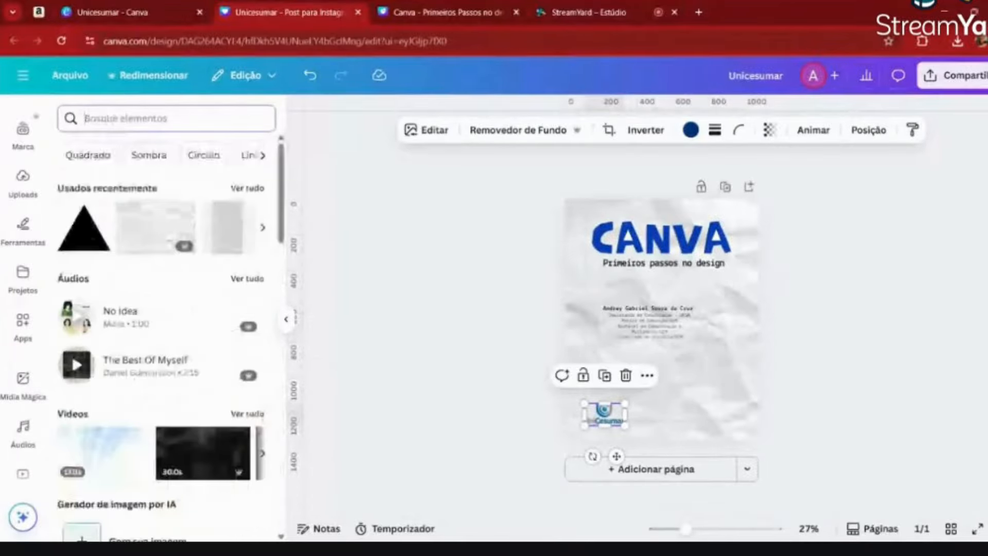
pyautogui.write('formas')
pyautogui.press('Return')
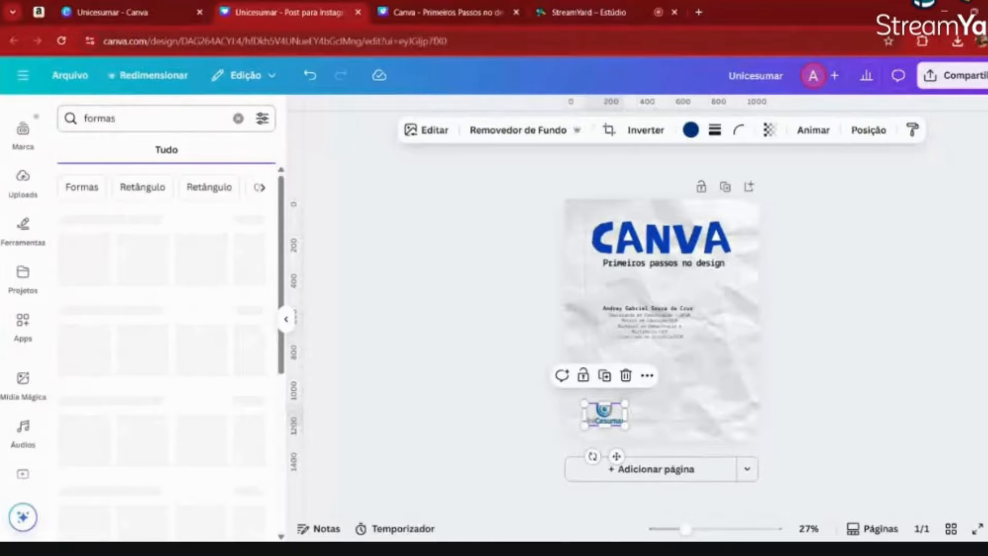
pyautogui.scroll(-6, 200, 411)
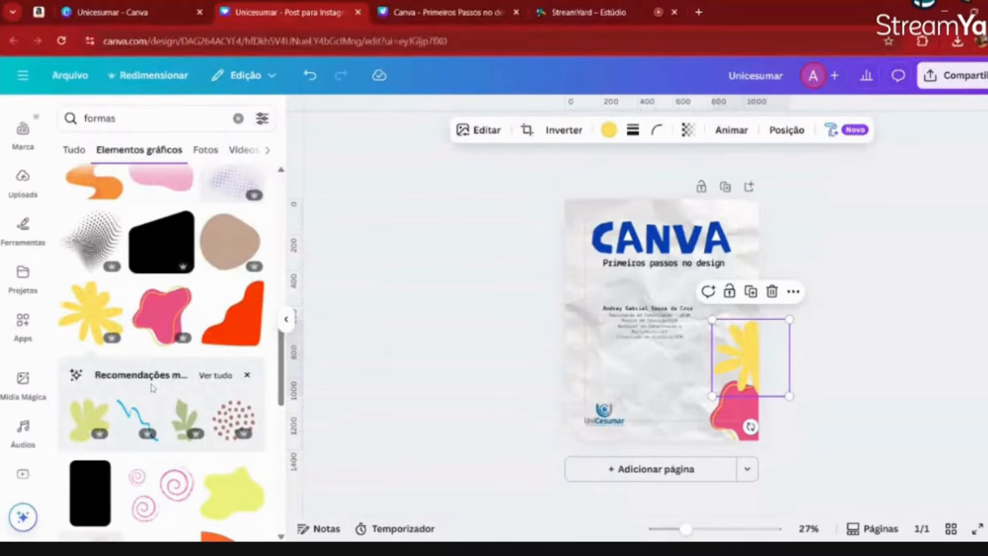
# - Add the light-green leaf and dark-green blob from the full magic recommendations above the yellow flower, overhanging the page's right edge
pyautogui.click(216, 375)
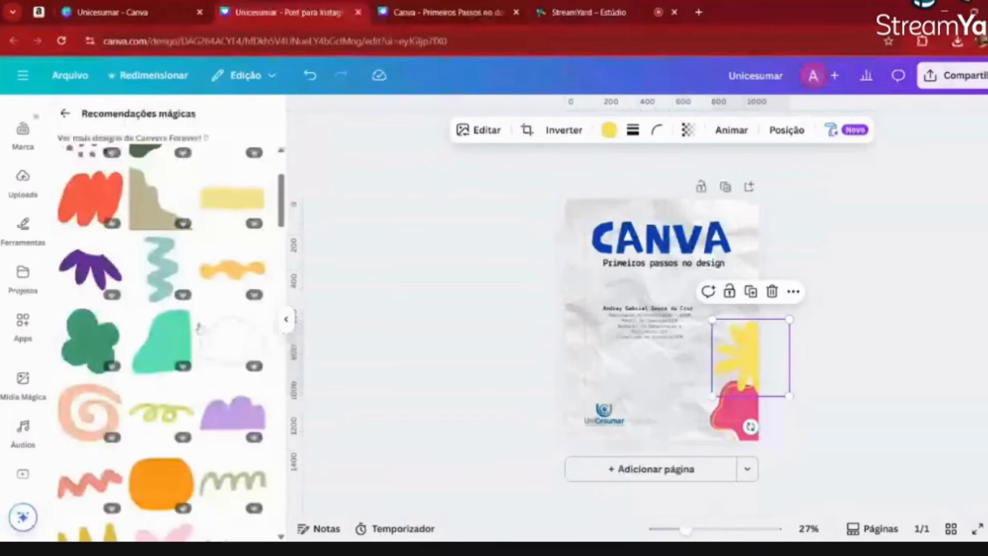
pyautogui.moveTo(198, 326); pyautogui.dragTo(768, 261)
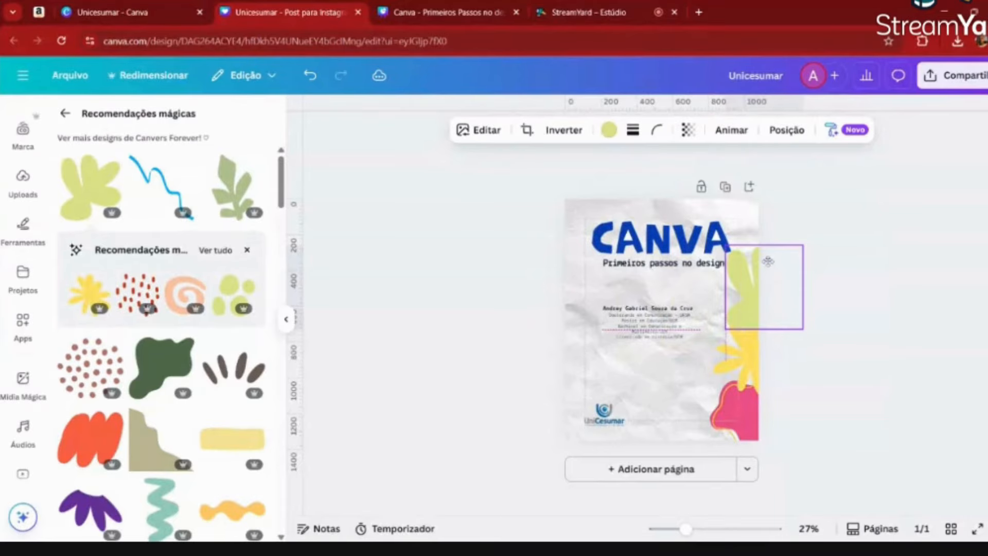
pyautogui.moveTo(161, 368); pyautogui.dragTo(774, 203)
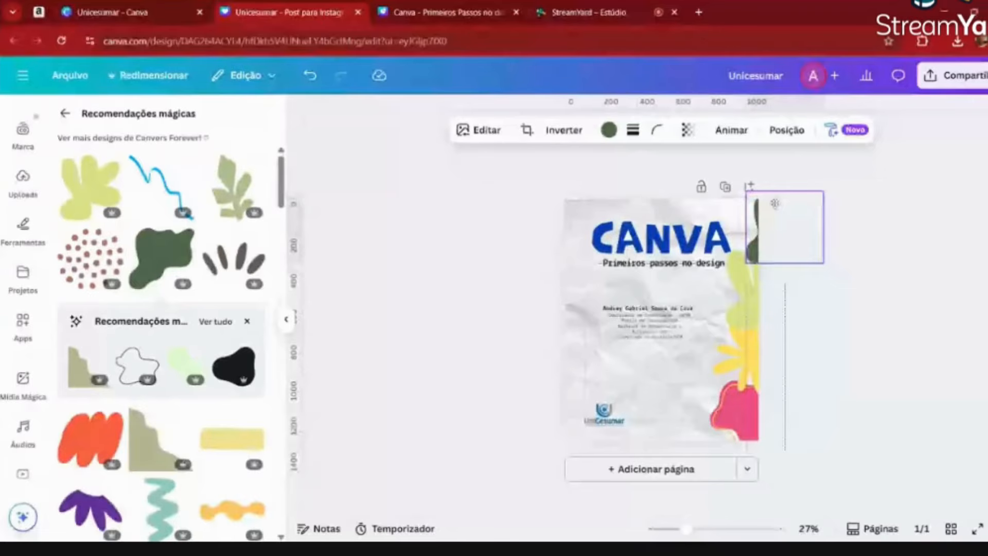
pyautogui.moveTo(774, 203); pyautogui.dragTo(740, 247)
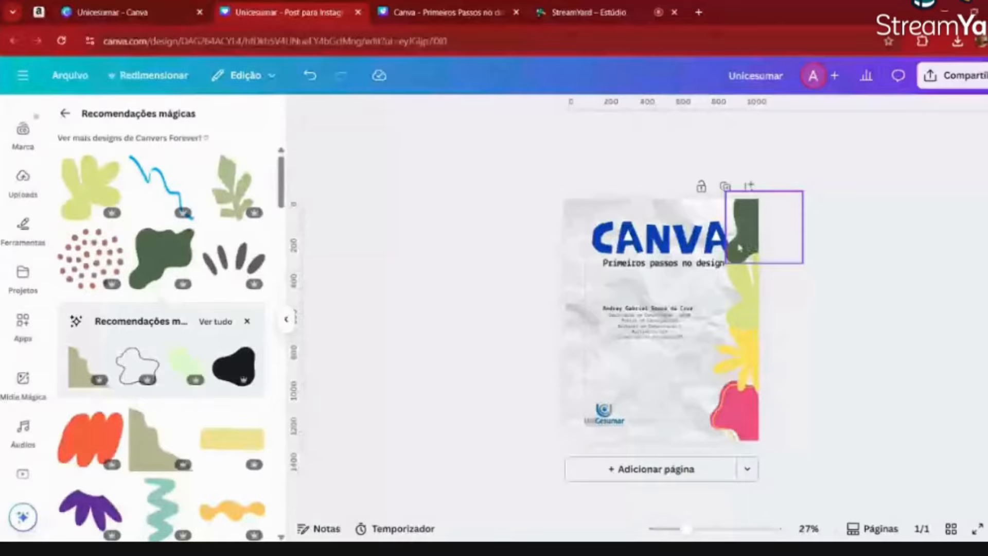
# - Bring the CANVA title group in front of the dark-green blob
pyautogui.scroll(3, 739, 248)
pyautogui.click(743, 247)
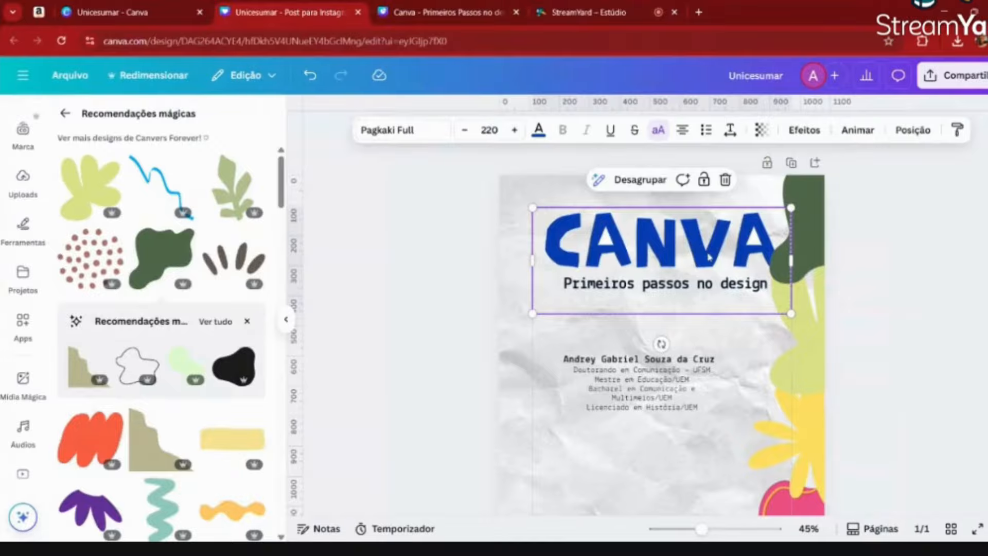
pyautogui.click(913, 130)
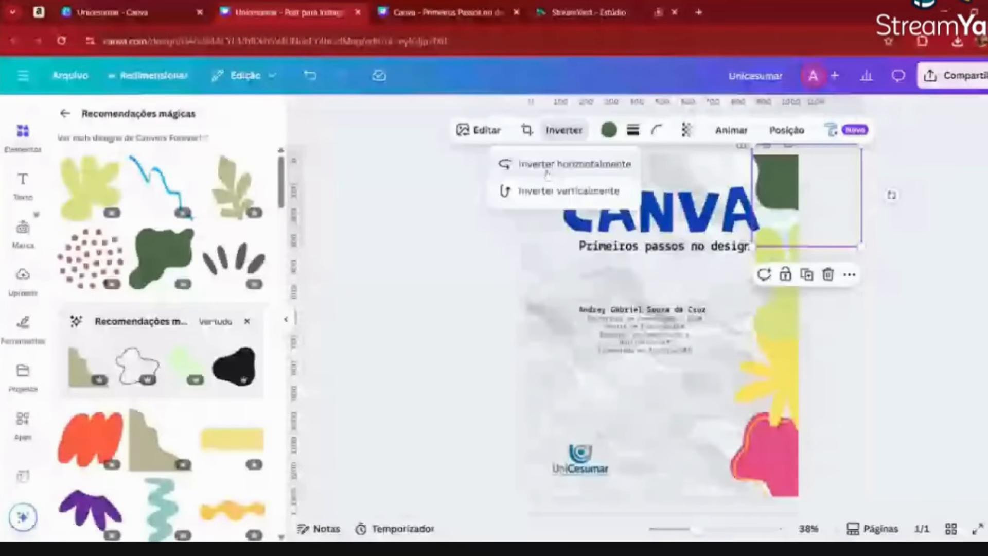
# - Check the crop options for the dark-green blob and recolor it with the document's pink
pyautogui.click(526, 130)
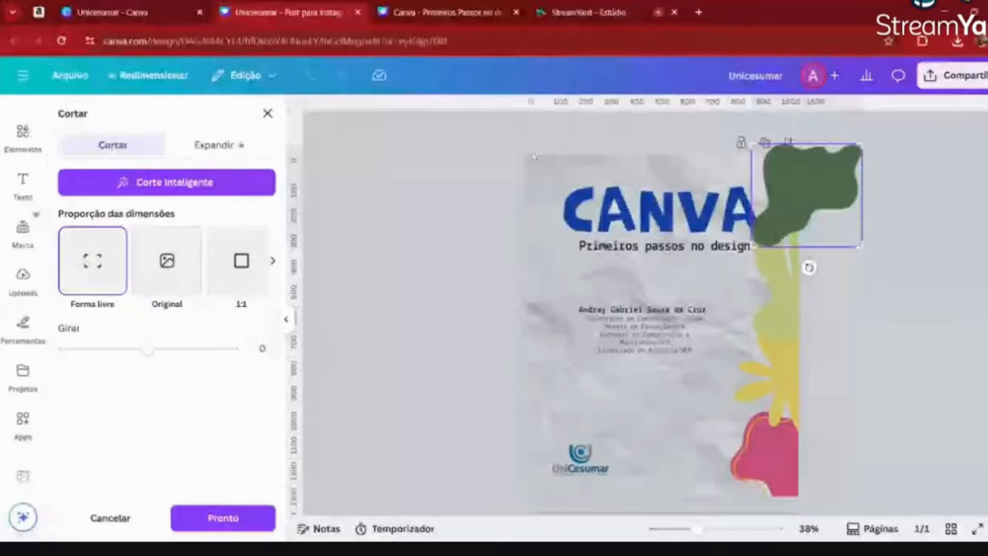
pyautogui.click(533, 156)
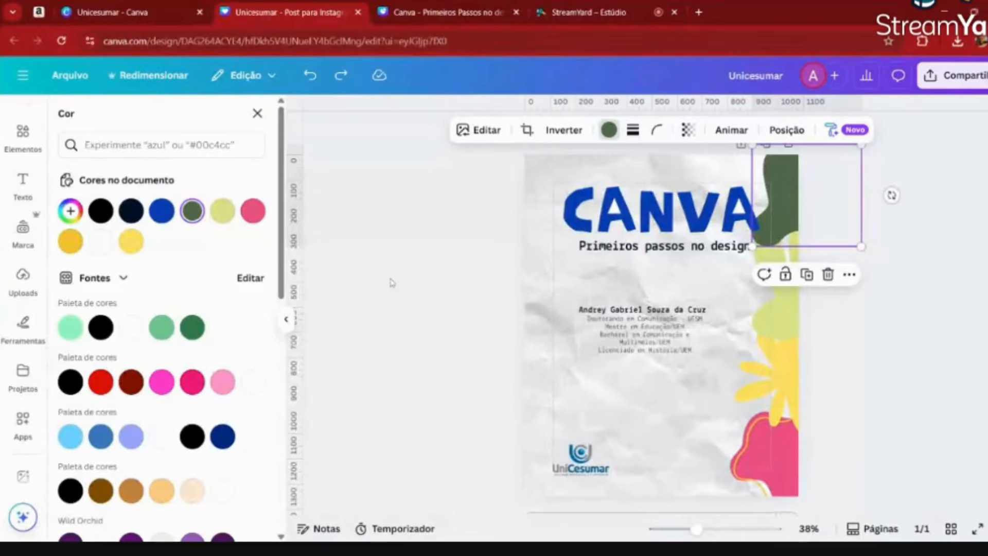
pyautogui.scroll(-5, 154, 280)
pyautogui.scroll(5, 154, 280)
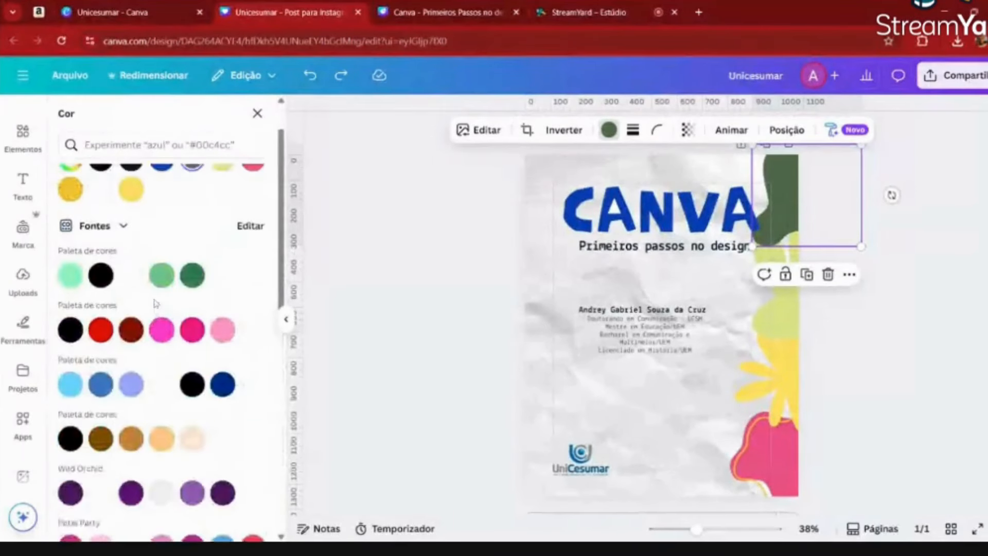
pyautogui.click(252, 211)
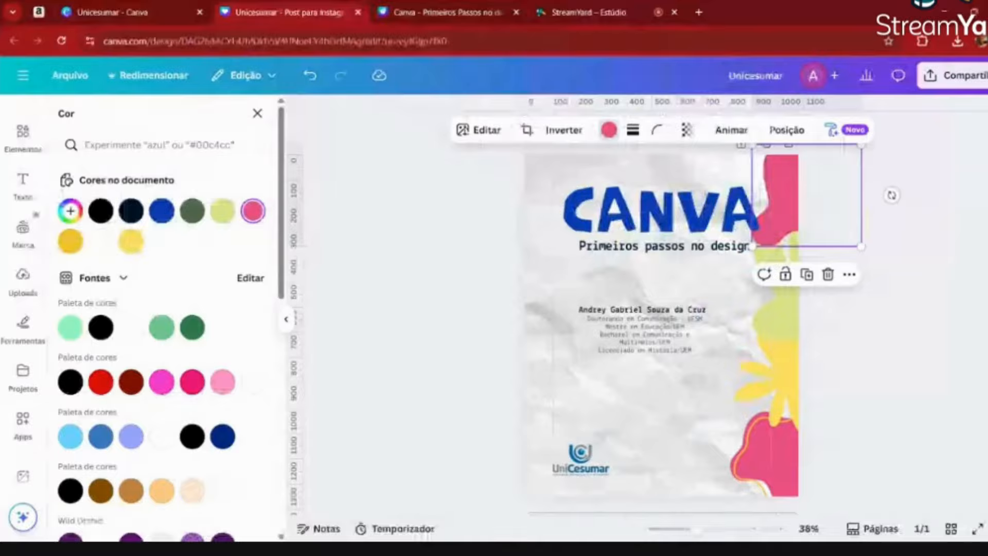
# - Recolor the light-green leaf with the document's dark blue and rotate it clockwise so its petals extend in from the page's right edge
pyautogui.click(777, 315)
pyautogui.click(161, 211)
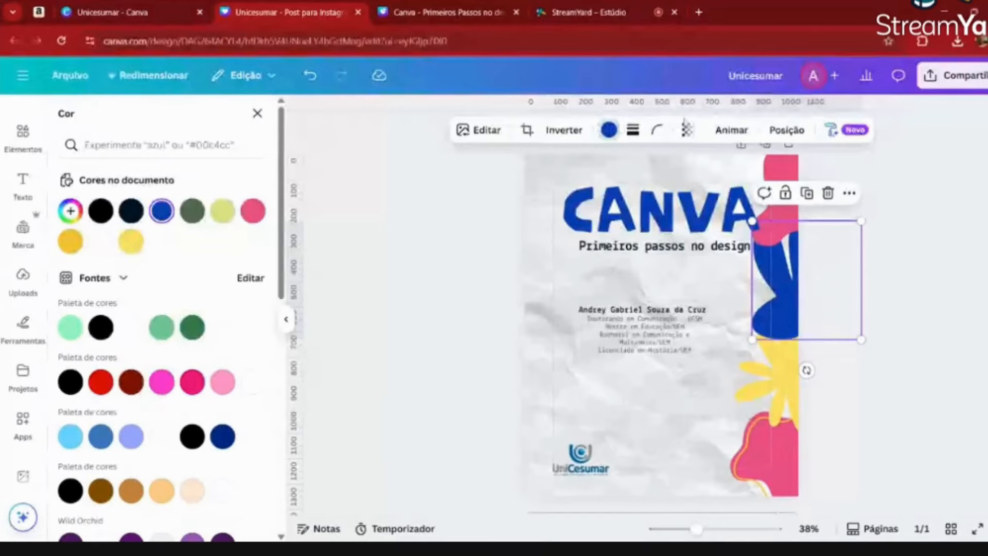
pyautogui.moveTo(807, 370); pyautogui.dragTo(809, 298)
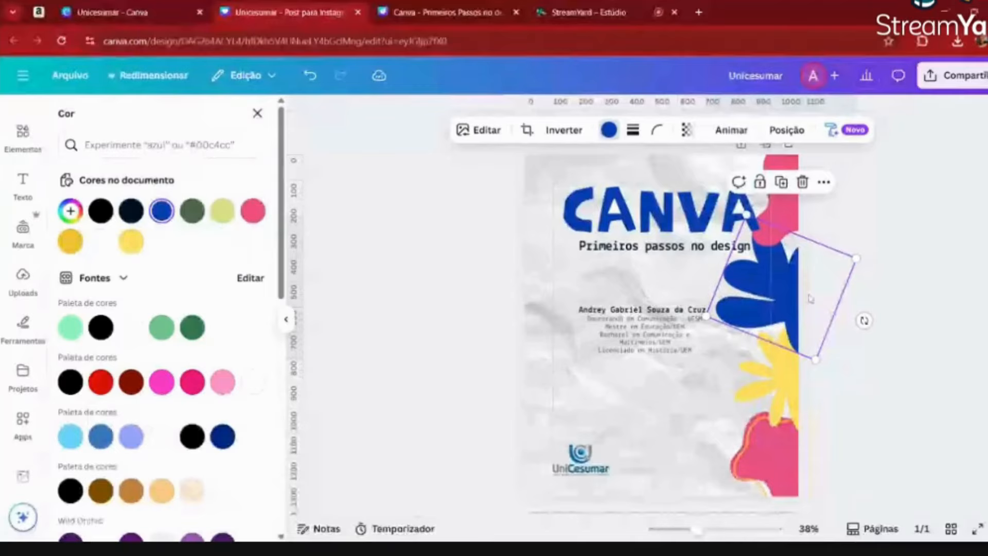
pyautogui.moveTo(811, 299); pyautogui.dragTo(831, 295)
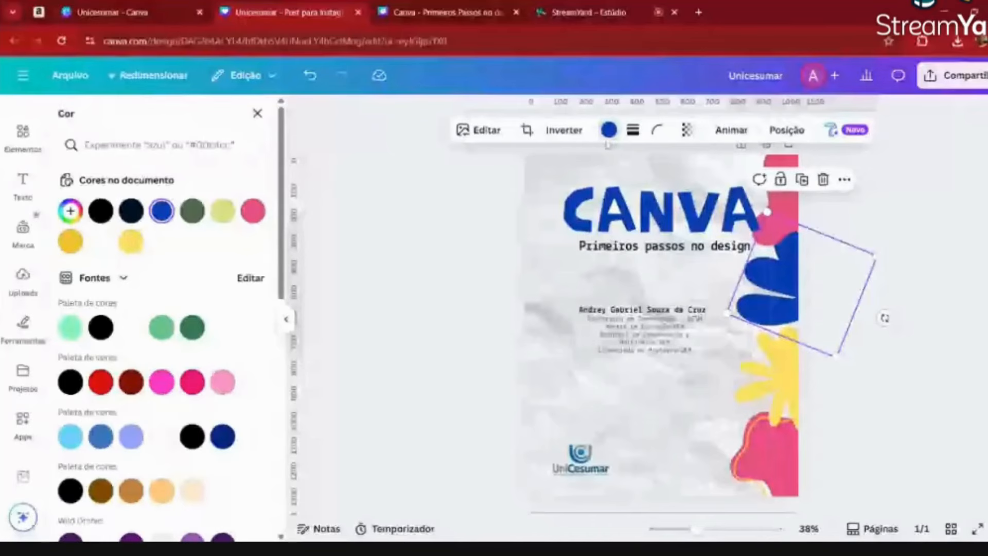
# - Try lilac #DEBAF5 on the rotated leaf and recolor it with the logo's light blue
pyautogui.scroll(-10, 106, 432)
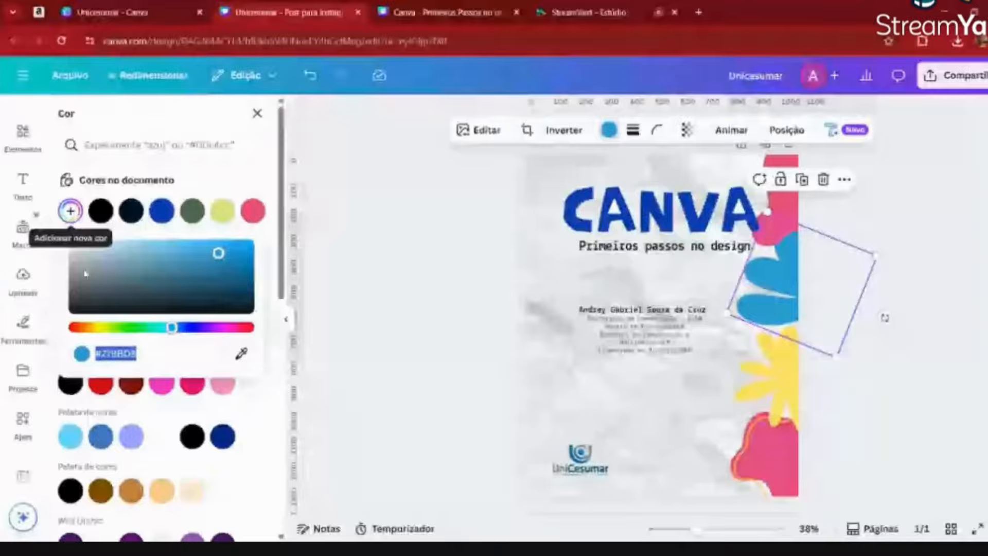
pyautogui.write('#DEBAF5')
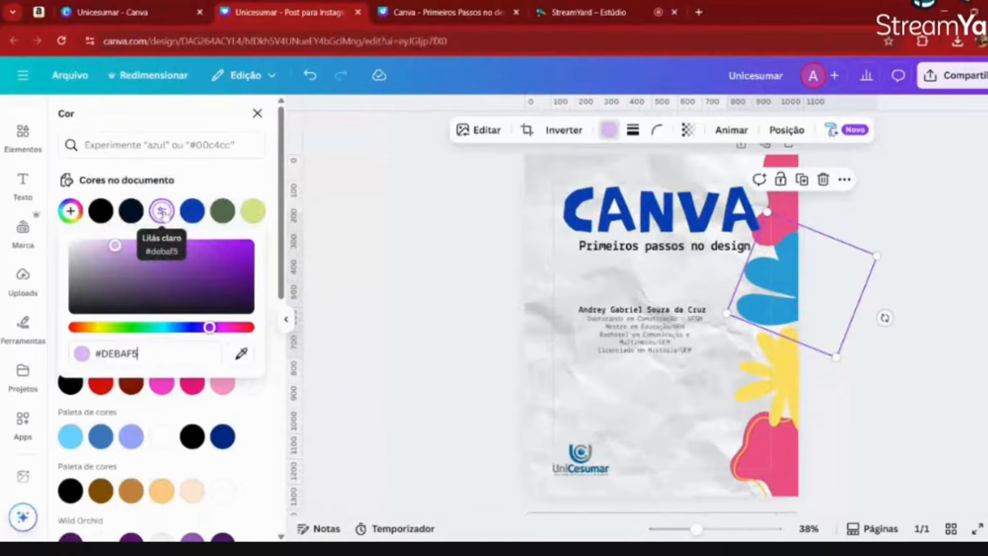
pyautogui.scroll(-10, 163, 213)
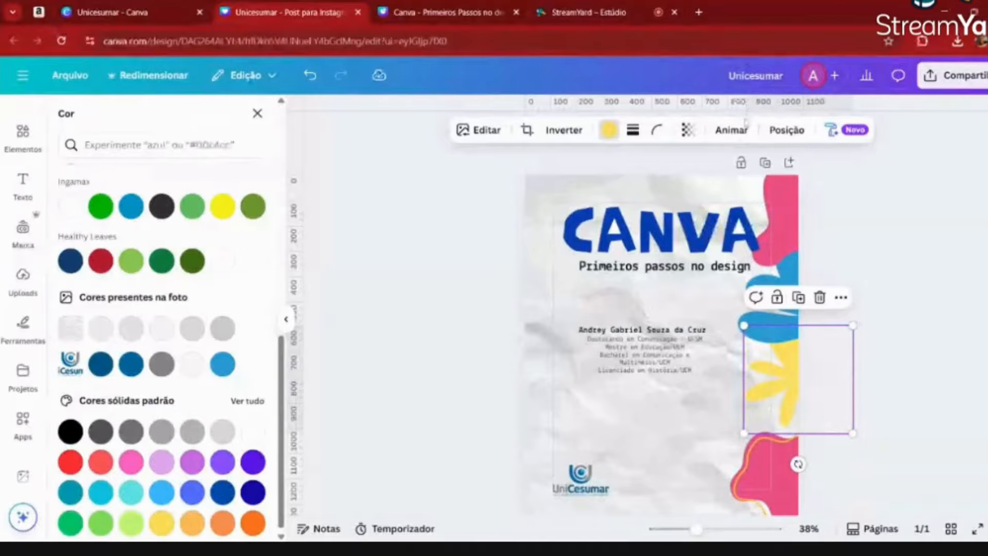
# - Recolor the yellow flower with the orange from the default solid colors
pyautogui.click(787, 130)
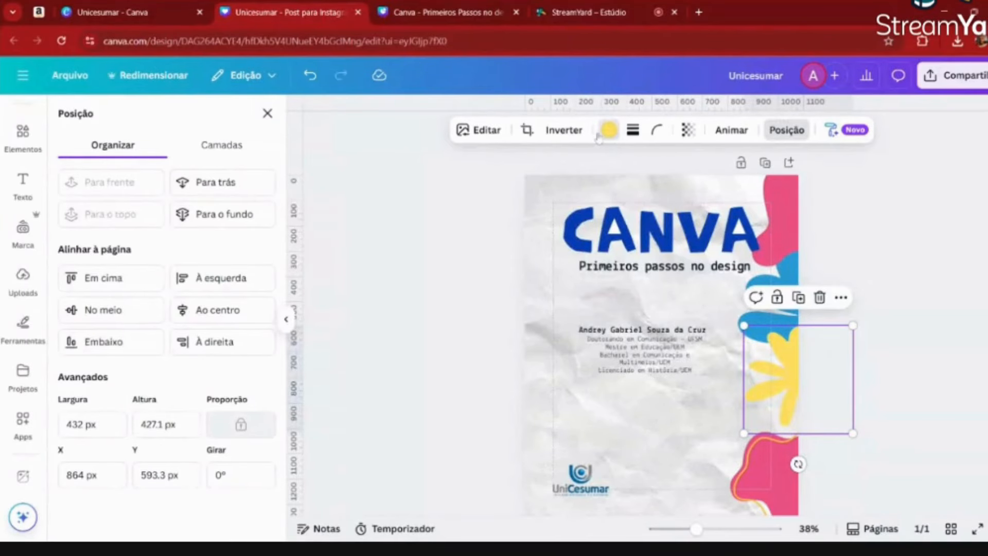
pyautogui.click(607, 132)
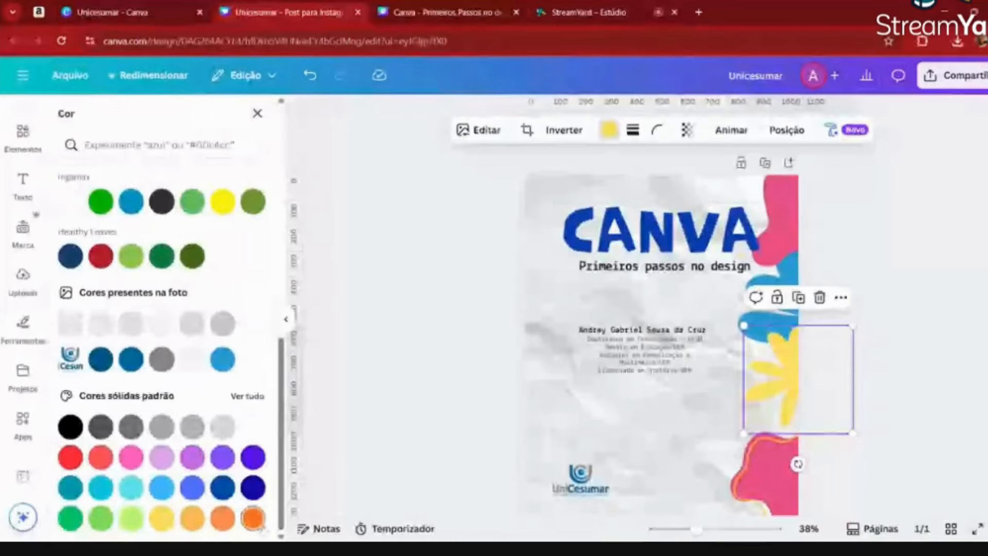
pyautogui.click(253, 518)
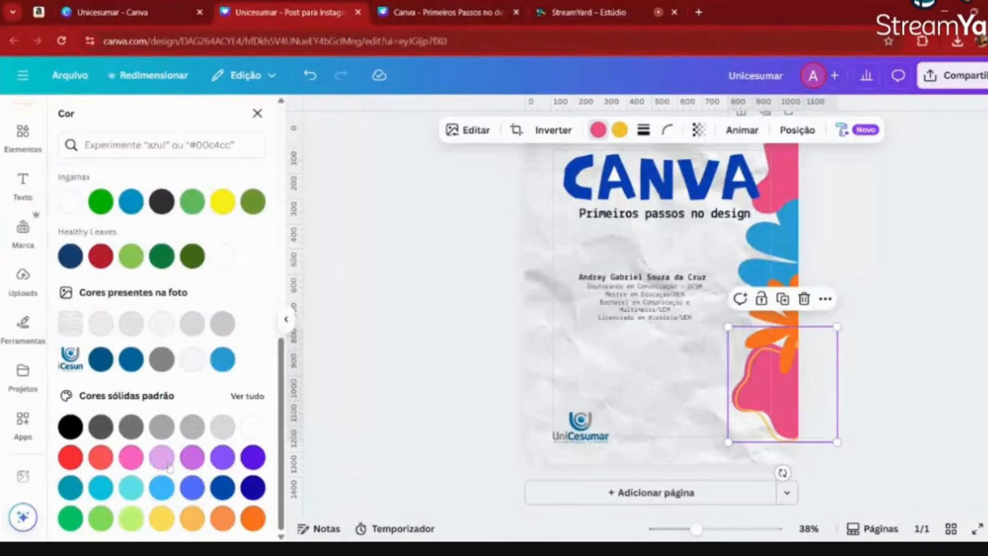
# - Recolor the outlined pink blob near the page's lower-right corner with a light-green fill and a dark-blue outline
pyautogui.scroll(4, 170, 466)
pyautogui.click(131, 456)
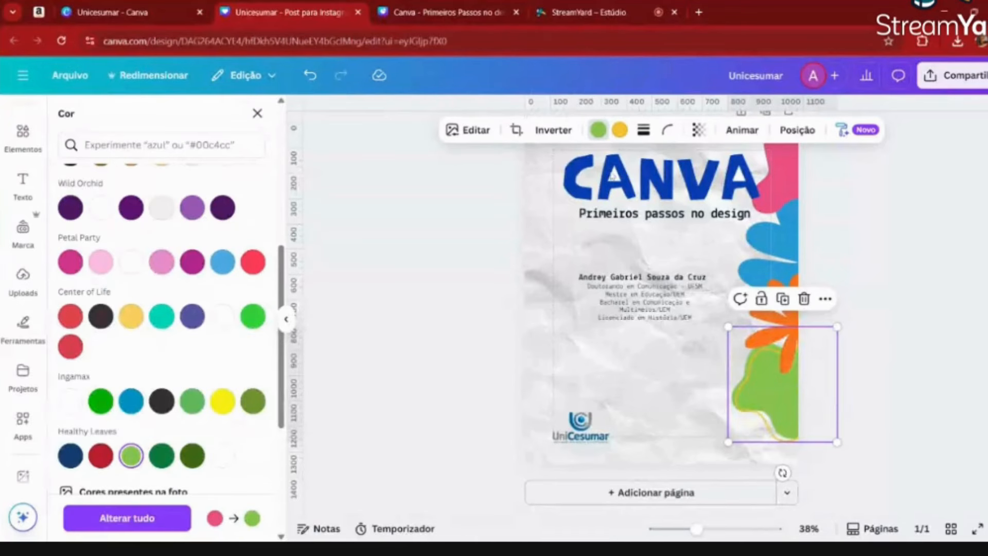
pyautogui.click(619, 130)
pyautogui.click(162, 210)
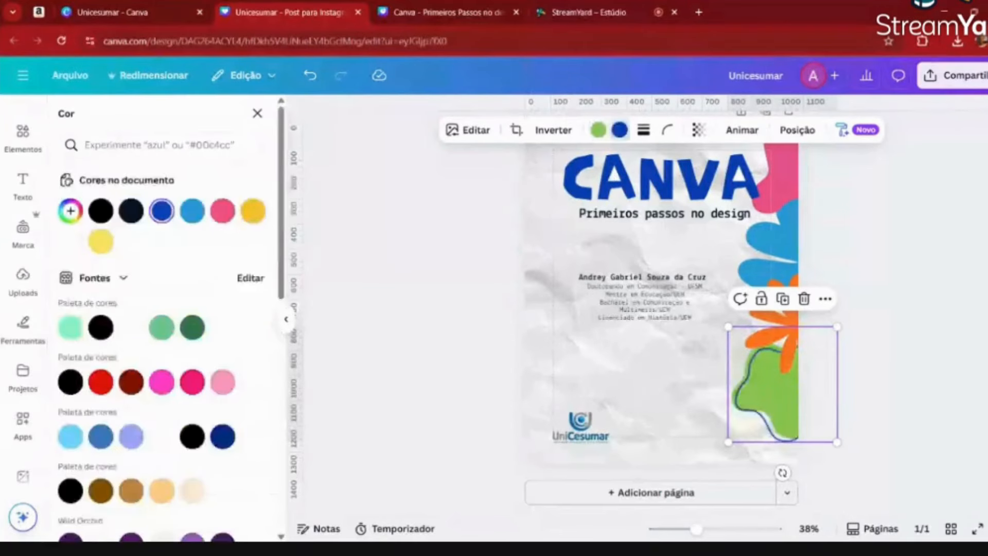
pyautogui.click(986, 292)
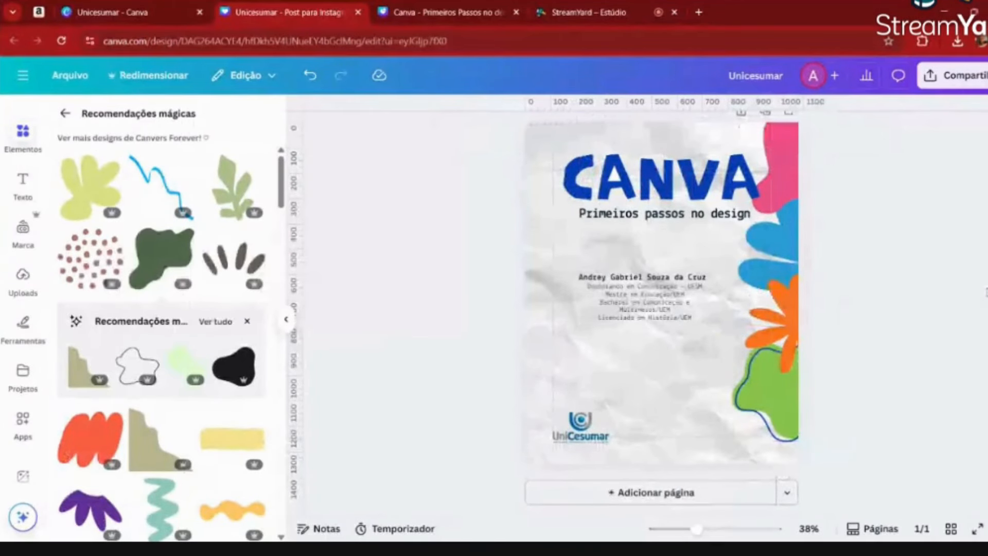
# - Copy the four decorative cut-out shapes from the reference design's right edge into the Instagram post
pyautogui.hotkey('ctrl', 'Tab')
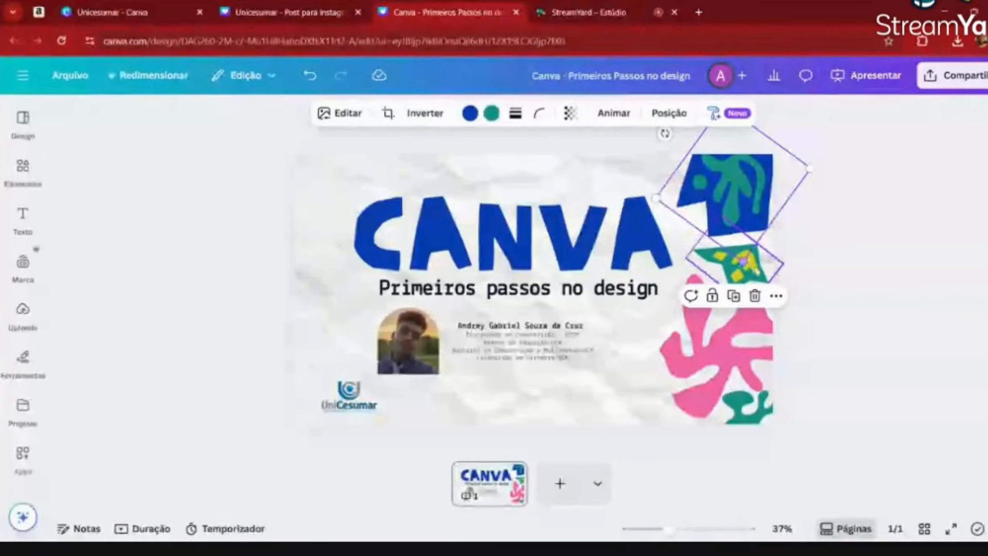
pyautogui.keyDown('shift'); pyautogui.click(755, 271); pyautogui.keyUp('shift')
pyautogui.keyDown('shift'); pyautogui.click(735, 340); pyautogui.keyUp('shift')
pyautogui.keyDown('shift'); pyautogui.click(751, 406); pyautogui.keyUp('shift')
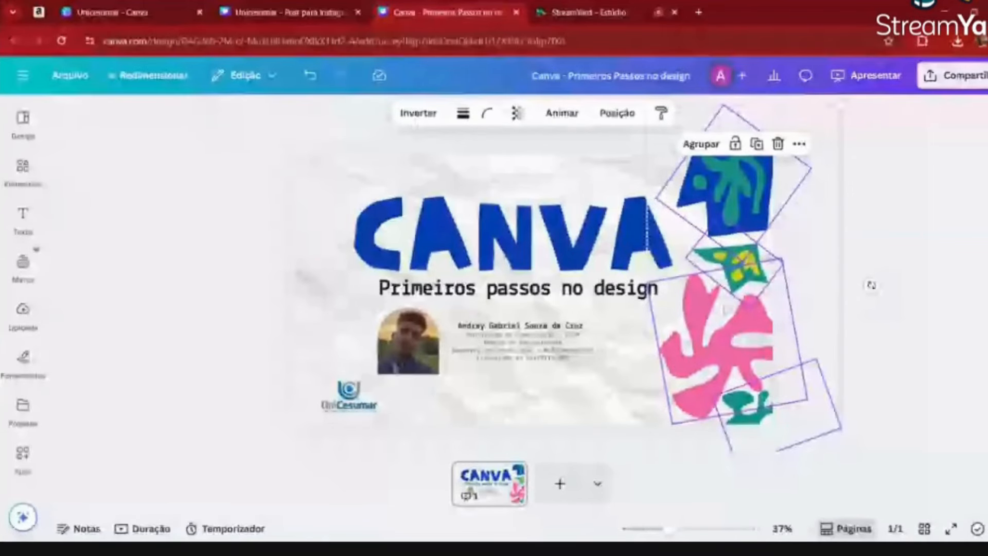
pyautogui.hotkey('ctrl', 'c')
pyautogui.hotkey('ctrl', 'shift', 'Tab')
pyautogui.hotkey('ctrl', 'v')
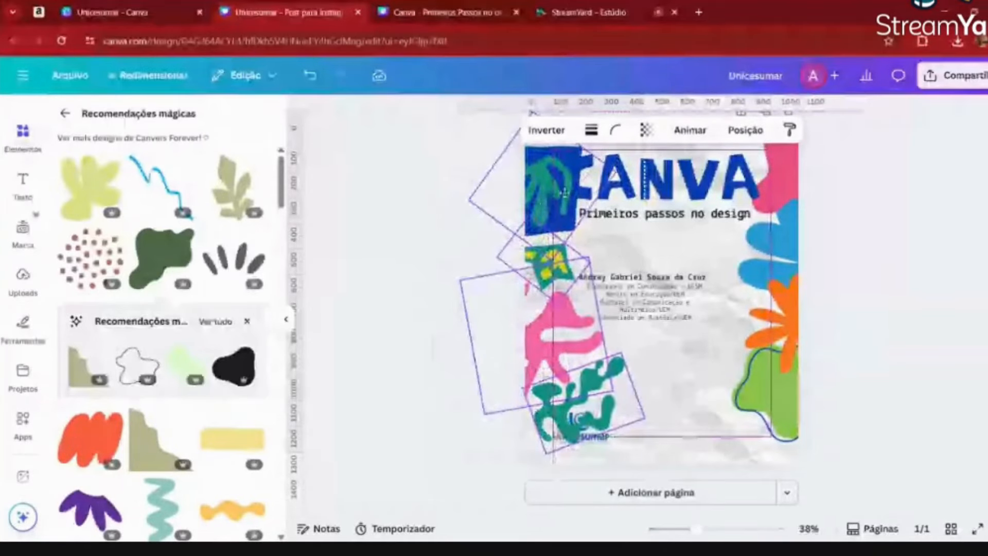
# - Delete the pasted green star and pink shapes, and move the teal shape to the page's lower-right corner and the blue patterned one to the upper-right
pyautogui.moveTo(565, 193); pyautogui.dragTo(584, 287)
pyautogui.click(568, 355)
pyautogui.press('Delete')
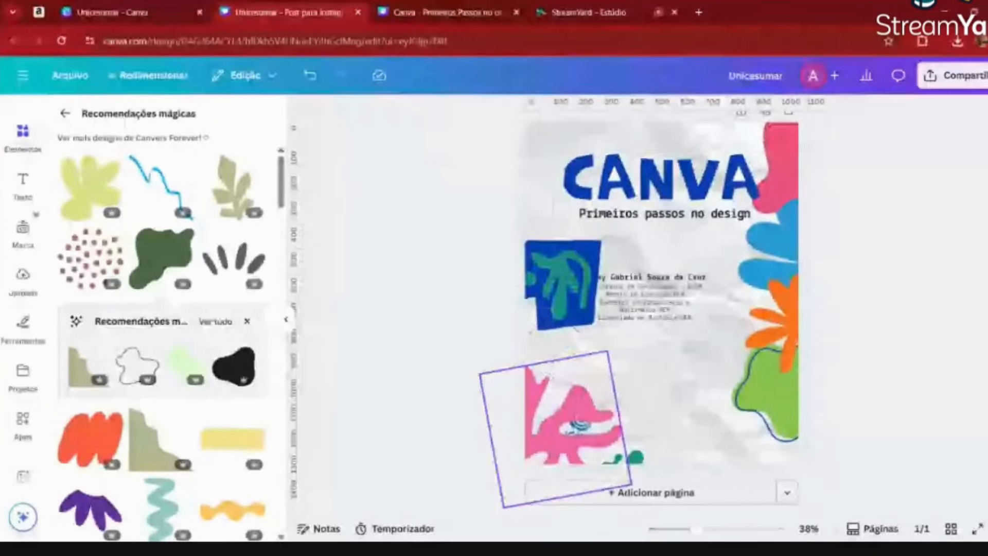
pyautogui.click(592, 408)
pyautogui.press('Delete')
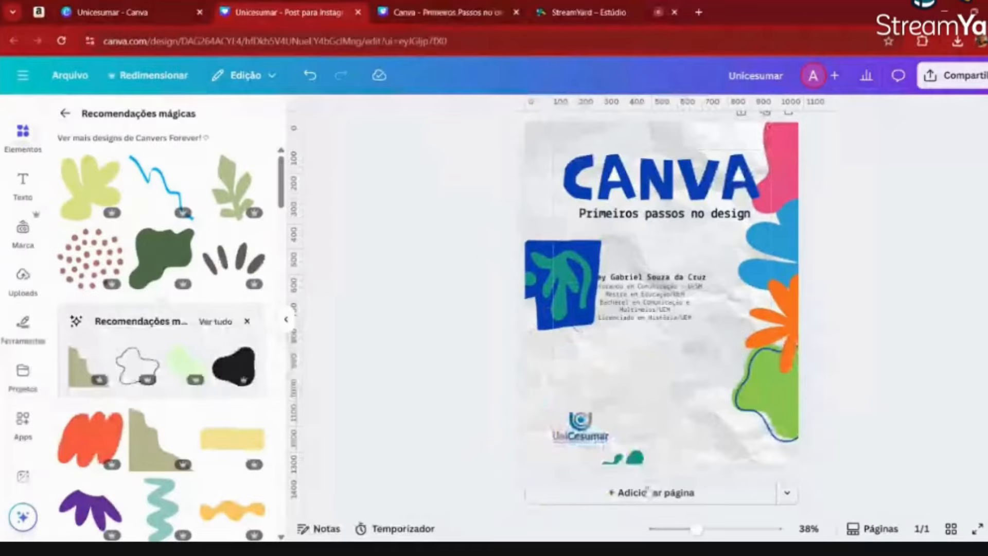
pyautogui.moveTo(647, 491); pyautogui.dragTo(756, 449)
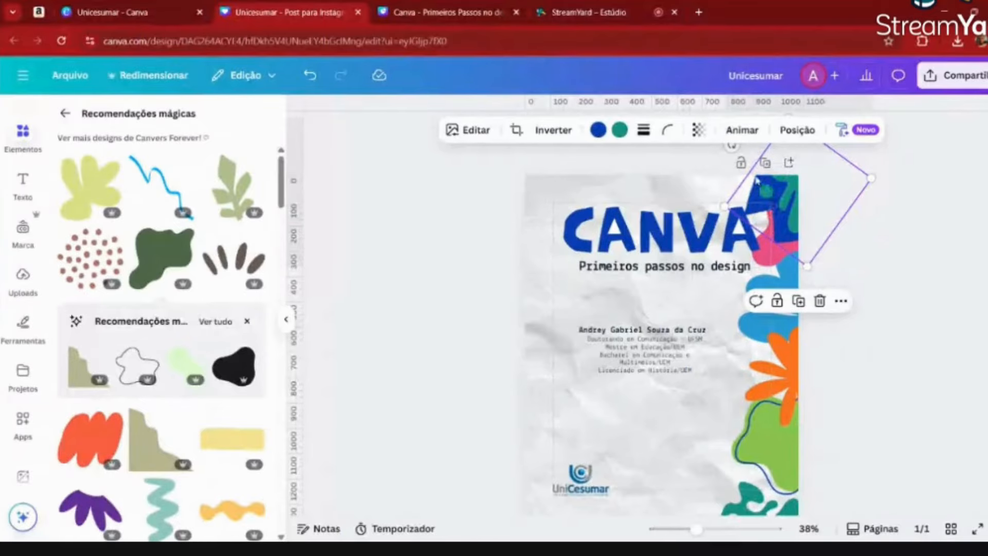
# - Delete the pasted blue patterned shape and place a copy of the blue flower at the page's lower-right corner
pyautogui.moveTo(755, 179); pyautogui.dragTo(681, 366)
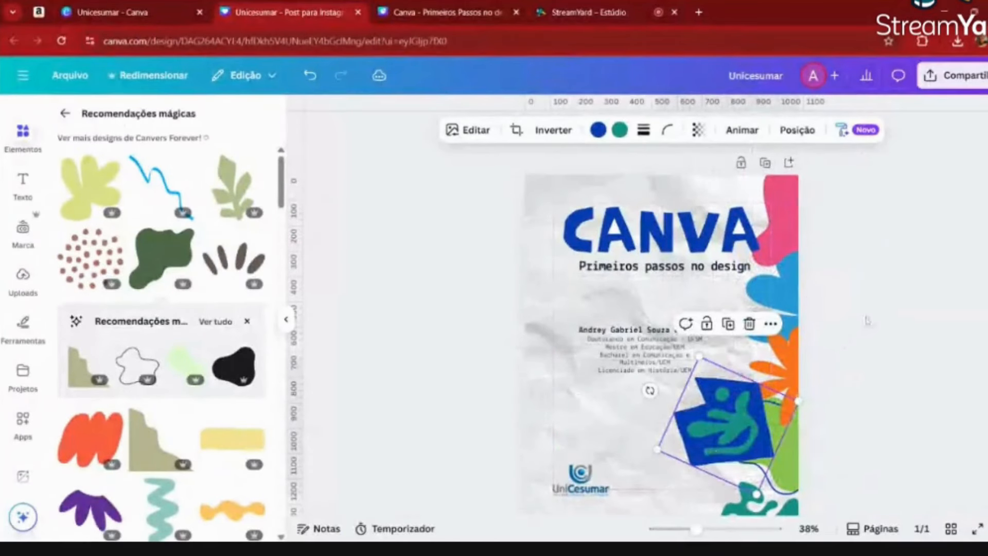
pyautogui.press('Delete')
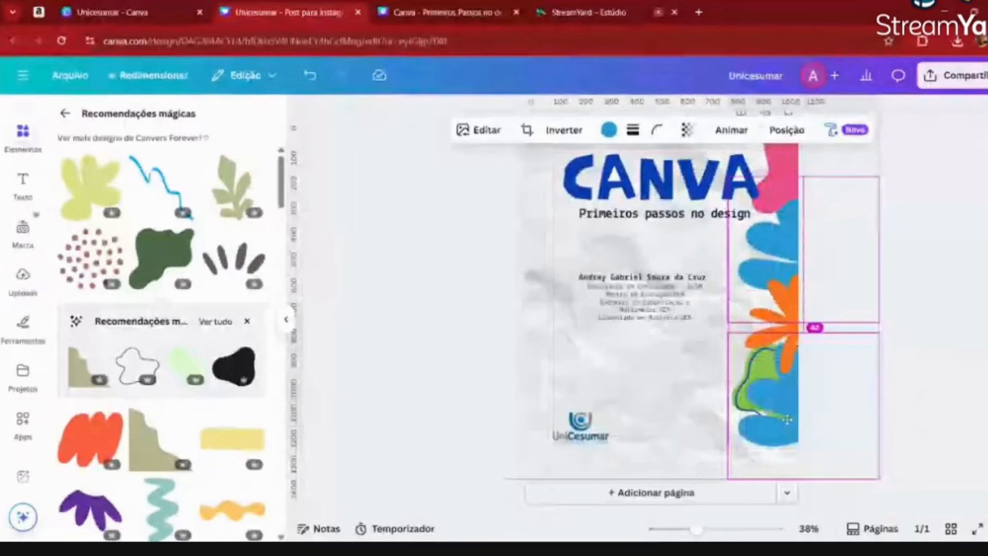
pyautogui.moveTo(788, 397); pyautogui.dragTo(777, 436)
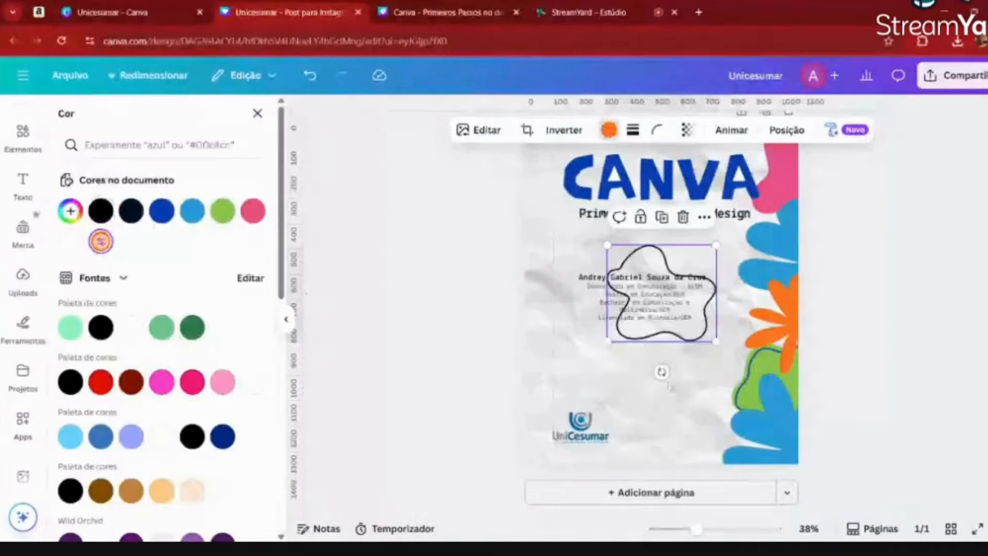
# - Recolor the outlined blob orange and place it over the blue flower at the page's lower-right corner
pyautogui.click(101, 241)
pyautogui.moveTo(684, 287); pyautogui.dragTo(721, 355)
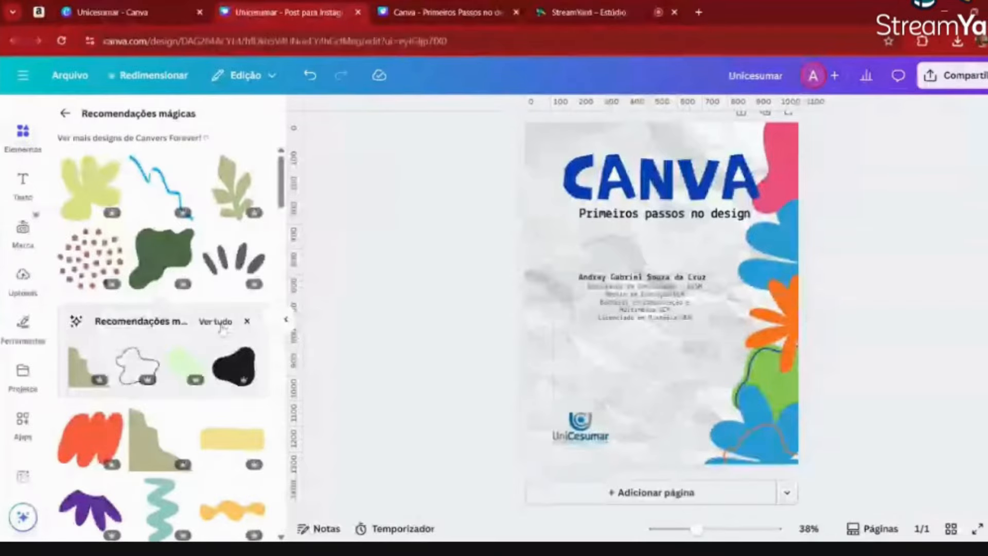
# - Browse more magic recommendations and place a black outlined blob over the pink shape at the page's upper-right corner
pyautogui.click(216, 321)
pyautogui.scroll(-5, 205, 361)
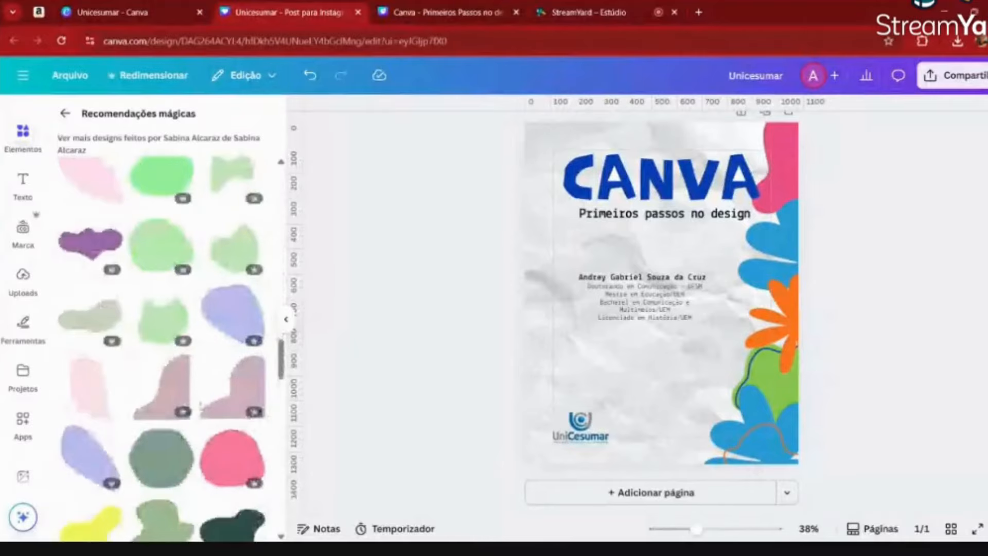
pyautogui.scroll(5, 202, 407)
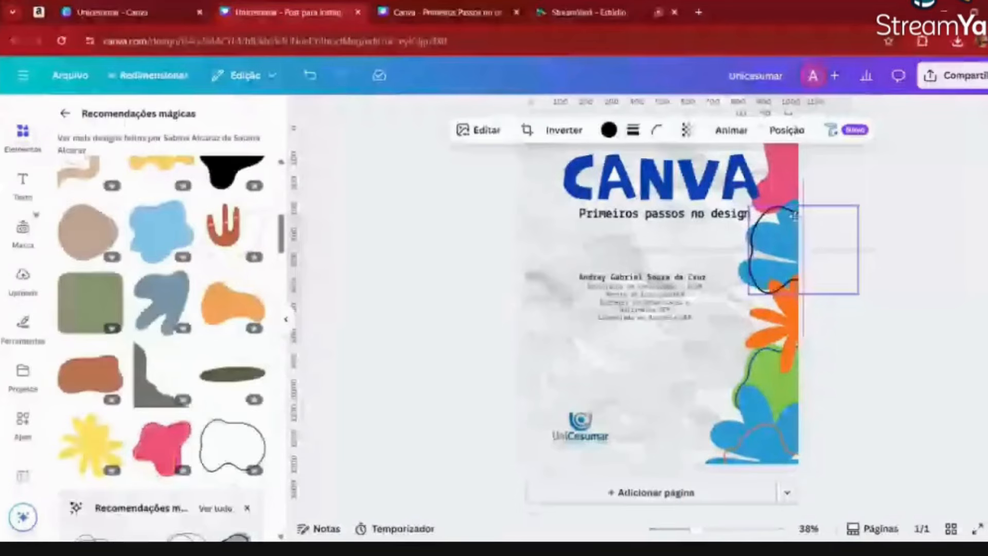
pyautogui.moveTo(793, 217); pyautogui.dragTo(822, 181)
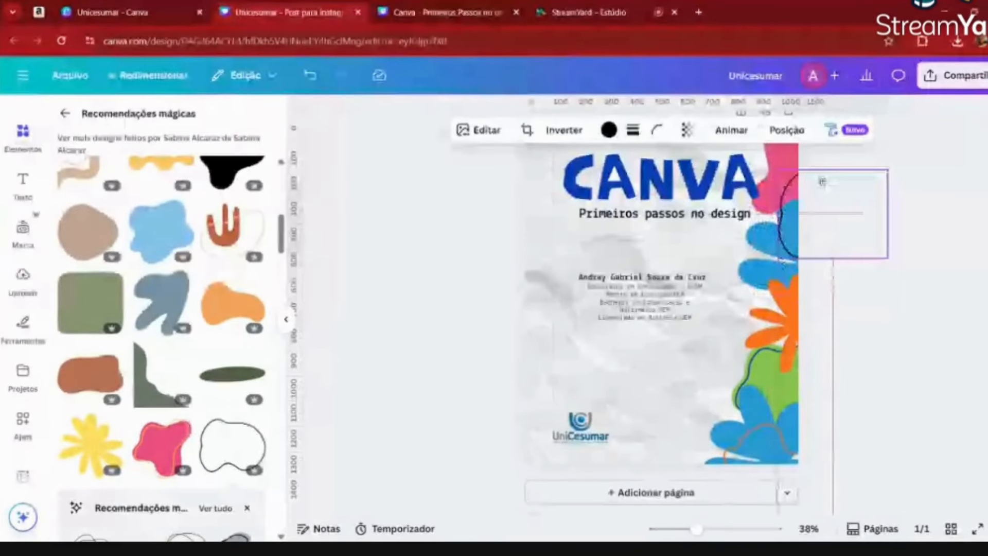
pyautogui.moveTo(822, 181); pyautogui.dragTo(818, 180)
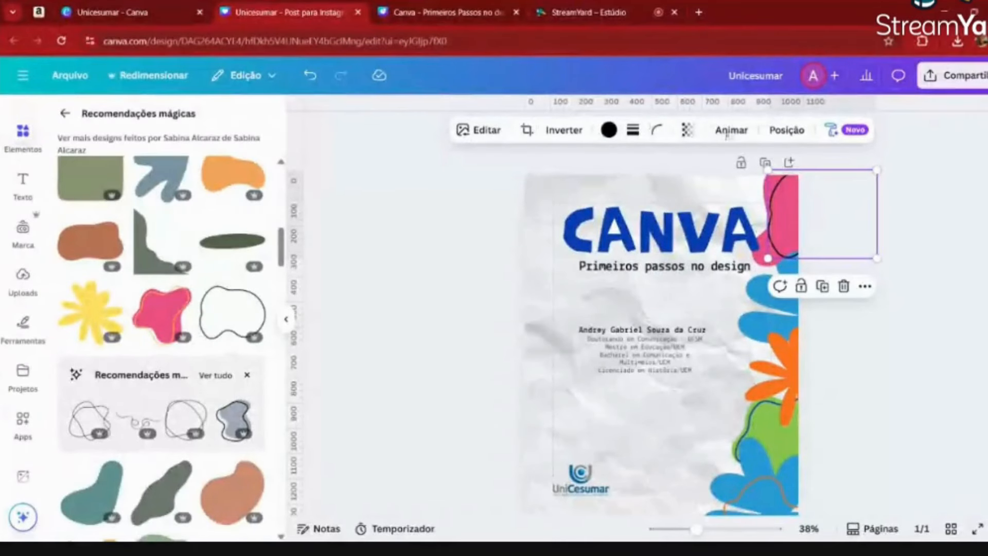
# - Recolor the outlined blob over the pink shape with the document's green (#8ac44f)
pyautogui.click(609, 129)
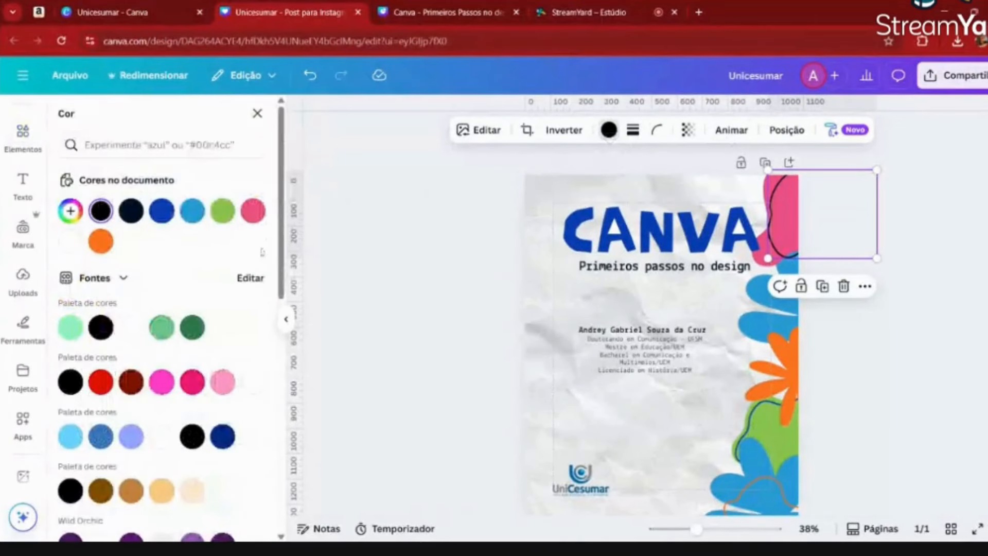
pyautogui.click(223, 210)
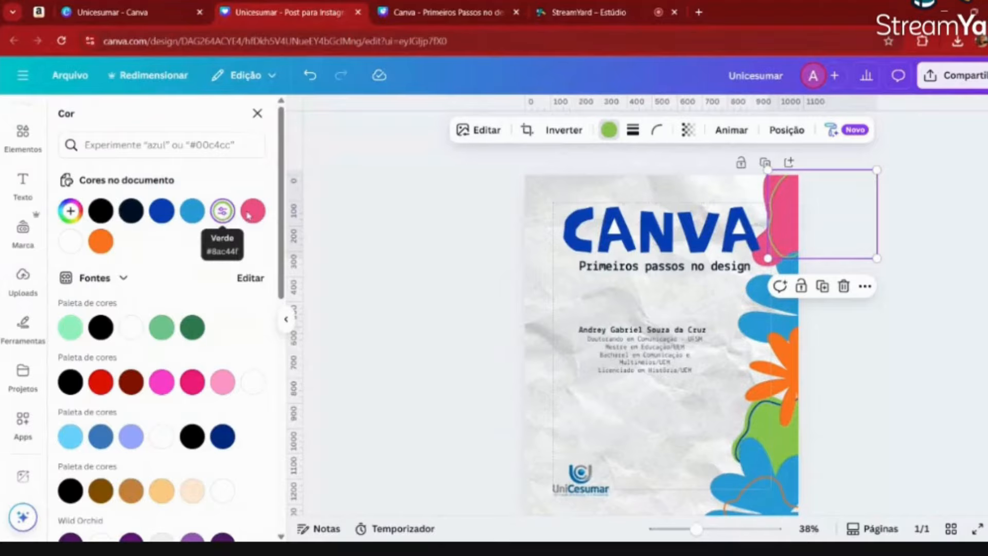
pyautogui.click(258, 113)
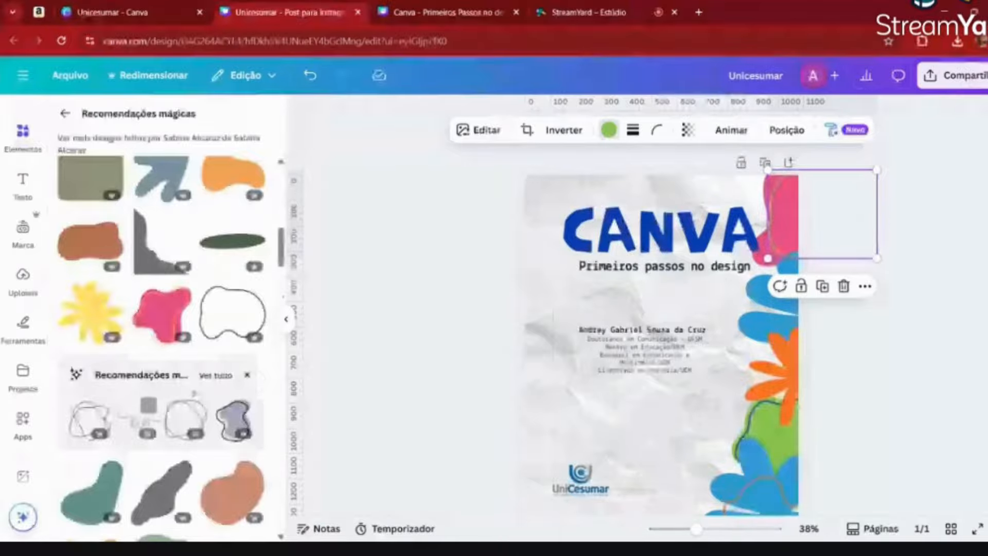
# - Place a double-line outlined blob over the upper blue and orange flowers and recolor it green
pyautogui.scroll(-5, 216, 397)
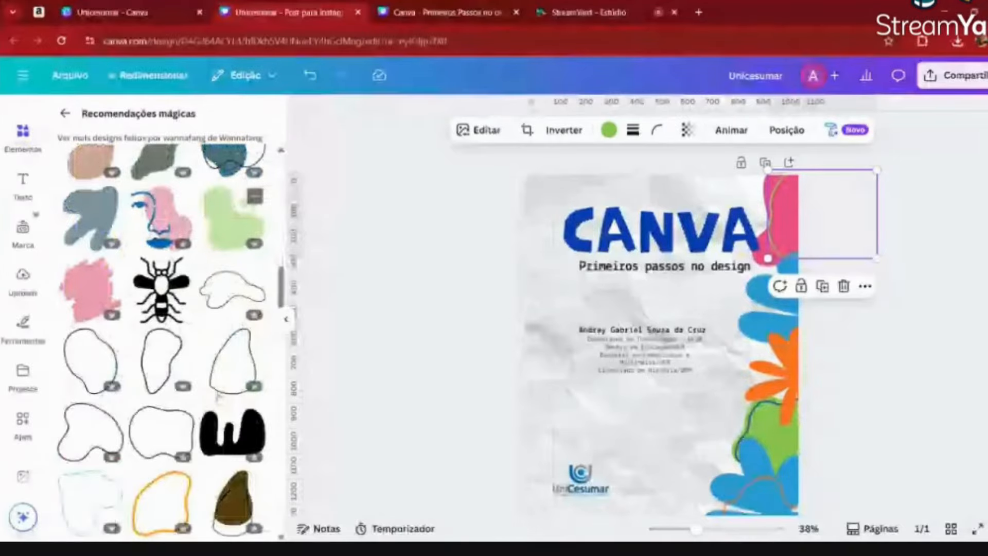
pyautogui.scroll(10, 219, 396)
pyautogui.click(91, 187)
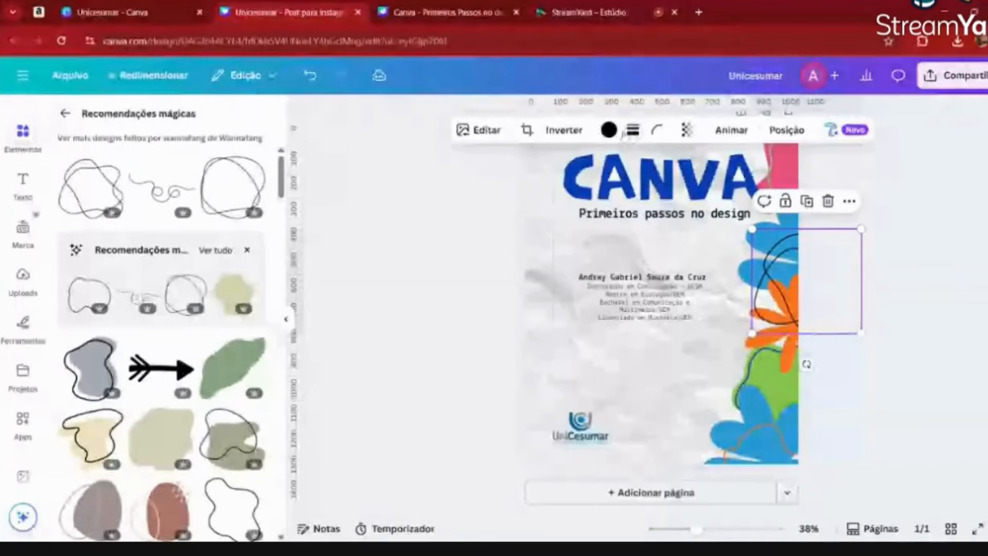
pyautogui.click(609, 129)
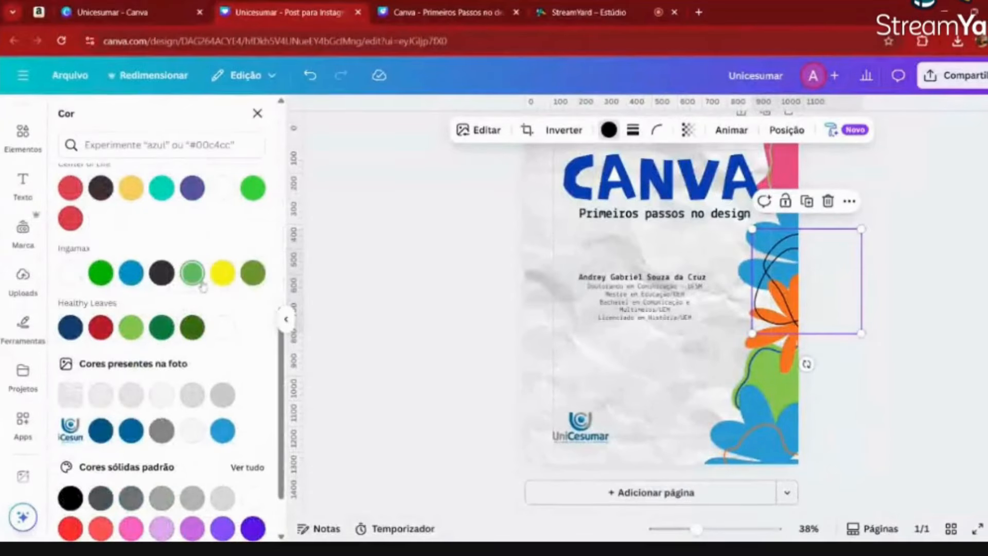
pyautogui.click(190, 328)
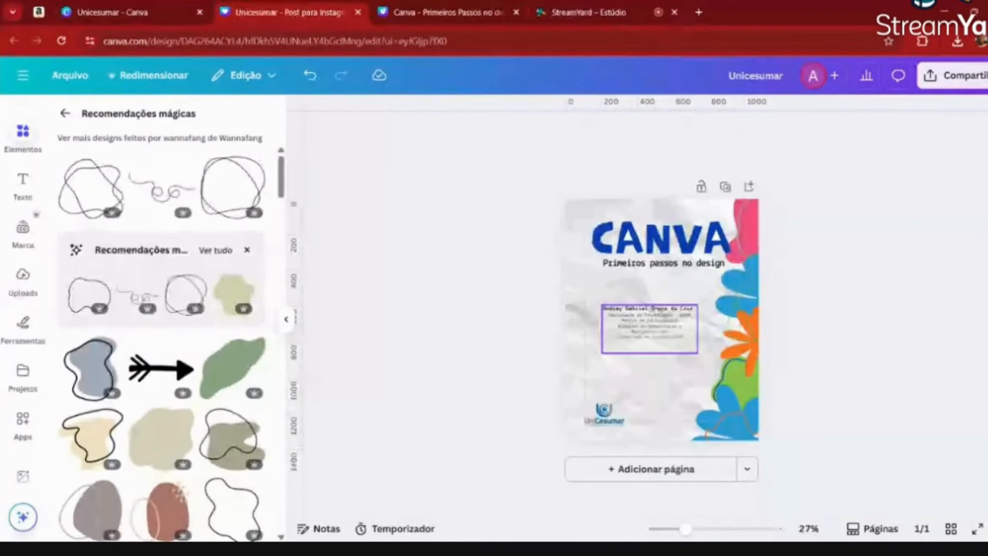
# - Recolor the lower-right blue flower dark blue
pyautogui.click(881, 375)
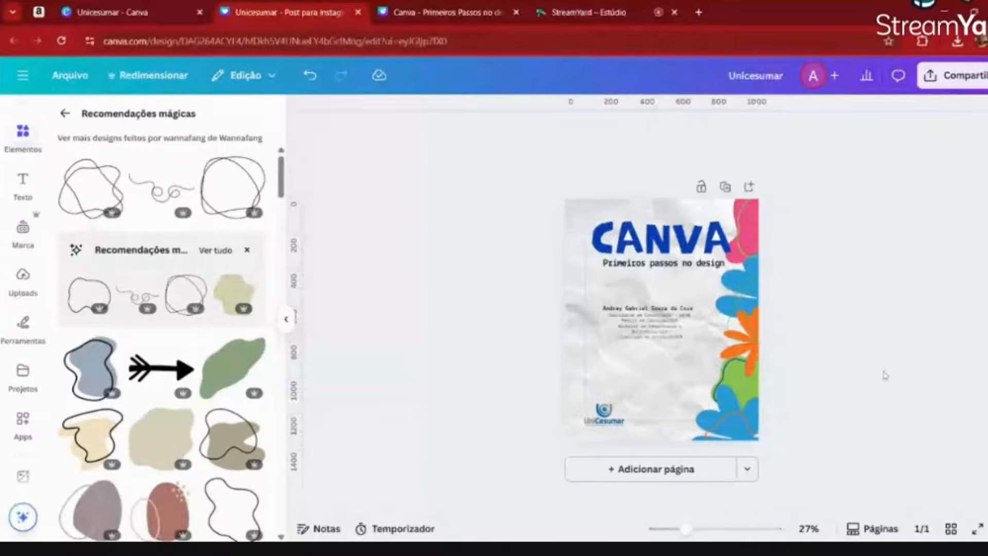
pyautogui.click(730, 415)
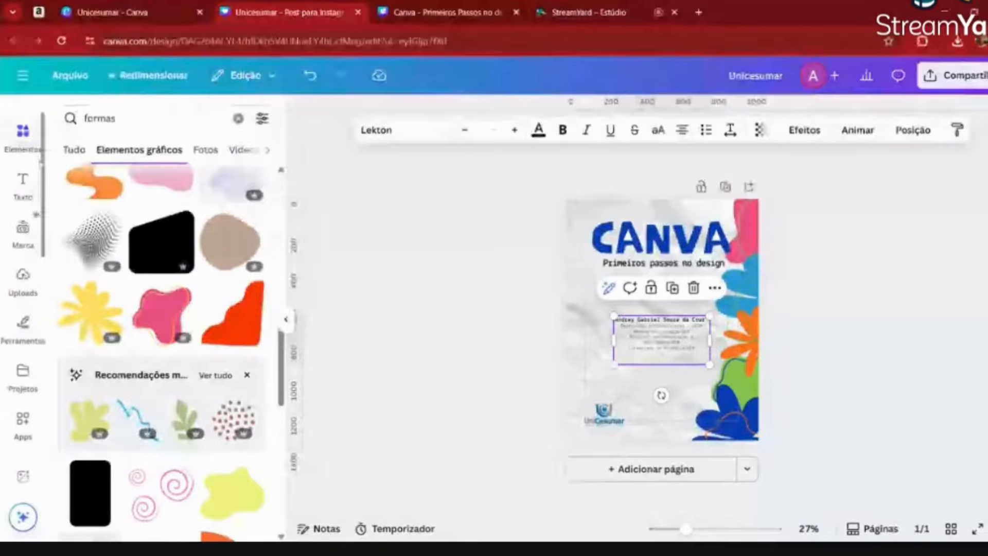
# - Add the presenter's portrait photo from the uploads, crop it and move it onto the left part of the presenter text
pyautogui.click(29, 135)
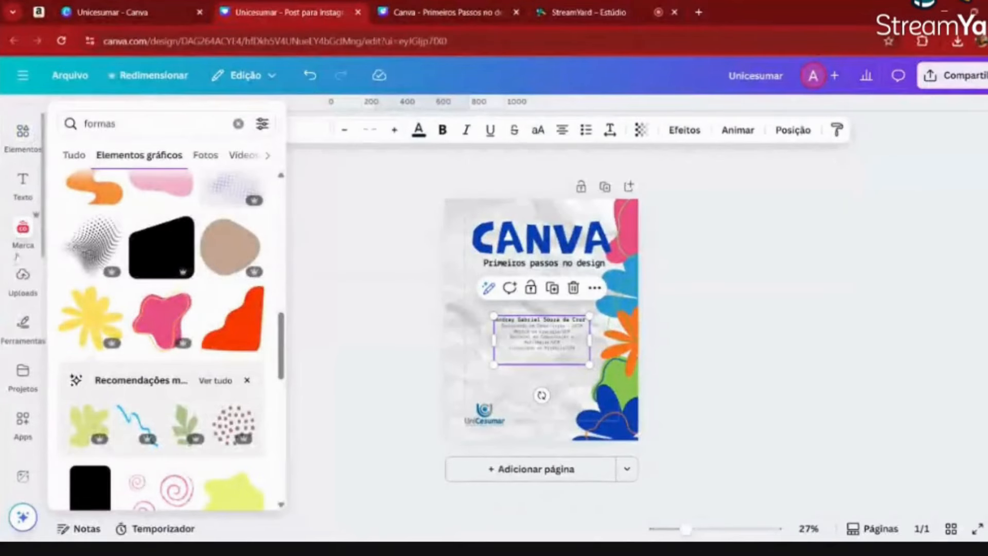
pyautogui.moveTo(14, 283)
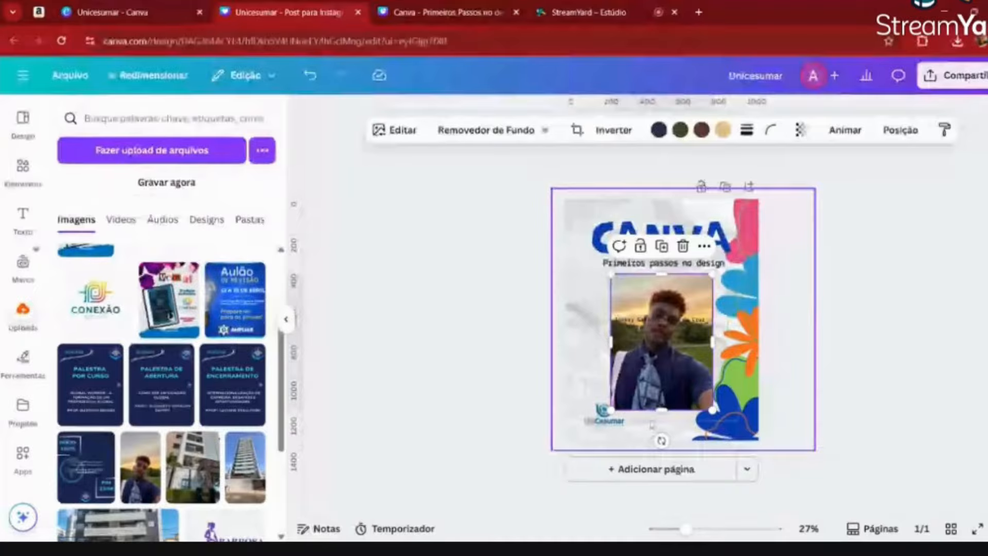
pyautogui.moveTo(662, 410); pyautogui.dragTo(662, 383)
pyautogui.moveTo(672, 347); pyautogui.dragTo(627, 362)
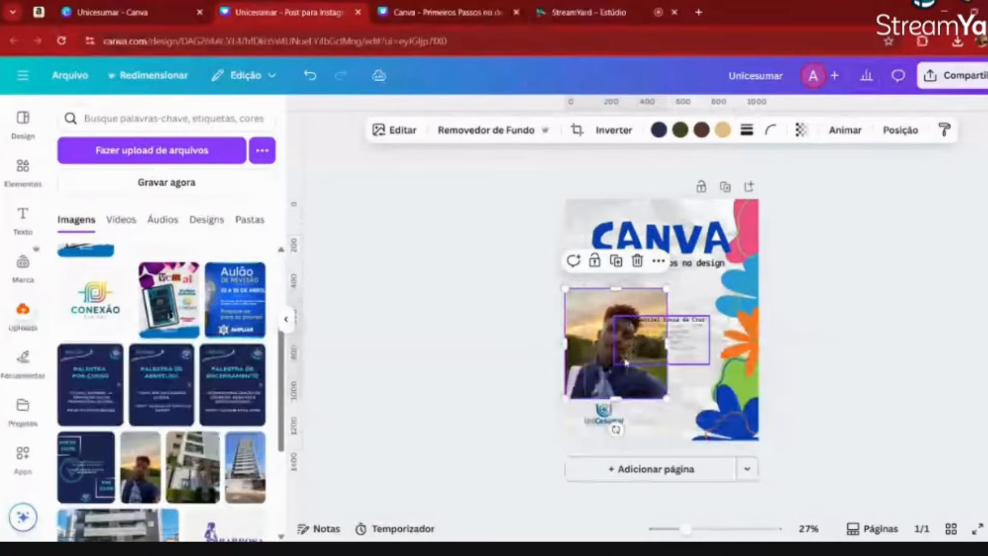
pyautogui.moveTo(627, 363); pyautogui.dragTo(646, 372)
pyautogui.moveTo(636, 298); pyautogui.dragTo(640, 241)
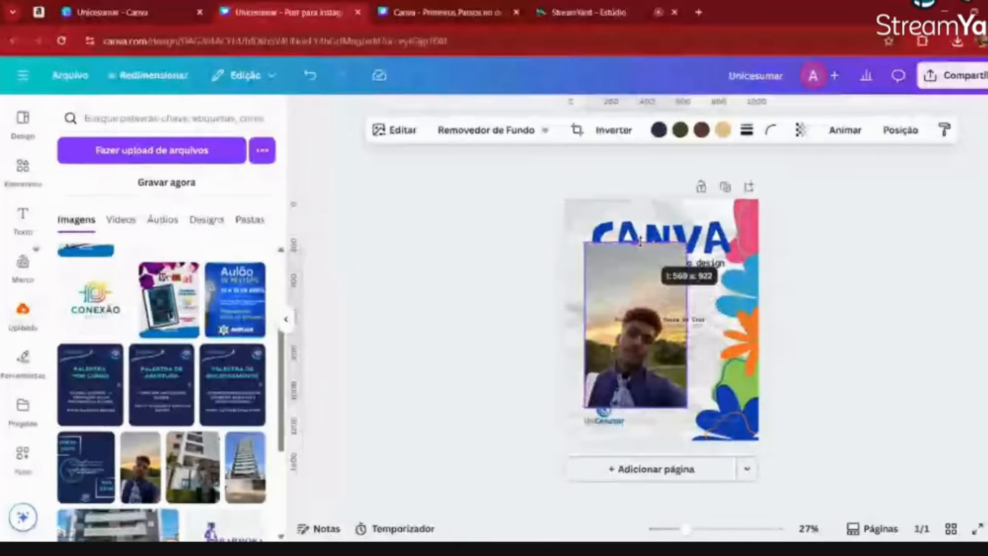
# - Check the photo in the reference design and browse the frame categories, including Formas básicas, for a suitable photo frame
pyautogui.hotkey('ctrl', 'Tab')
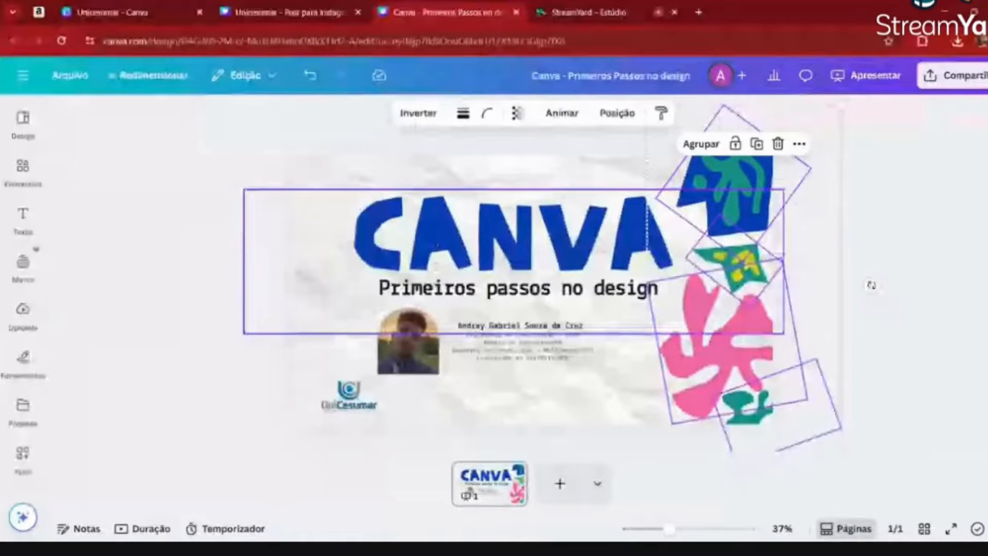
pyautogui.hotkey('ctrl', 'shift', 'Tab')
pyautogui.click(21, 170)
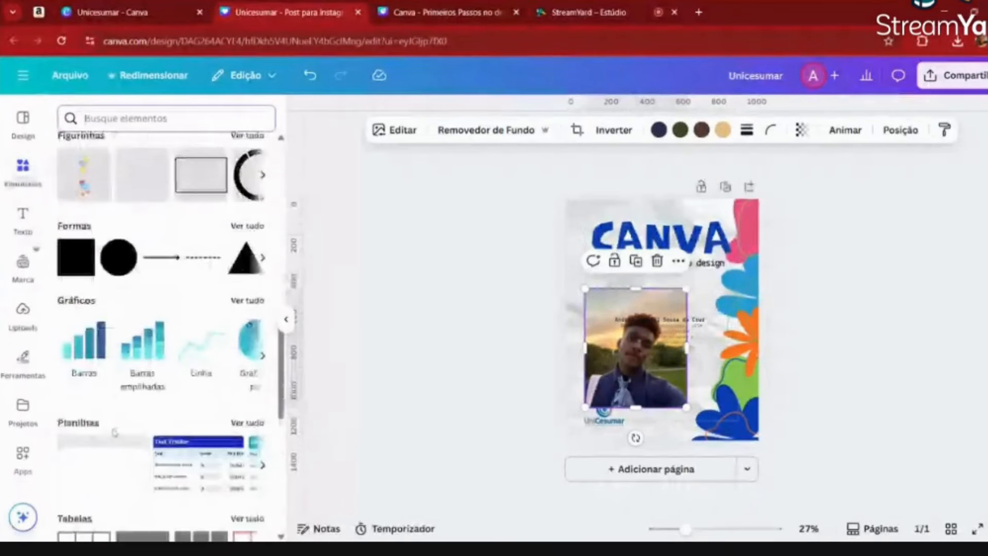
pyautogui.scroll(-15, 140, 418)
pyautogui.scroll(3, 141, 418)
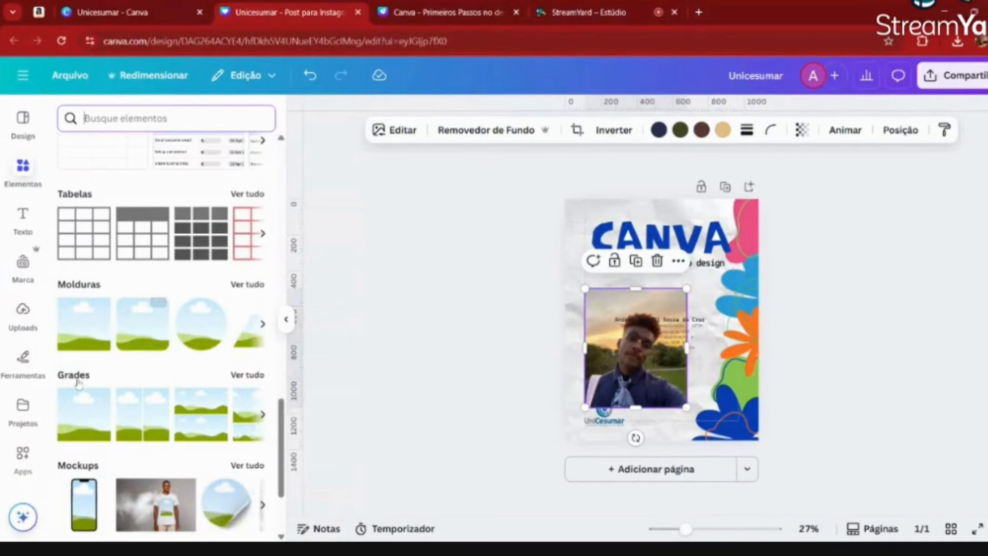
pyautogui.click(247, 284)
pyautogui.click(247, 176)
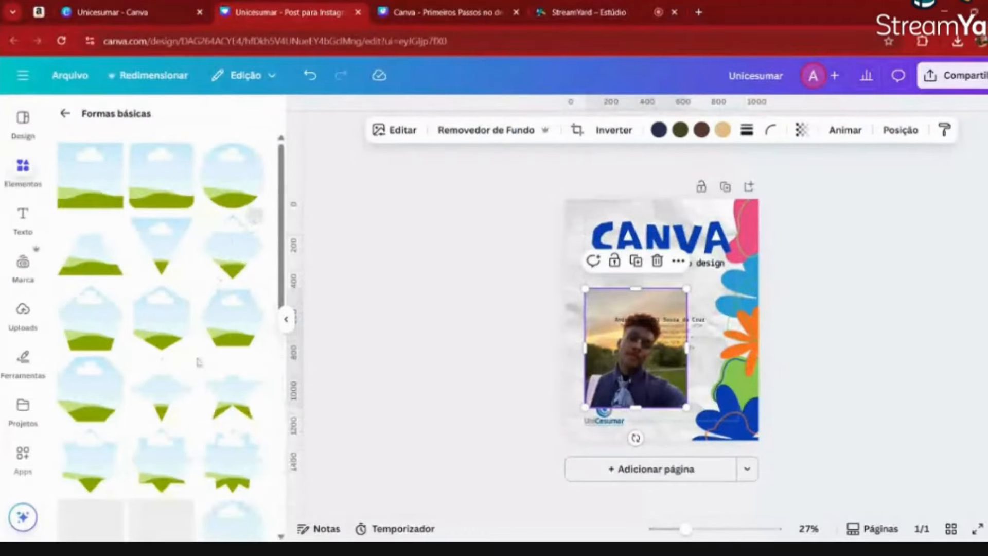
pyautogui.click(65, 113)
pyautogui.scroll(-6, 172, 308)
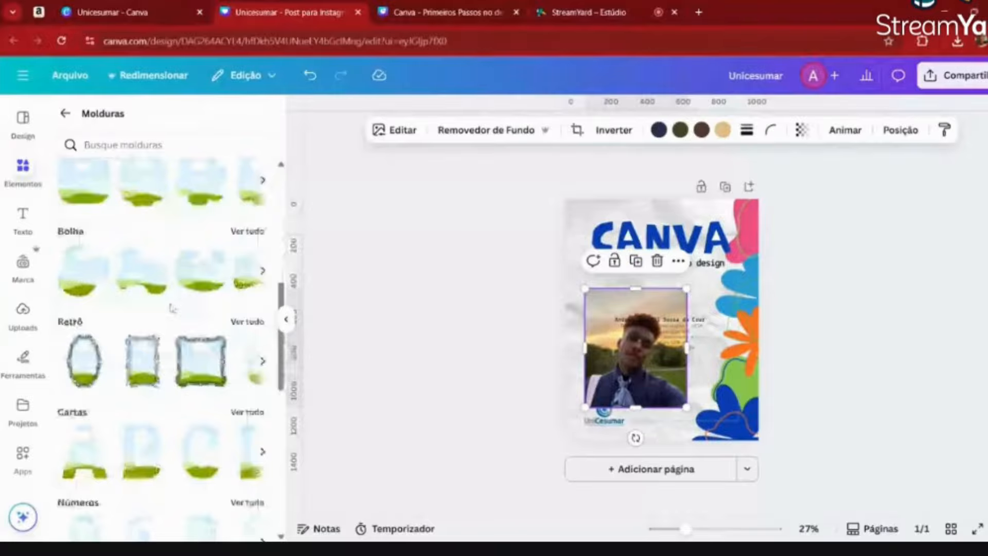
pyautogui.scroll(3, 172, 308)
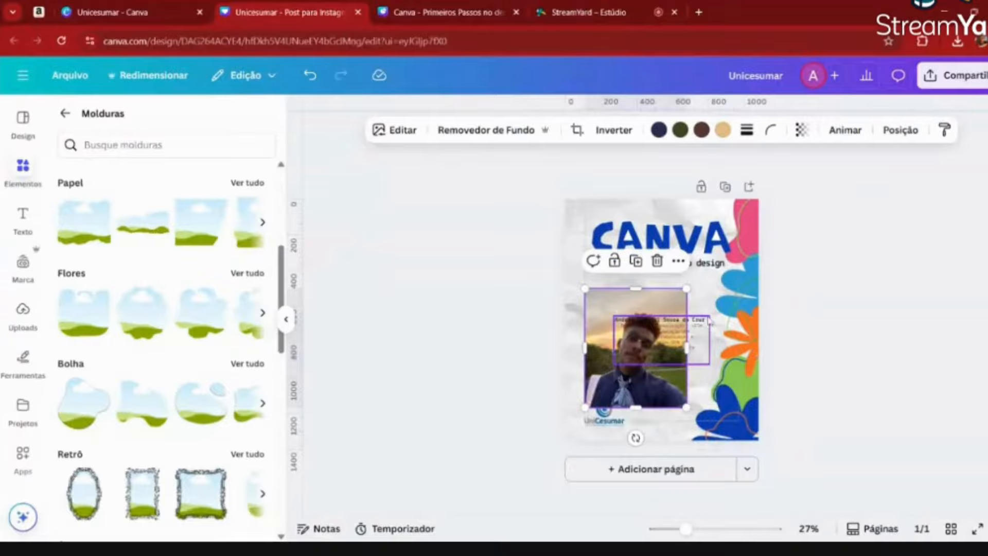
# - Place a tall organic frame from the Bolha collection over the portrait photo and fill it with that photo
pyautogui.click(247, 364)
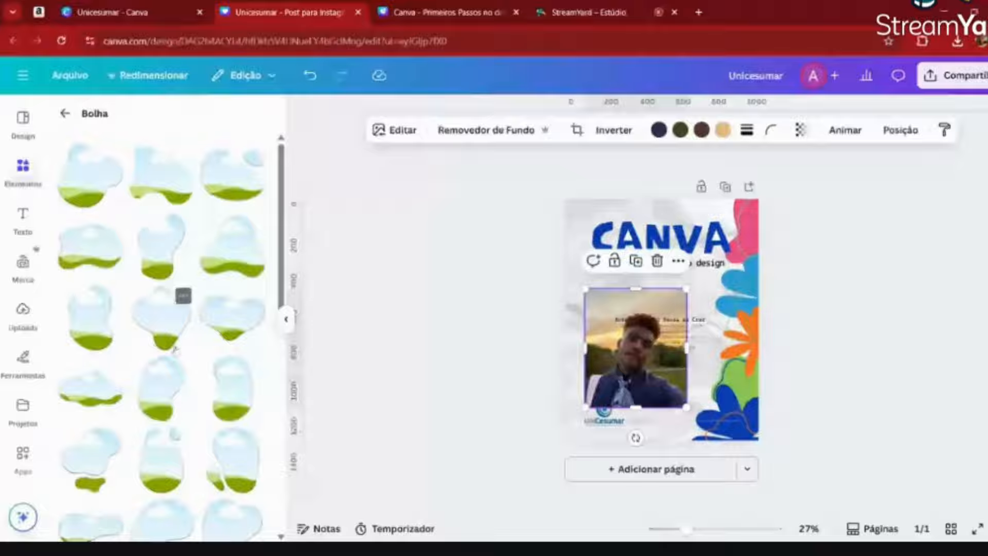
pyautogui.scroll(-5, 172, 335)
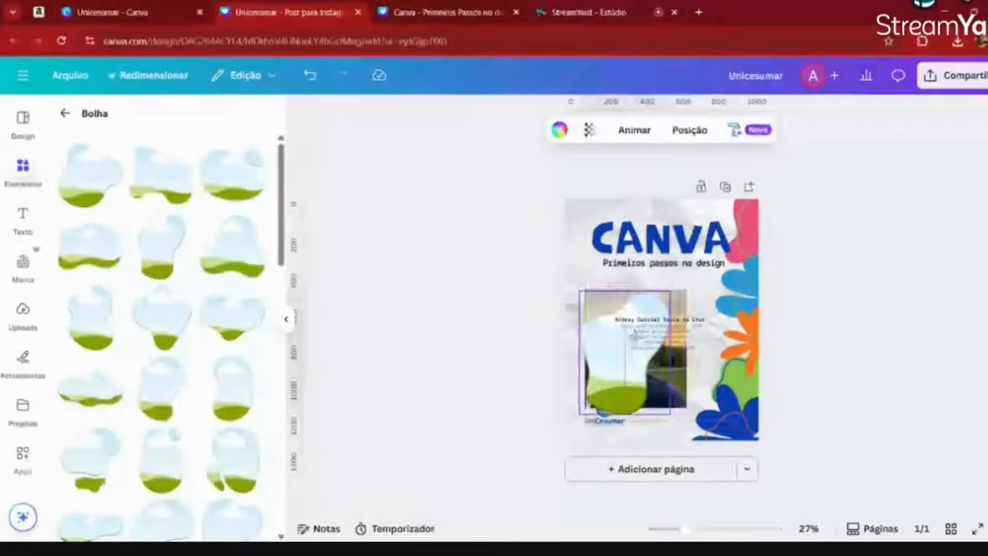
pyautogui.moveTo(631, 355); pyautogui.dragTo(625, 360)
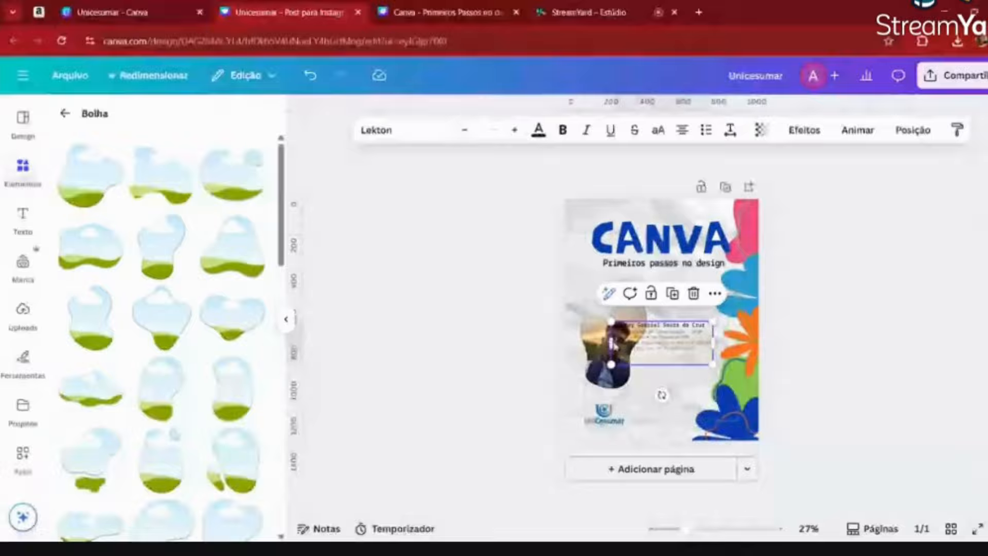
# - Adjust the portrait photo's crop inside the blob frame and check how it sits beside the presenter text
pyautogui.doubleClick(612, 342)
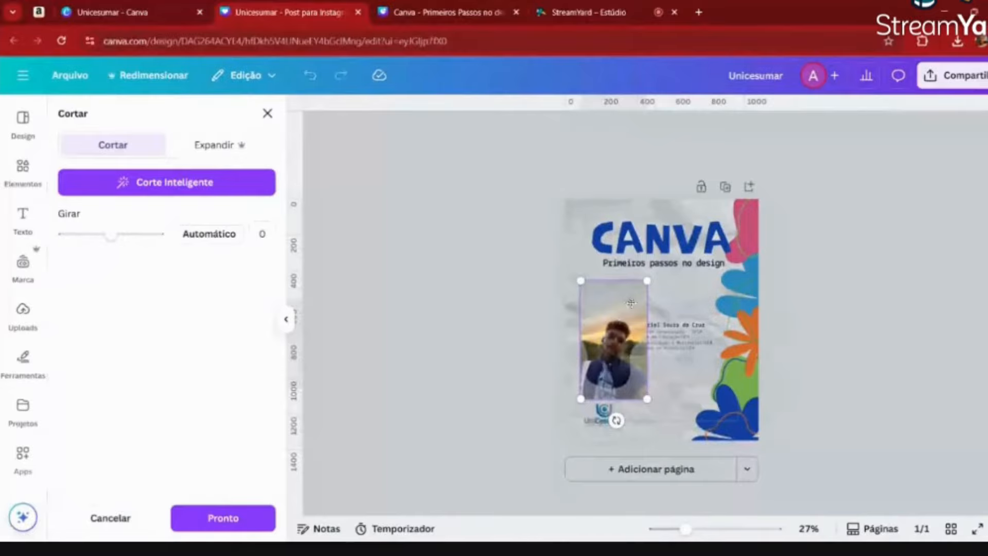
pyautogui.moveTo(647, 280); pyautogui.dragTo(658, 287)
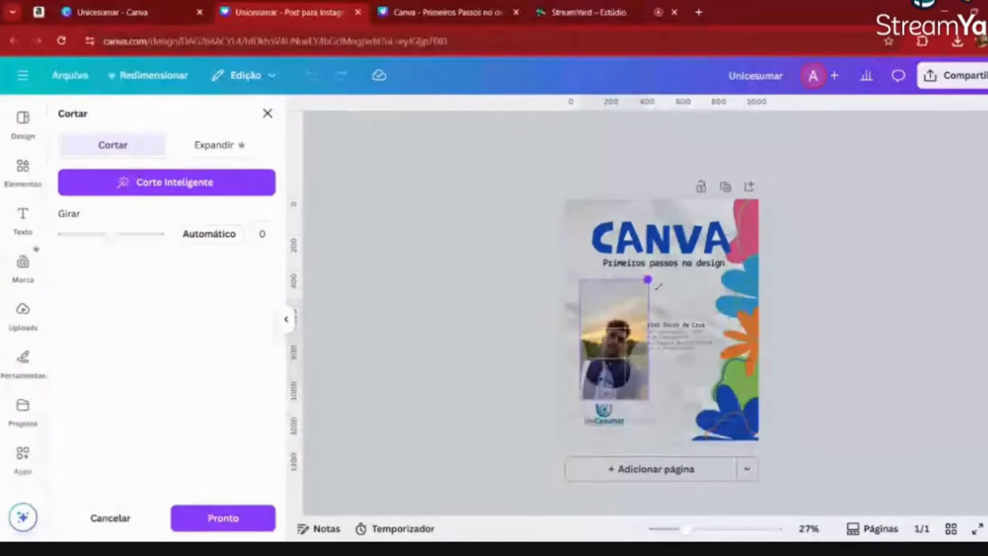
pyautogui.click(801, 335)
pyautogui.click(801, 335)
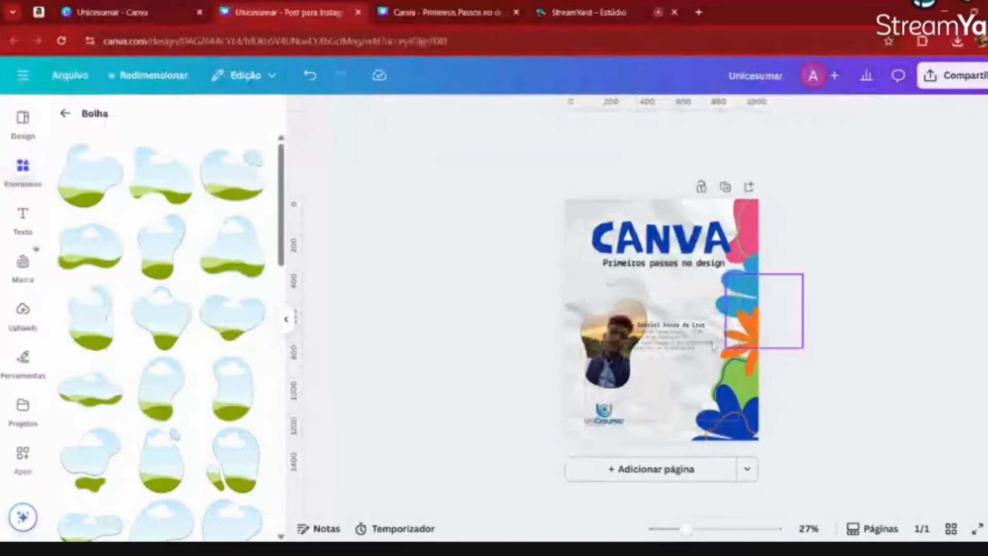
pyautogui.click(613, 339)
pyautogui.scroll(5, 570, 330)
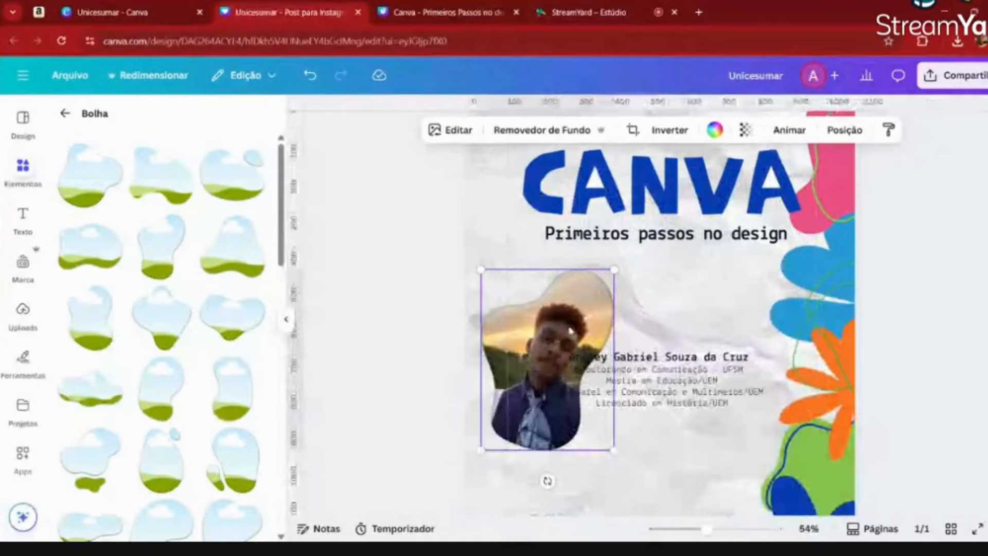
pyautogui.scroll(-3, 570, 330)
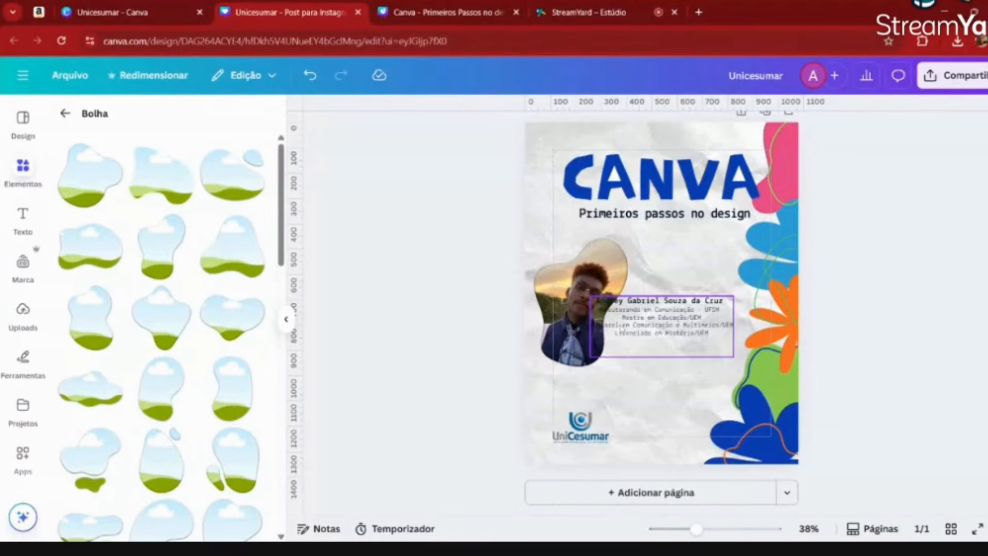
# - Move the presenter text beside the portrait photo and adjust its text box to about 534 wide
pyautogui.moveTo(622, 329); pyautogui.dragTo(640, 341)
pyautogui.moveTo(751, 337); pyautogui.dragTo(745, 341)
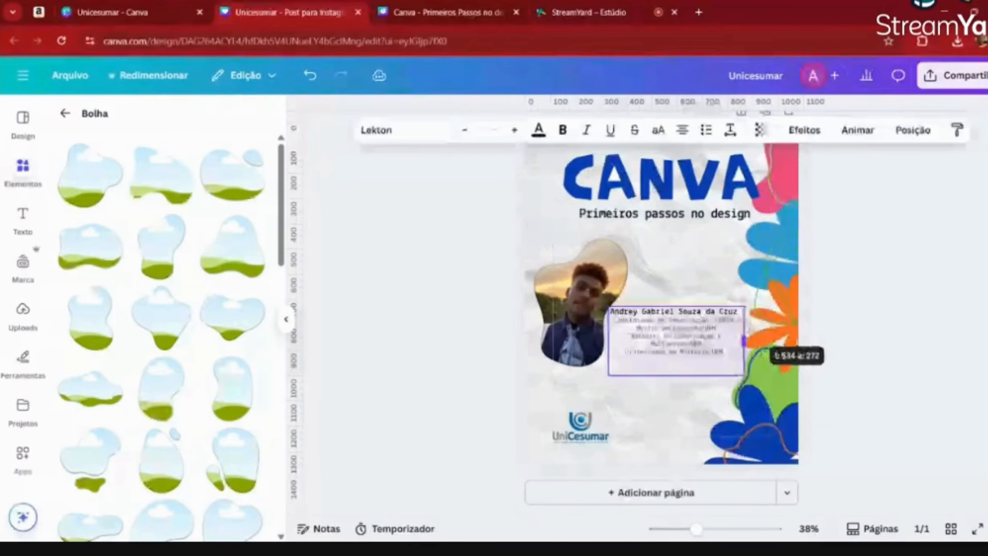
pyautogui.moveTo(744, 341); pyautogui.dragTo(739, 354)
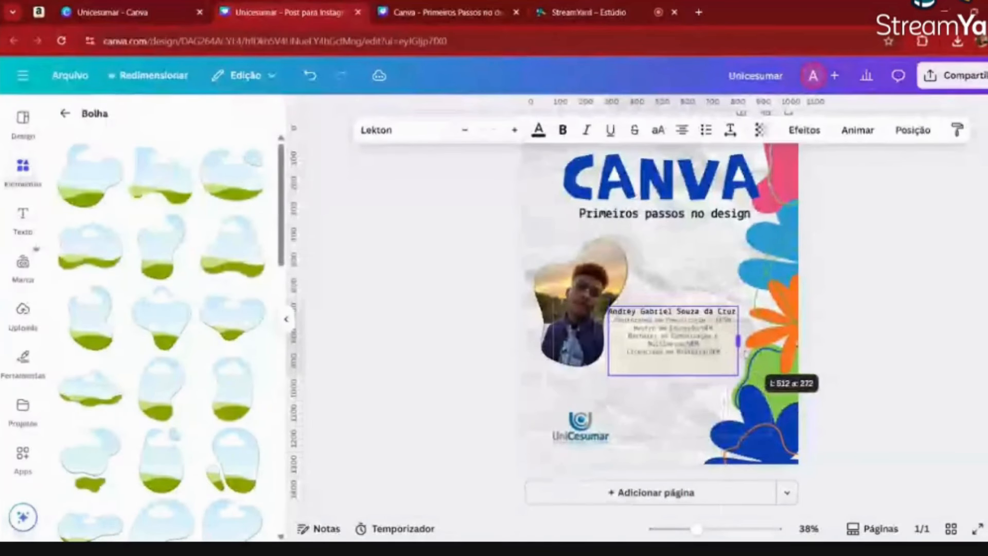
pyautogui.moveTo(744, 353); pyautogui.dragTo(750, 354)
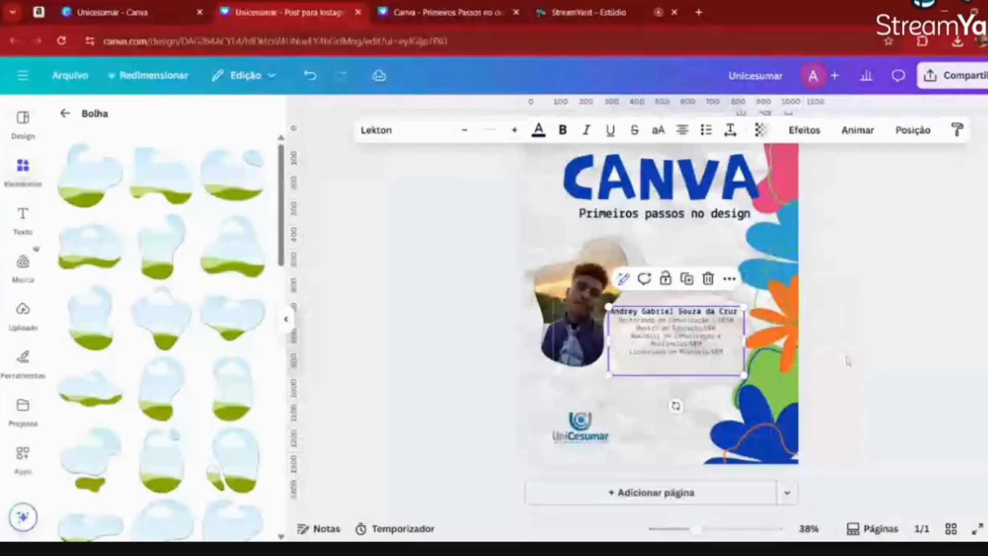
# - Left-align the presenter text and enlarge all of its text by three font-size increments
pyautogui.click(682, 130)
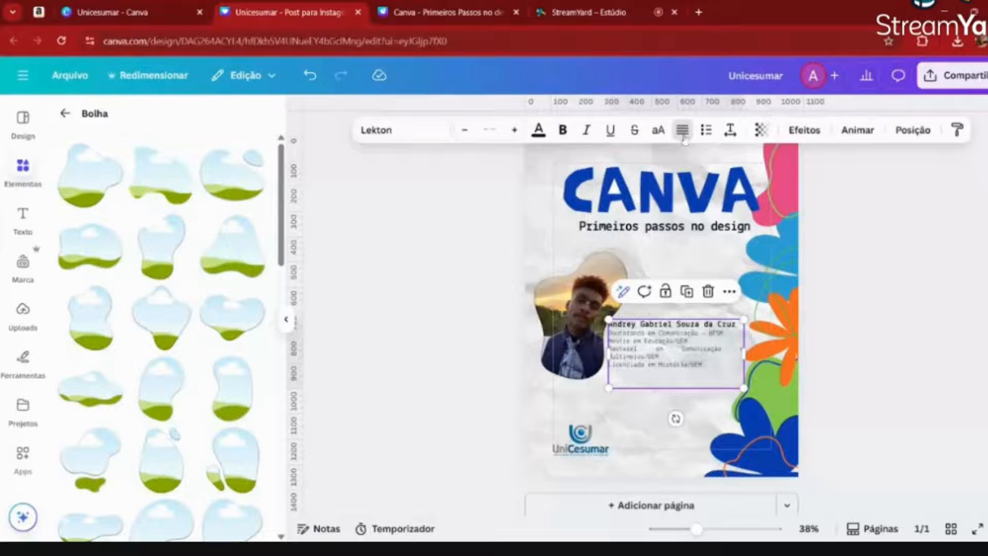
pyautogui.doubleClick(669, 328)
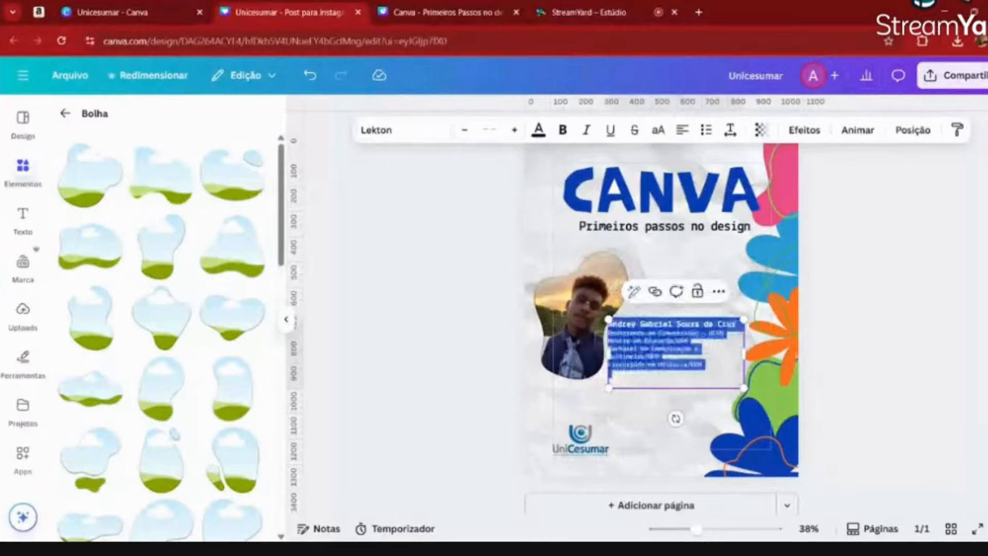
pyautogui.click(703, 334)
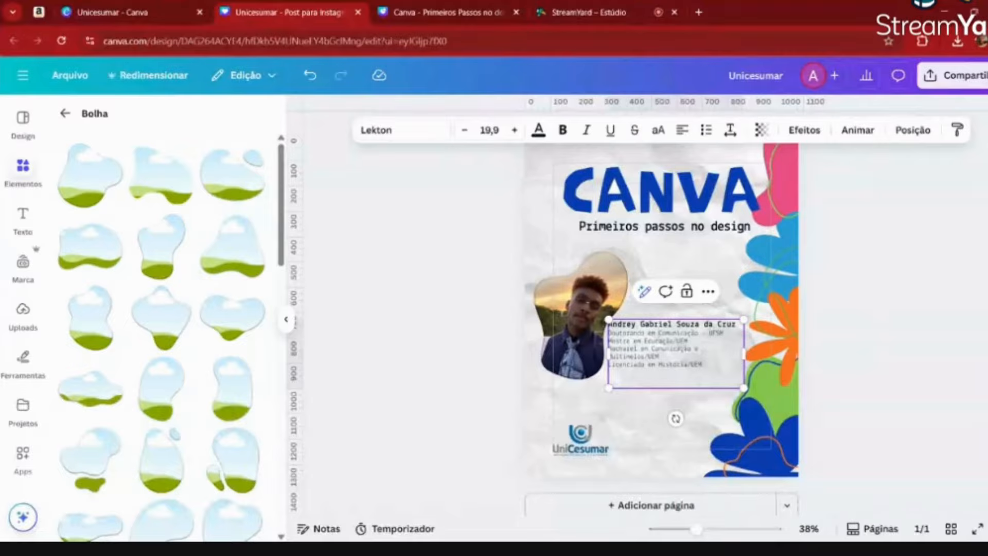
pyautogui.hotkey('ctrl', 'a')
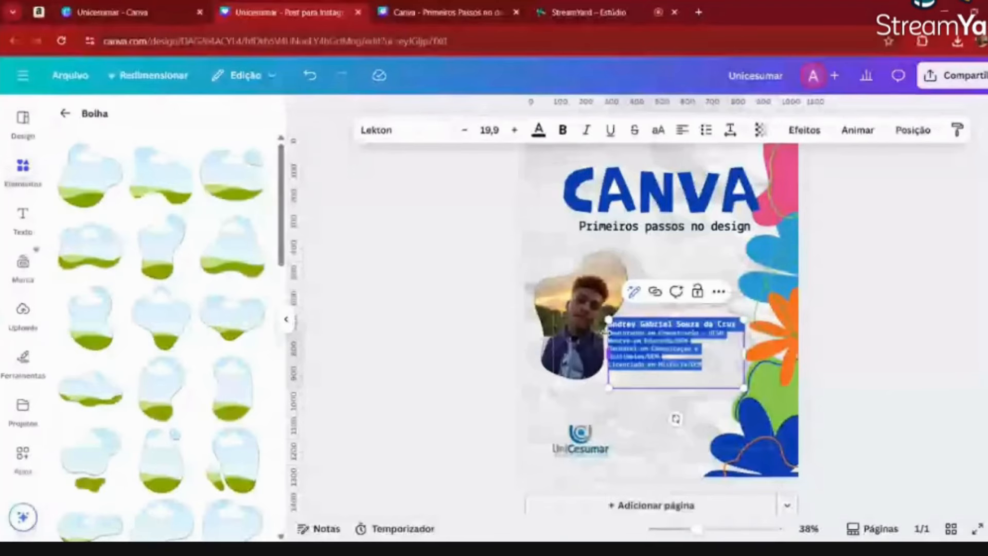
pyautogui.click(514, 130)
pyautogui.click(514, 130)
pyautogui.click(514, 130)
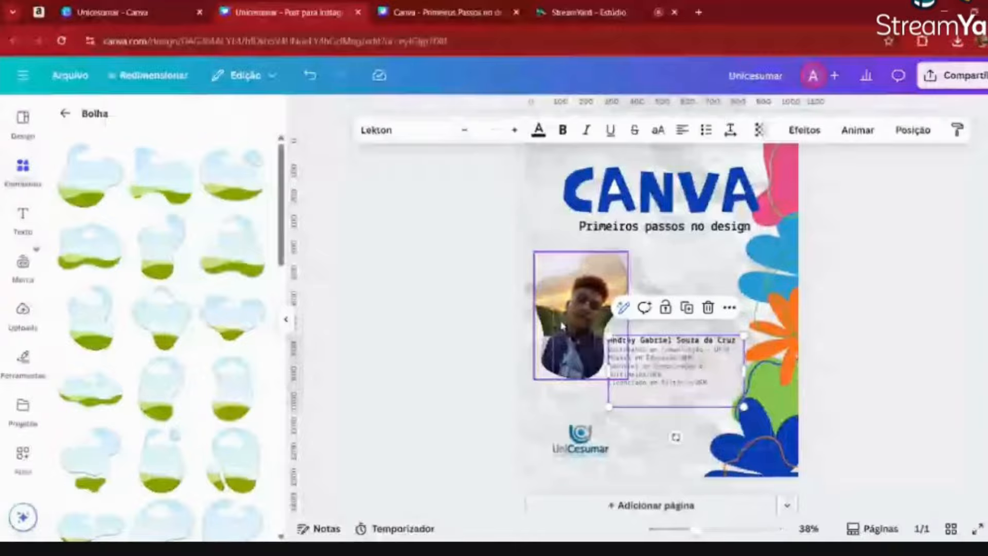
# - Check the reference design, then move the framed portrait photo slightly down so it sits level with the presenter text
pyautogui.scroll(-1, 690, 315)
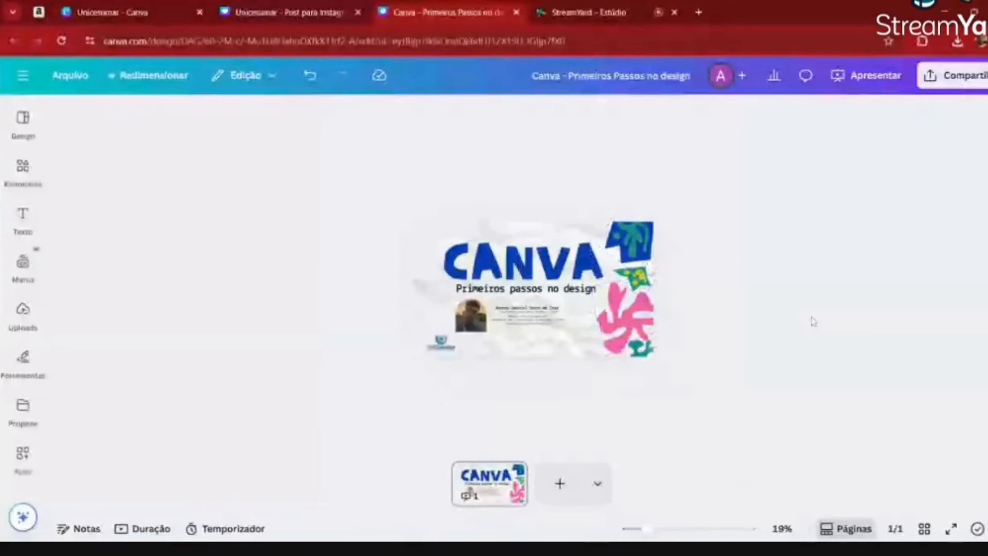
pyautogui.click(324, 4)
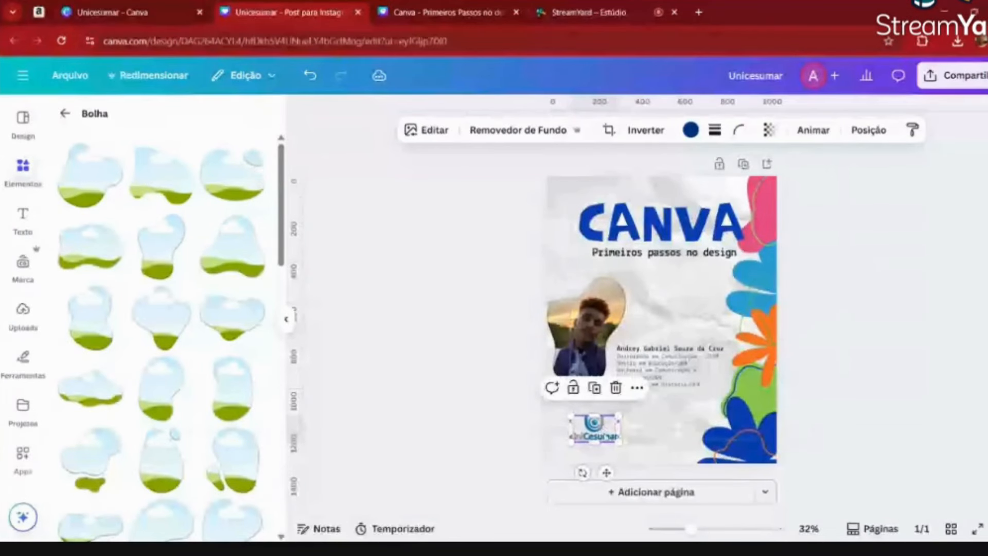
pyautogui.moveTo(588, 331); pyautogui.dragTo(587, 341)
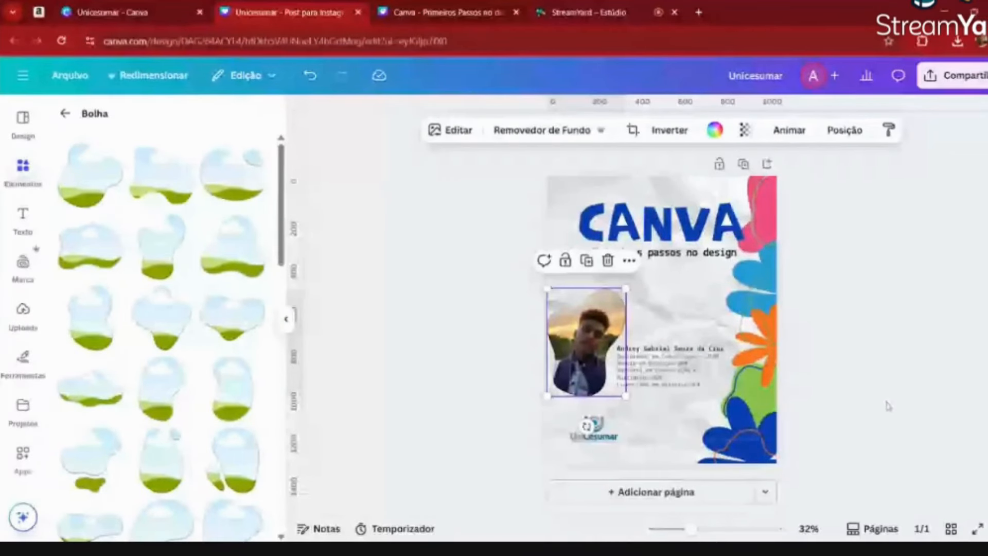
pyautogui.click(888, 406)
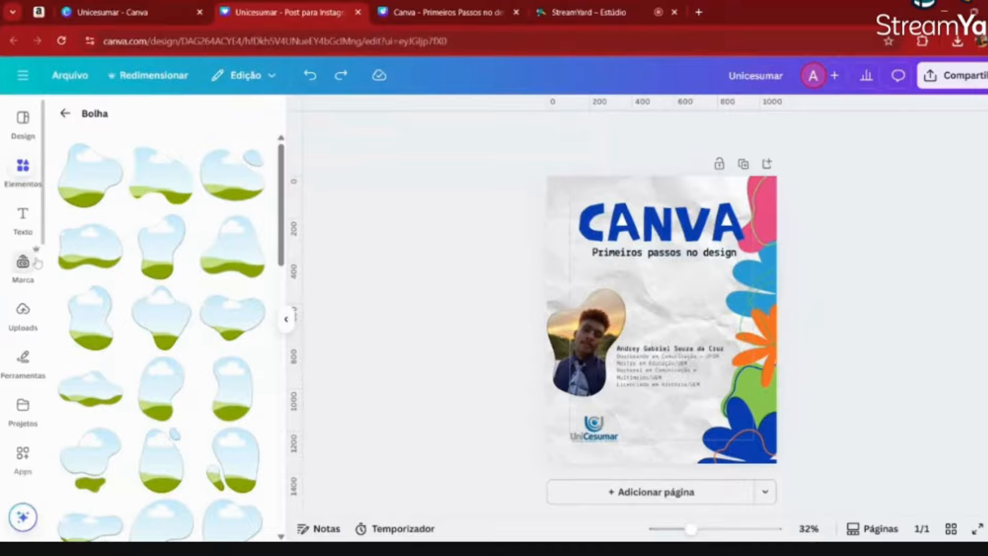
# - Duplicate the presenter text box above the original and clear all the text in the copy
pyautogui.rightClick(685, 372)
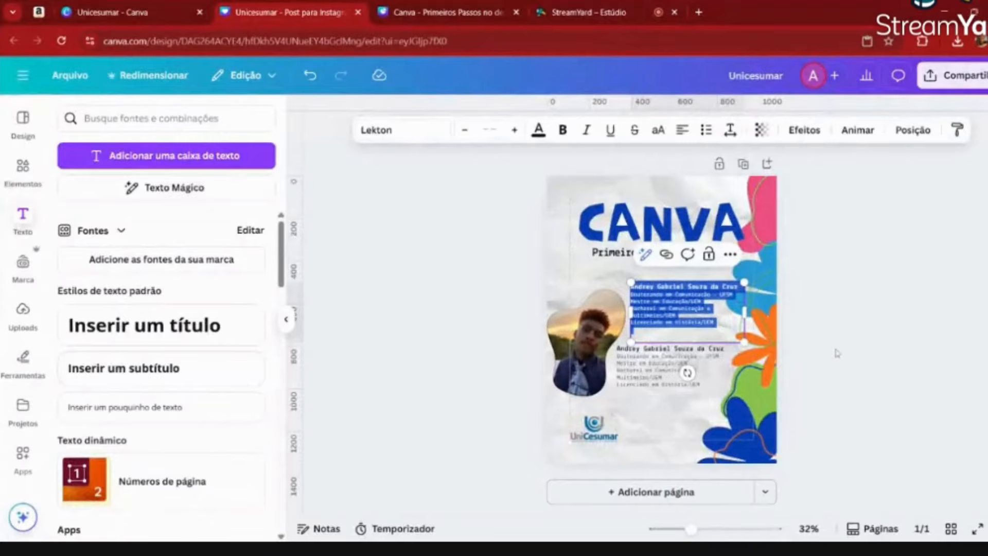
pyautogui.click(837, 353)
pyautogui.click(690, 330)
pyautogui.click(690, 330)
pyautogui.doubleClick(690, 330)
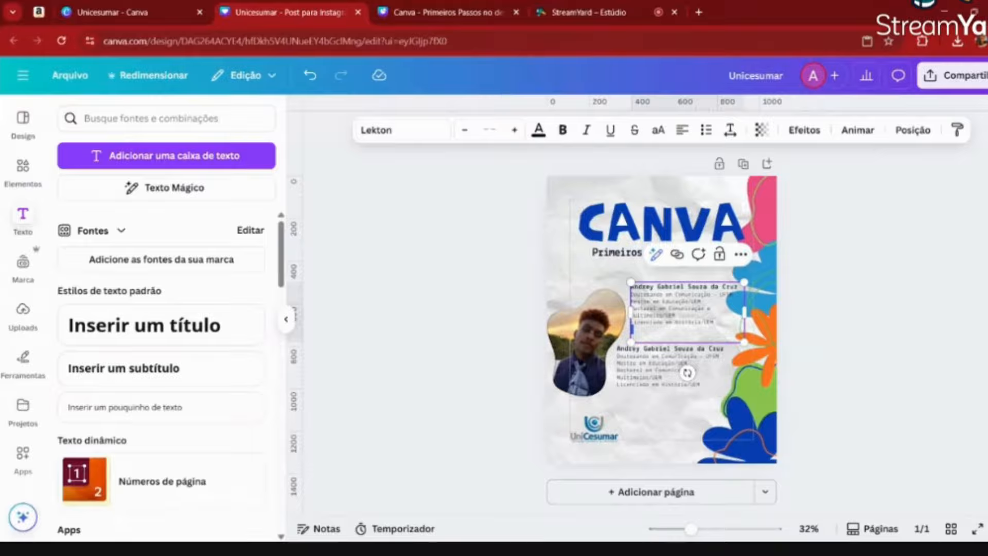
pyautogui.press('BackSpace')
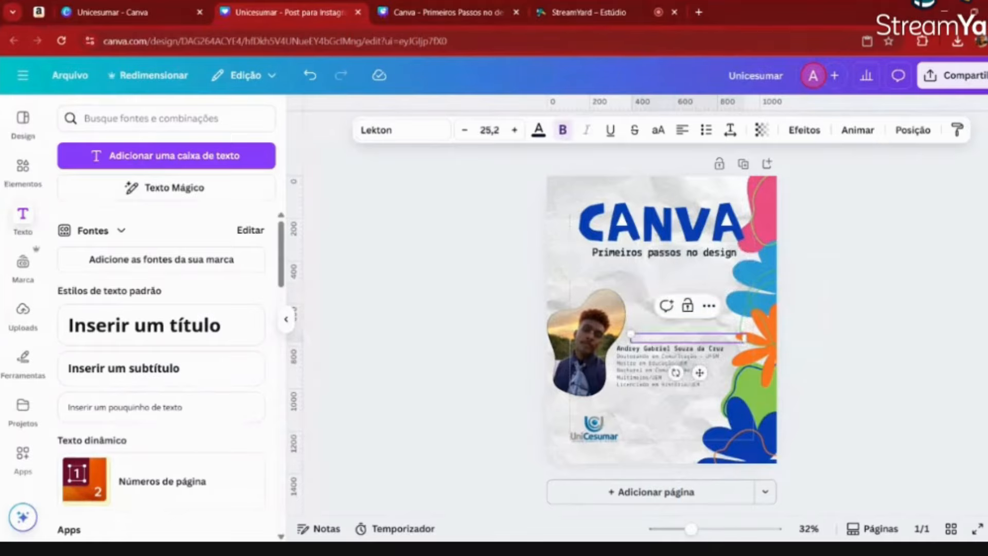
# - Enter "Oficina de criação básica de desing na plataforma Canva" in the emptied text box
pyautogui.write('Ofi')
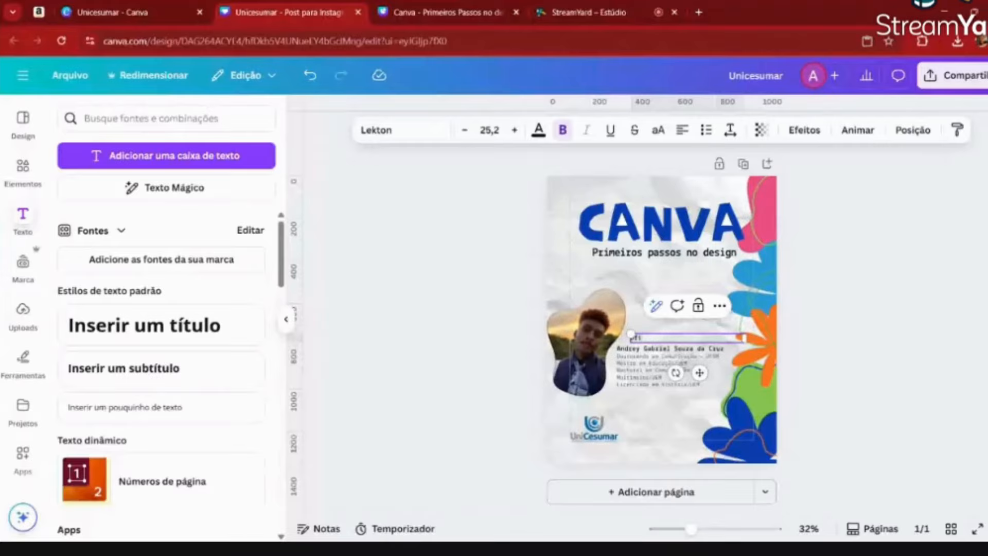
pyautogui.write('cina de criação ba')
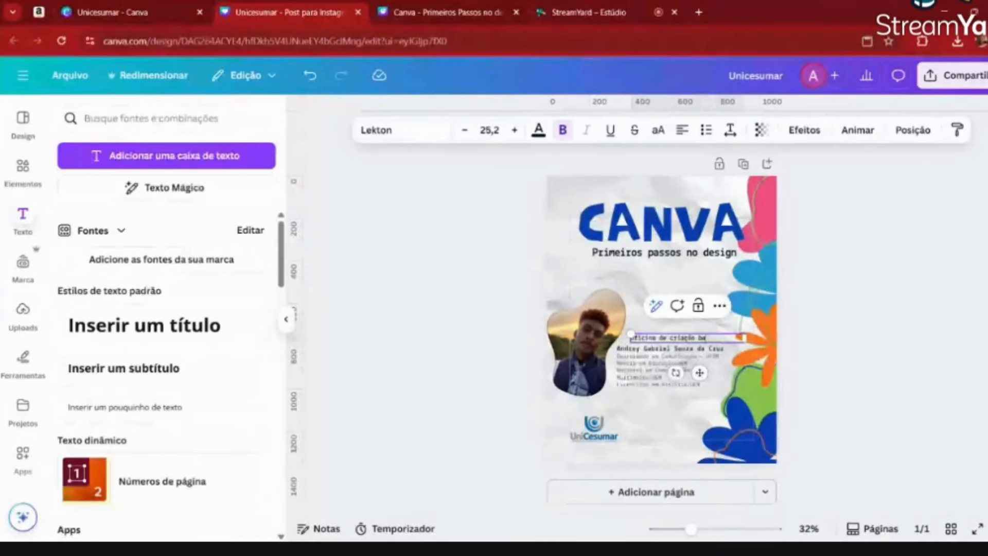
pyautogui.press('BackSpace')
pyautogui.write('ásica de desi')
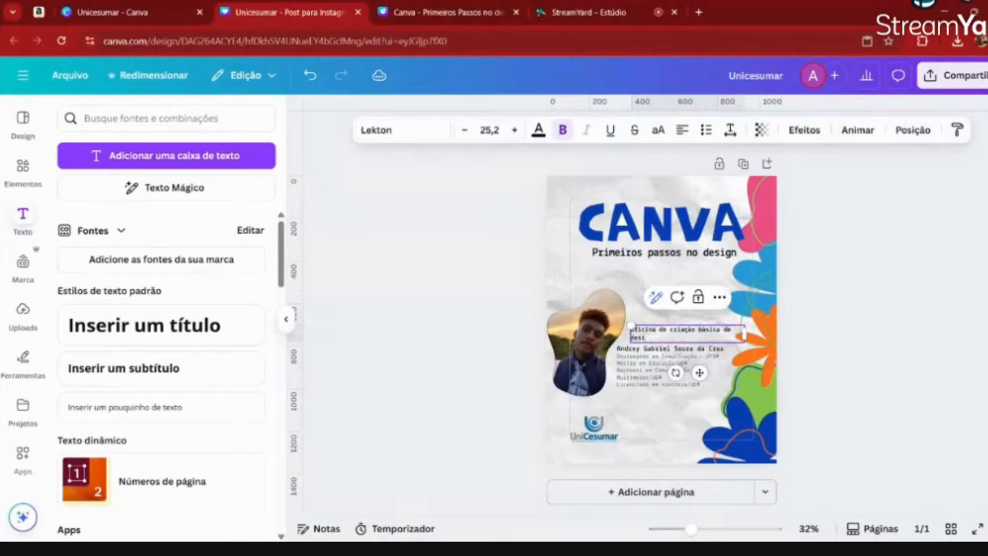
pyautogui.write('ng na plata')
pyautogui.write('forma Canva')
# - Center the workshop description text and position it just below the subtitle "Primeiros passos no design"
pyautogui.moveTo(700, 372); pyautogui.dragTo(673, 313)
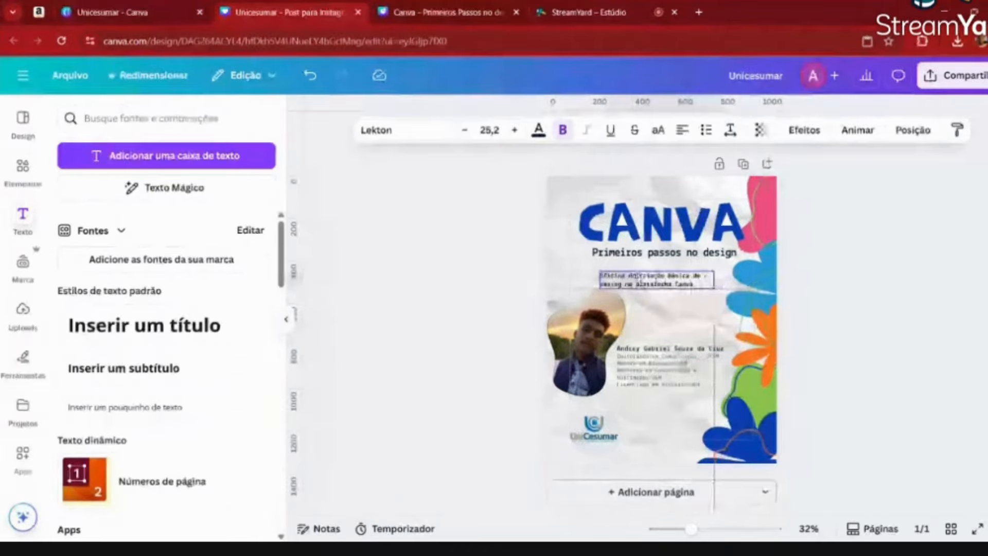
pyautogui.click(684, 135)
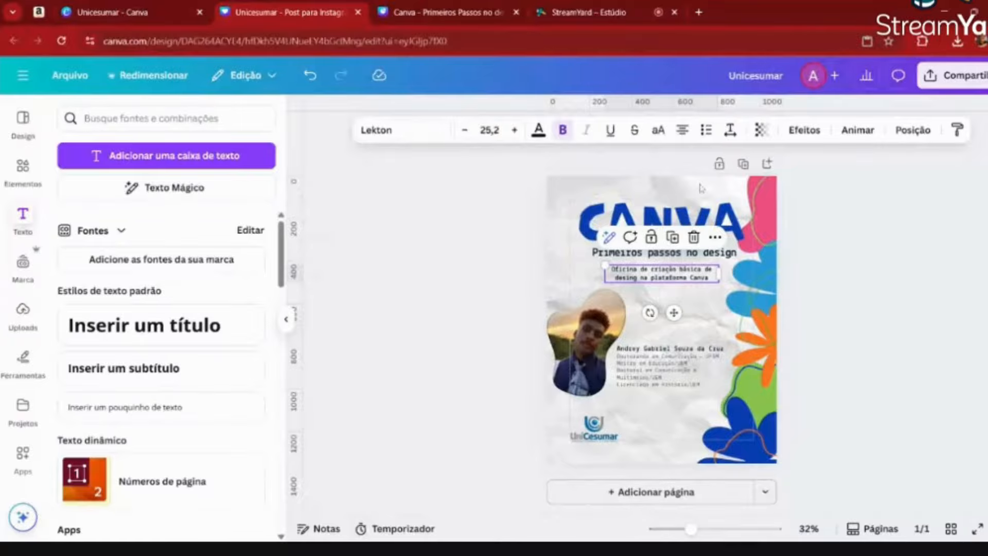
pyautogui.click(871, 251)
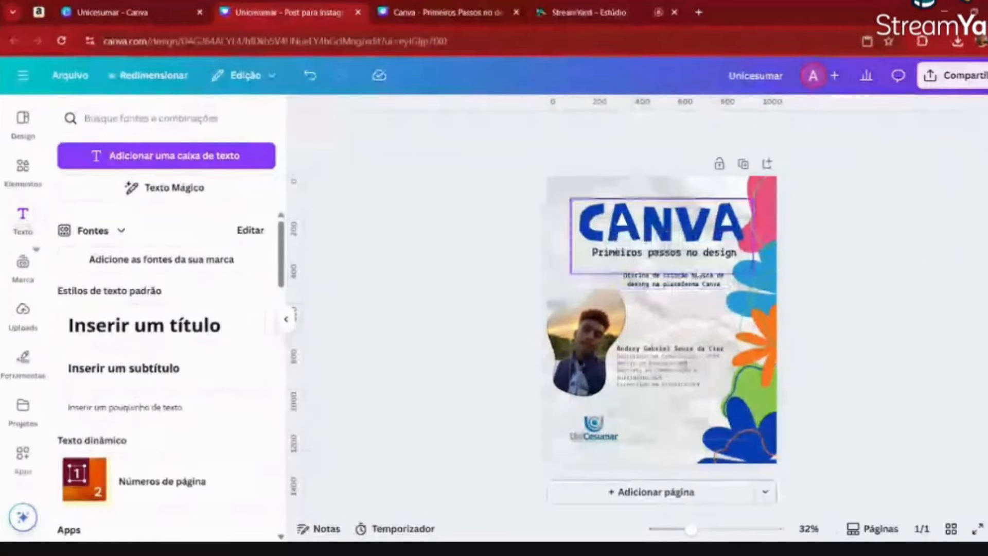
pyautogui.moveTo(664, 272); pyautogui.dragTo(676, 274)
pyautogui.click(953, 261)
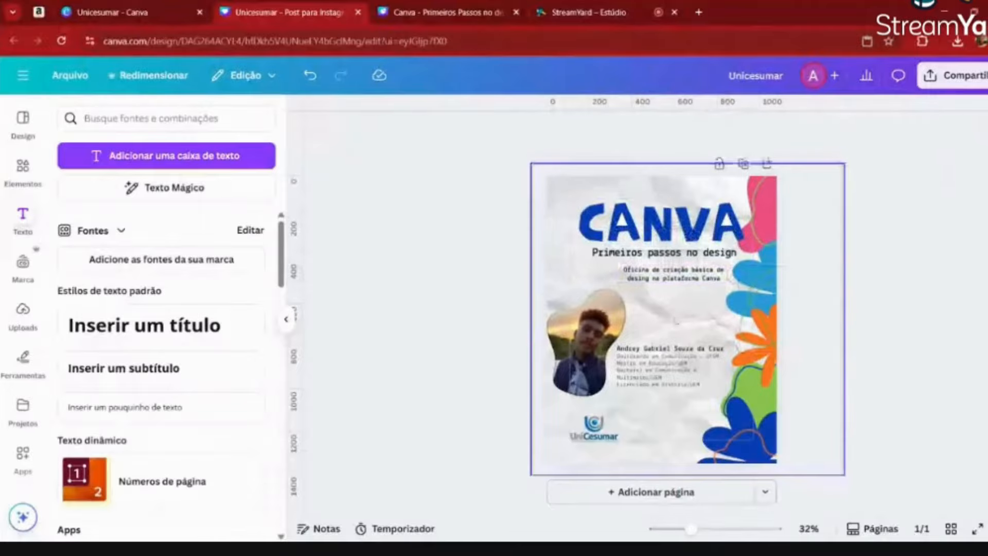
# - Add a "Ministrante:" label above the presenter's name and color it with the document's dark blue
pyautogui.click(641, 384)
pyautogui.moveTo(641, 384); pyautogui.dragTo(644, 385)
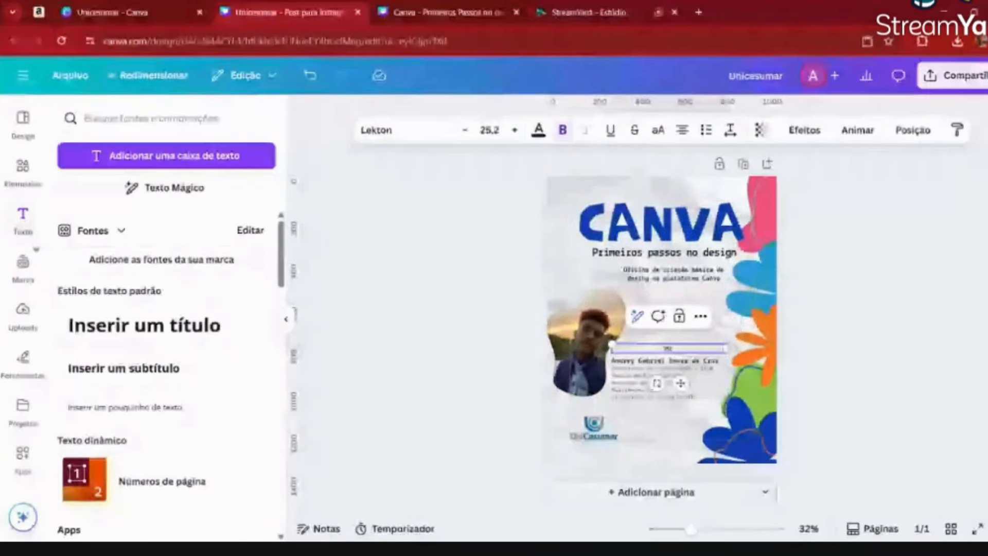
pyautogui.write('Ministrante:')
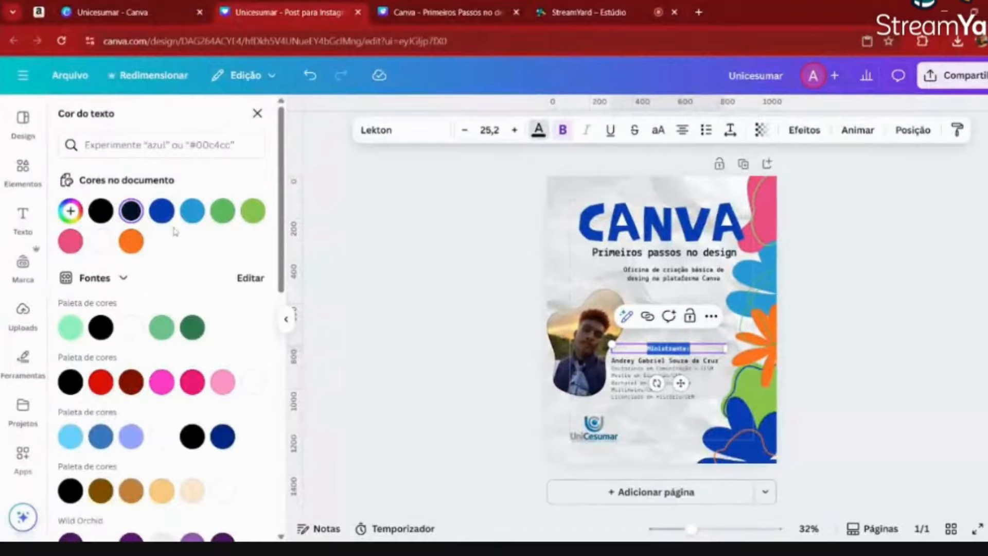
pyautogui.click(161, 210)
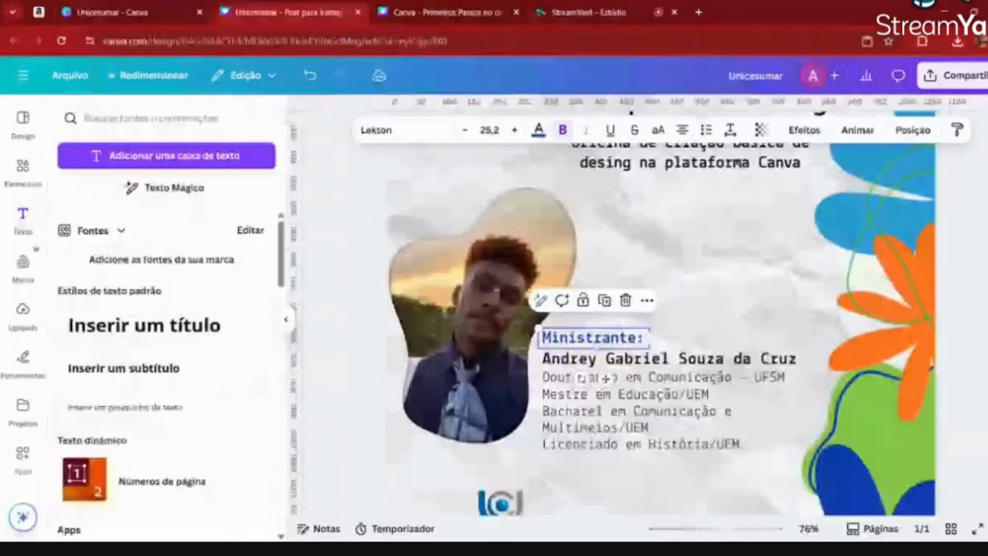
# - Insert the title "Prof. Me." before the presenter's name and slightly widen the presenter text box
pyautogui.scroll(-5, 607, 381)
pyautogui.scroll(5, 607, 381)
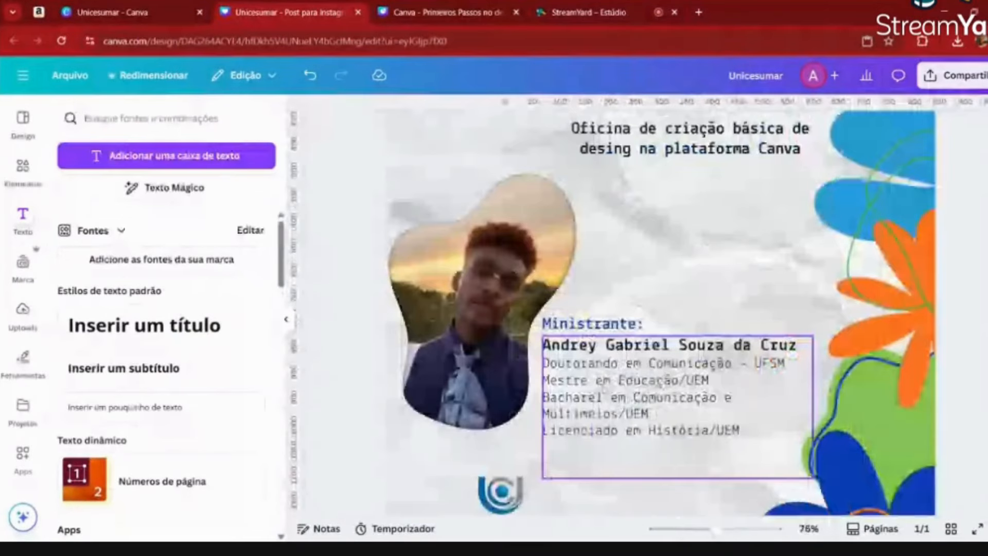
pyautogui.doubleClick(607, 386)
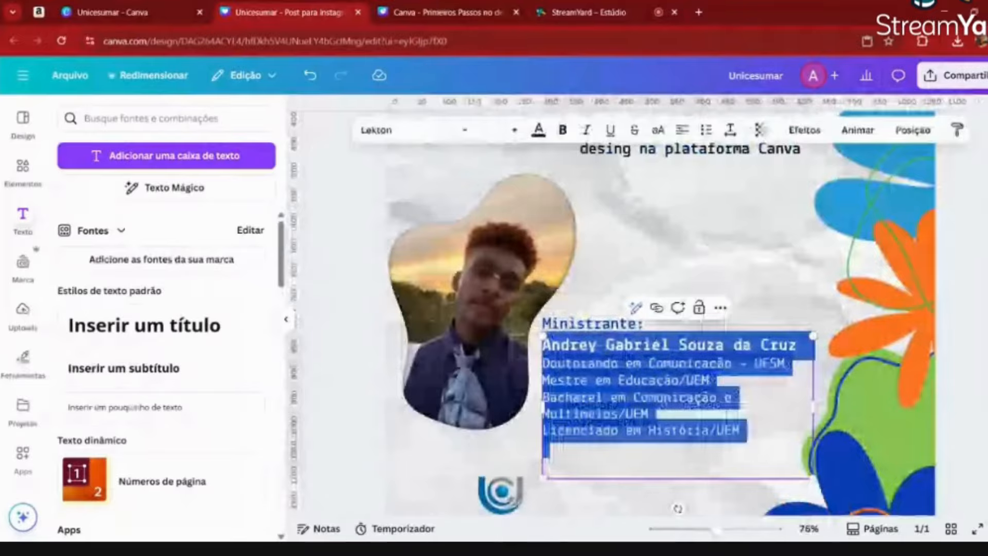
pyautogui.click(544, 344)
pyautogui.write('Pro')
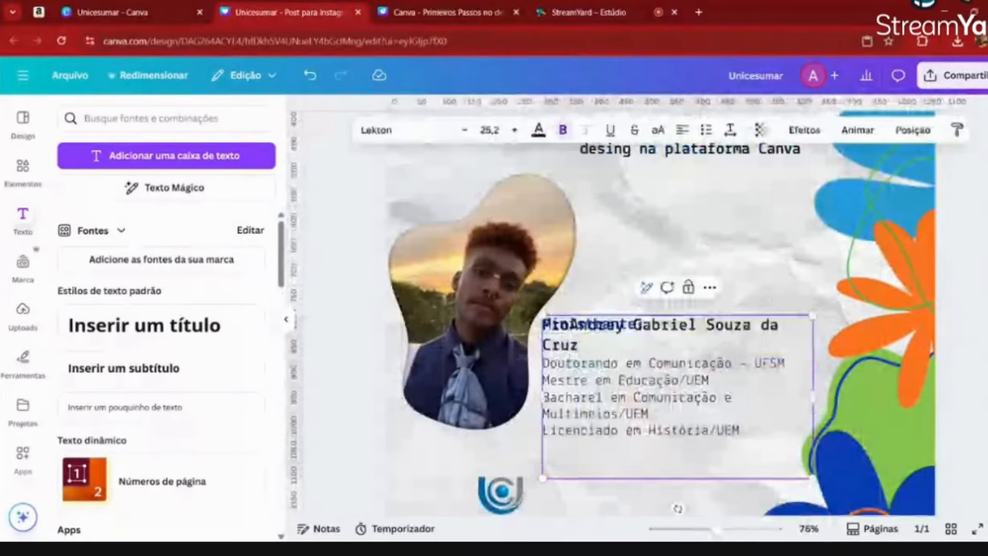
pyautogui.write('f. Me')
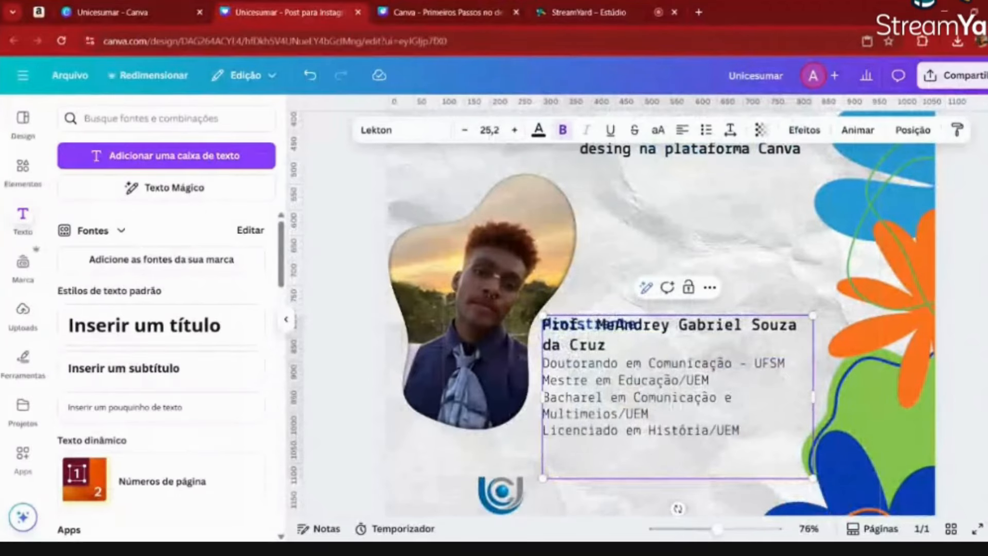
pyautogui.write('.')
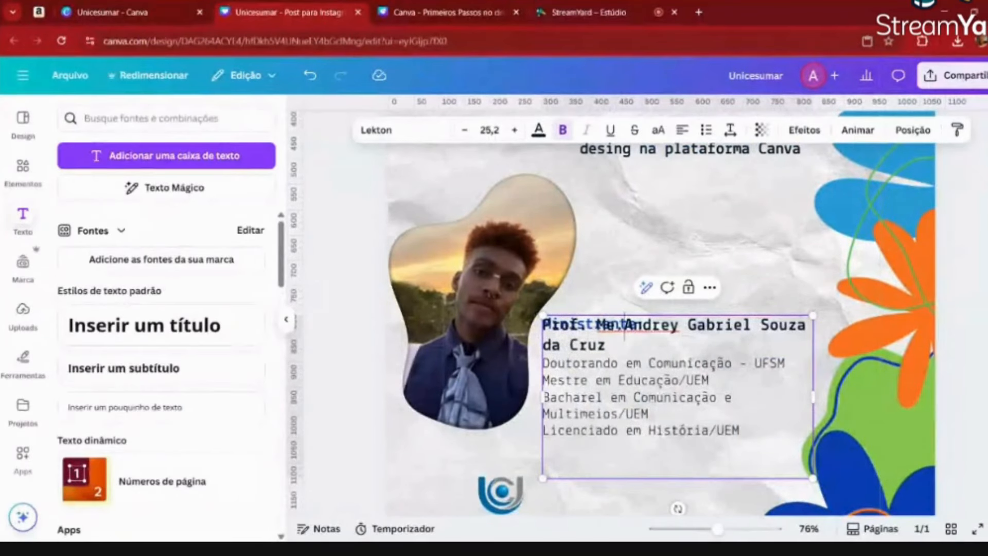
pyautogui.moveTo(813, 396); pyautogui.dragTo(821, 397)
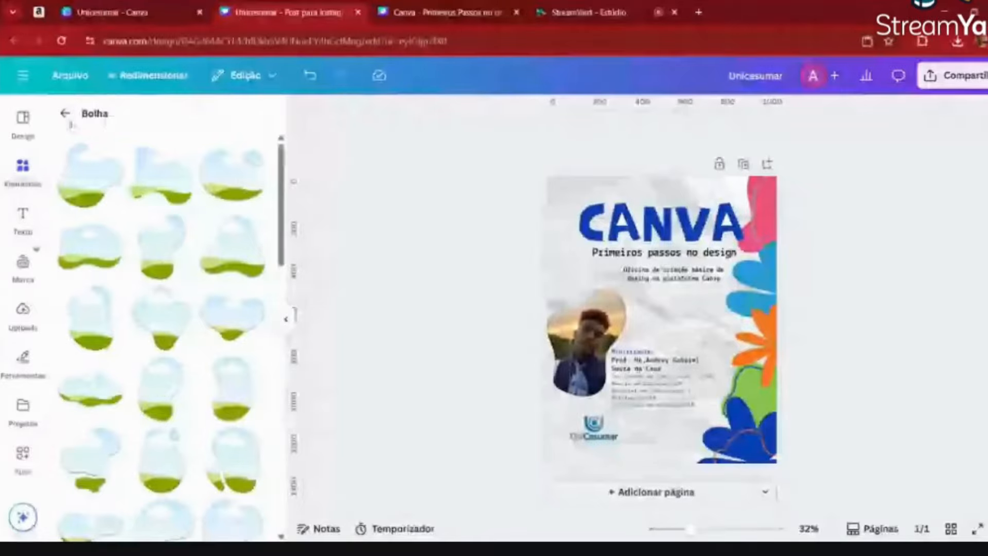
# - Search the elements for "horário", insert the yellow round clock icon, and place it small below the workshop description
pyautogui.click(65, 113)
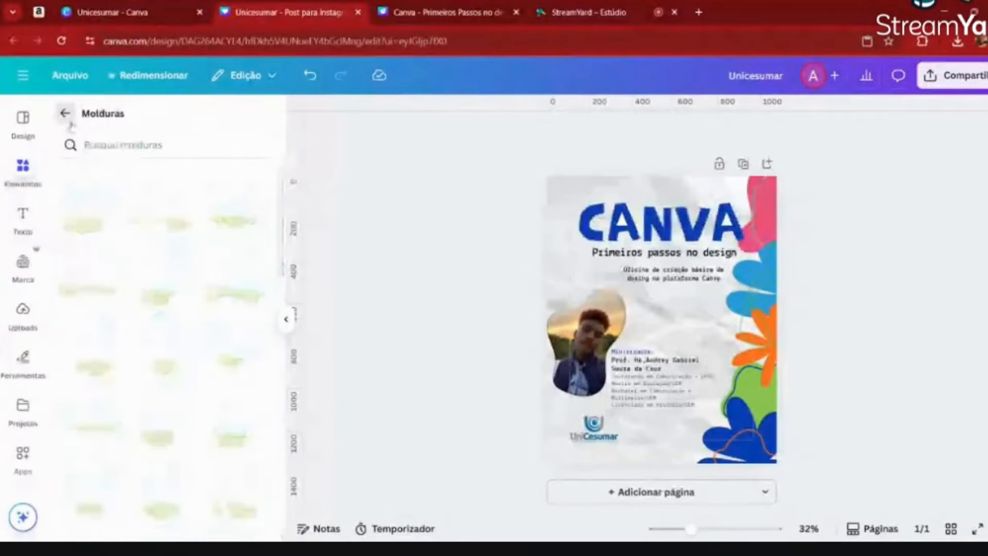
pyautogui.click(66, 114)
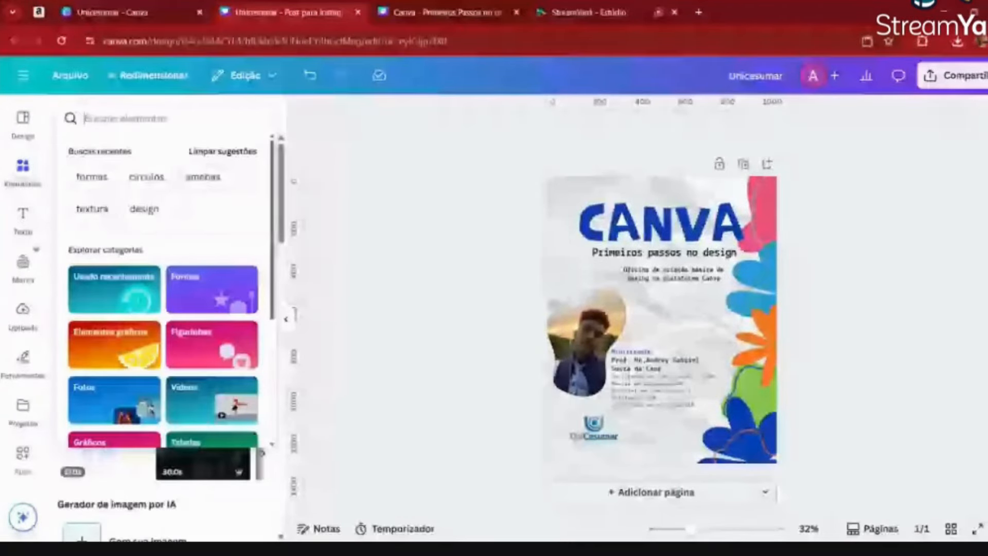
pyautogui.write('horário')
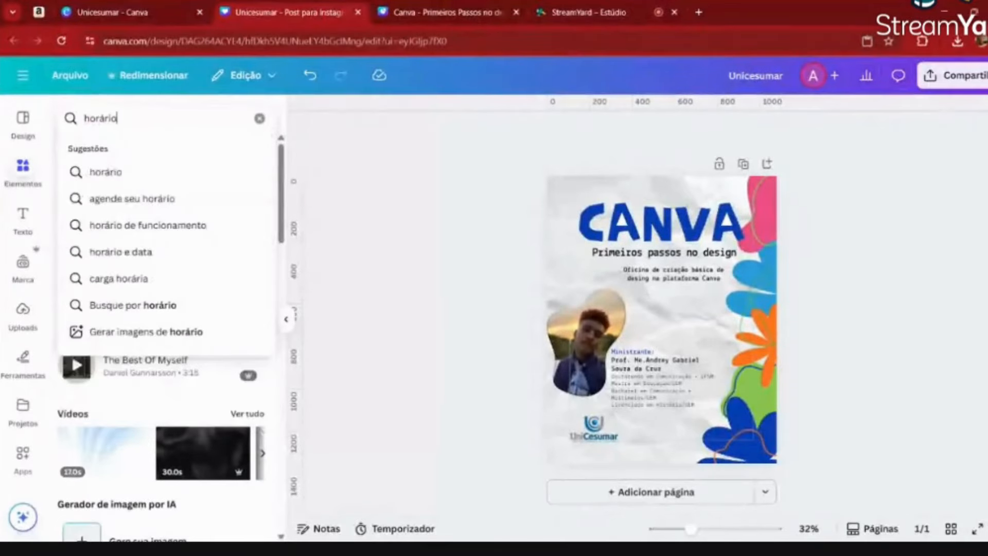
pyautogui.press('Return')
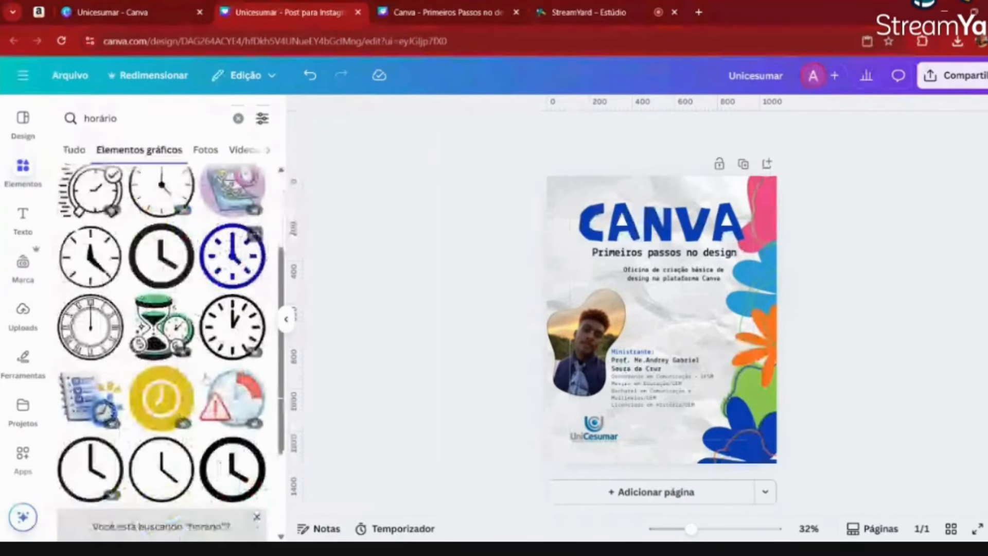
pyautogui.click(161, 398)
pyautogui.moveTo(734, 406); pyautogui.dragTo(641, 299)
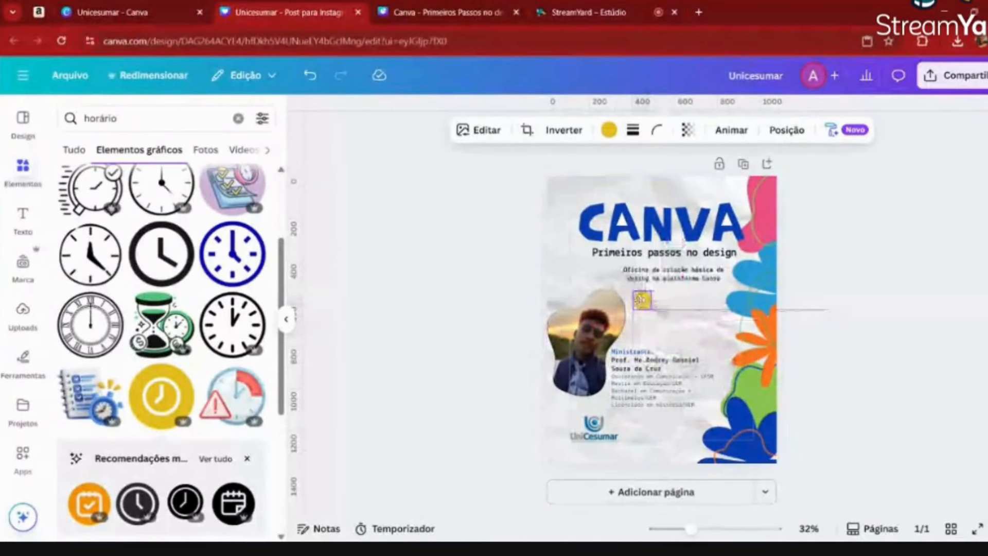
pyautogui.moveTo(641, 300); pyautogui.dragTo(641, 304)
# - Search for "data", insert the orange round calendar icon, shrink it to the clock icon's size and place it directly below the clock
pyautogui.scroll(-10, 172, 216)
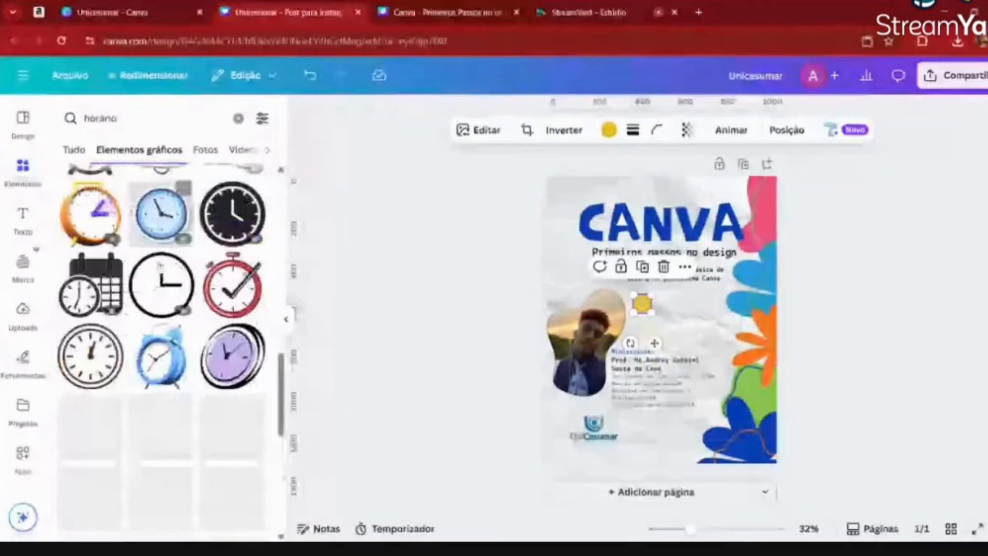
pyautogui.click(149, 118)
pyautogui.hotkey('ctrl', 'a')
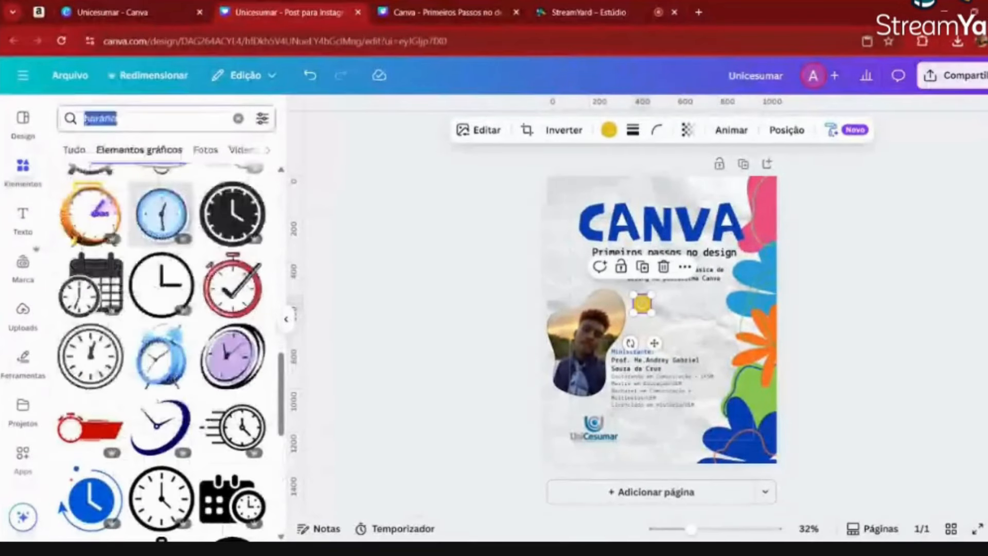
pyautogui.write('data')
pyautogui.press('Return')
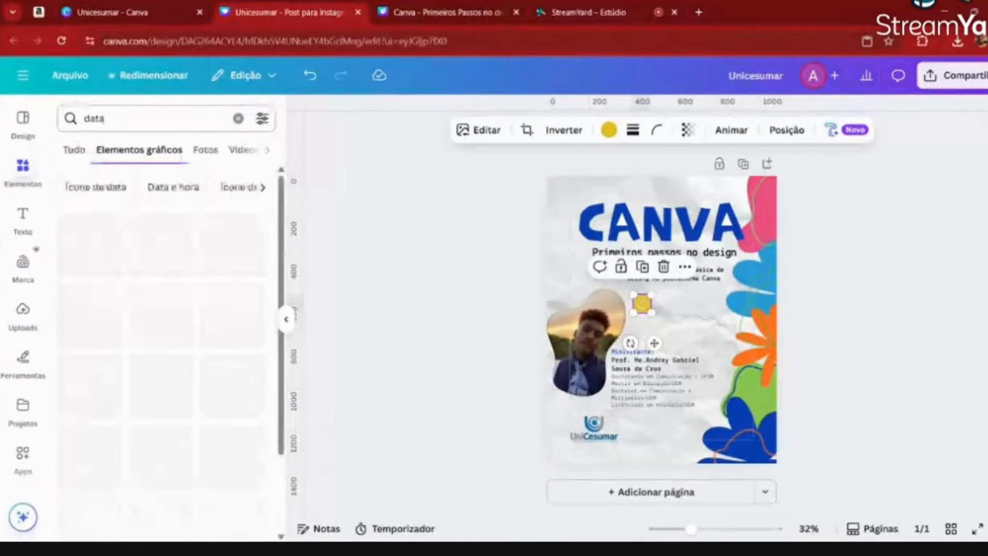
pyautogui.click(90, 316)
pyautogui.moveTo(708, 365); pyautogui.dragTo(695, 352)
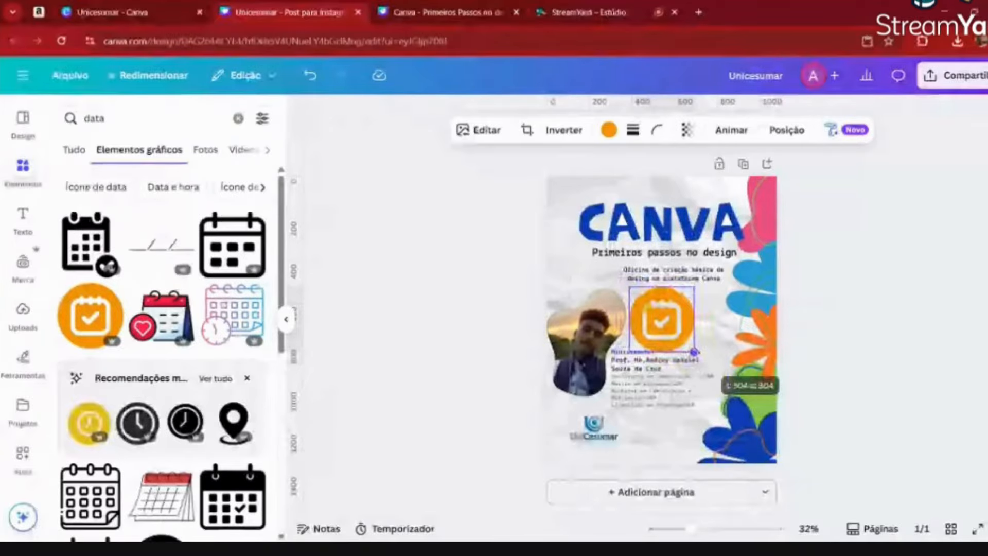
pyautogui.scroll(5, 657, 317)
pyautogui.moveTo(694, 352); pyautogui.dragTo(624, 290)
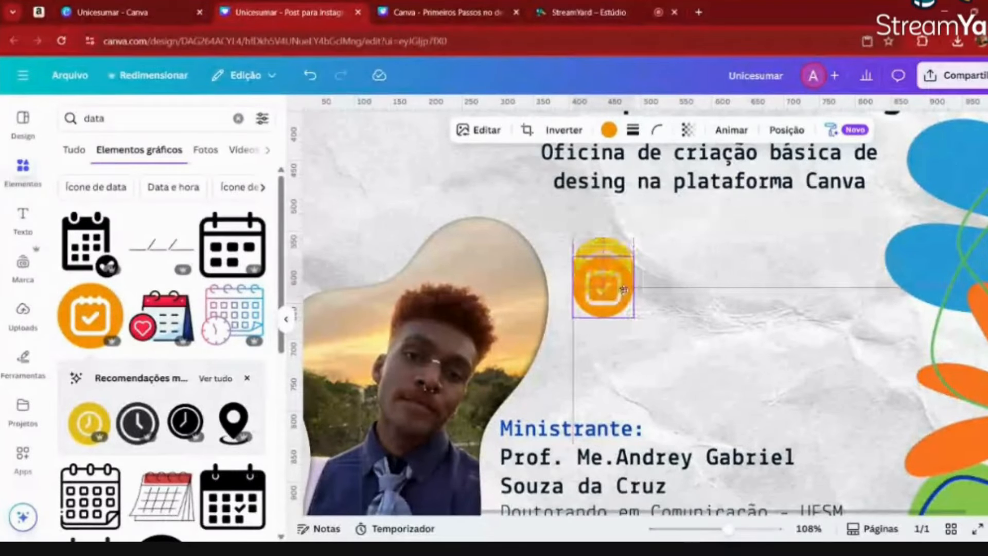
pyautogui.moveTo(624, 290); pyautogui.dragTo(624, 338)
# - Recolor the calendar and clock icons green and arrange the clock directly below the calendar
pyautogui.click(609, 129)
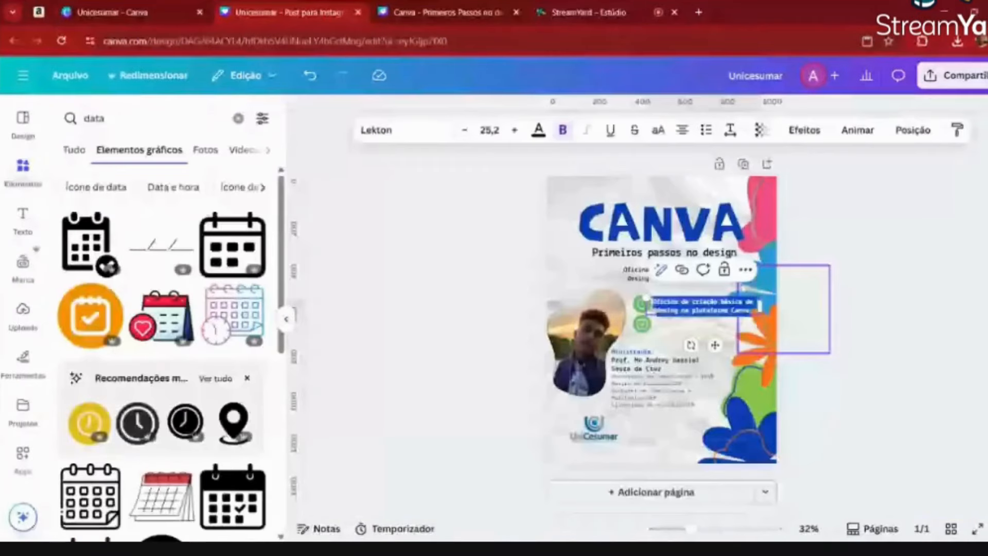
pyautogui.click(842, 338)
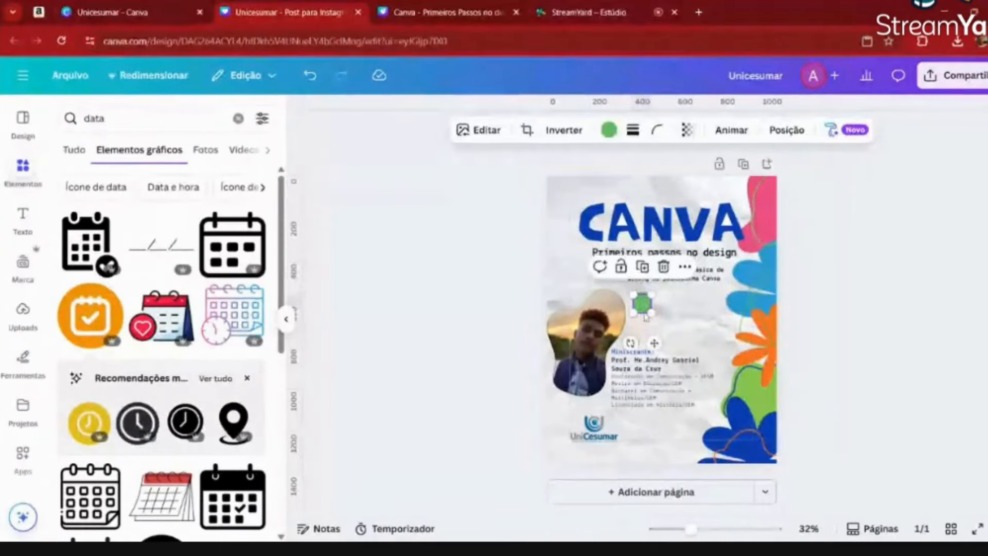
pyautogui.moveTo(644, 307); pyautogui.dragTo(642, 333)
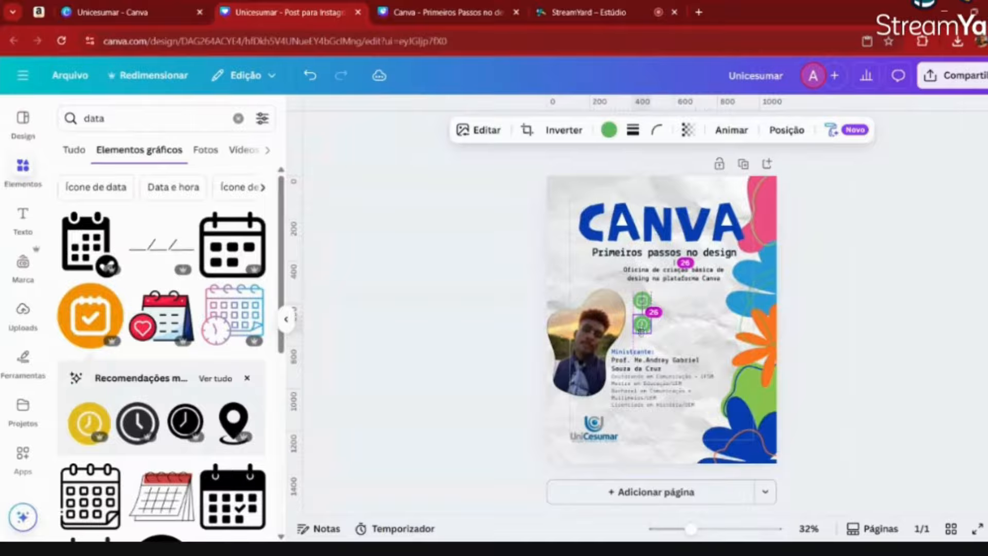
# - Enter "28 de outubro de 2025" in the copied description text box beside the calendar icon
pyautogui.click(640, 301)
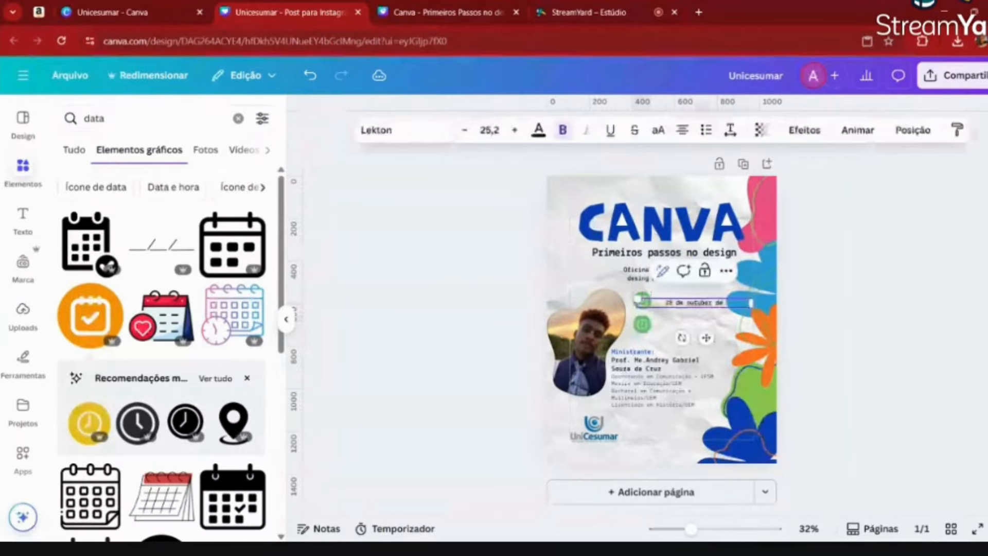
pyautogui.write('2025')
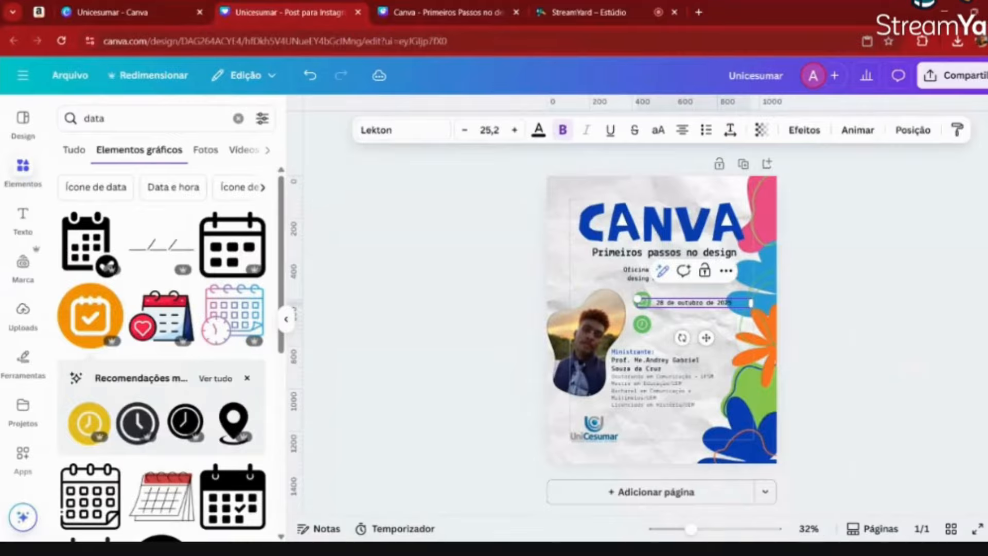
pyautogui.click(844, 334)
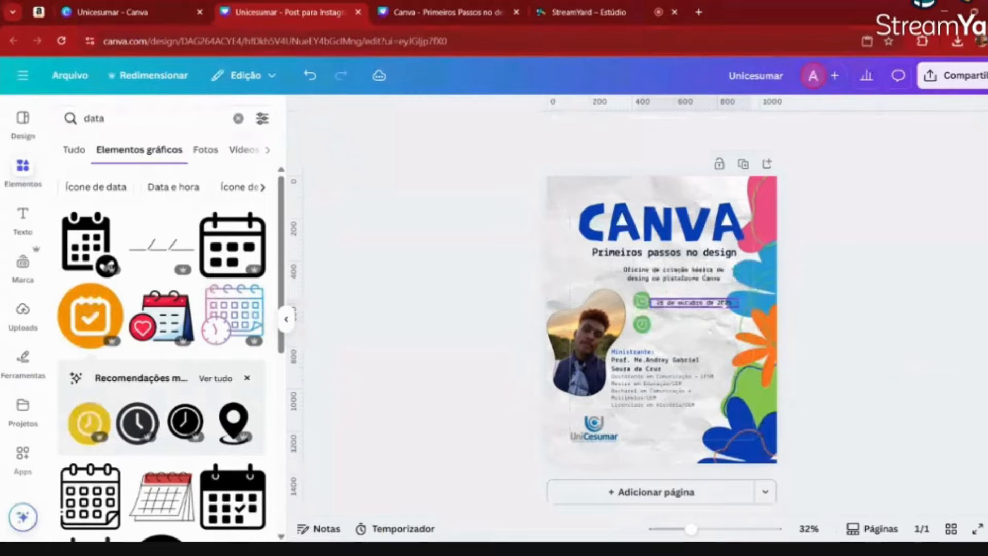
# - Duplicate the date text beside the clock icon and replace the copy's wording with "16hrs - Horário de Brasília"
pyautogui.click(721, 304)
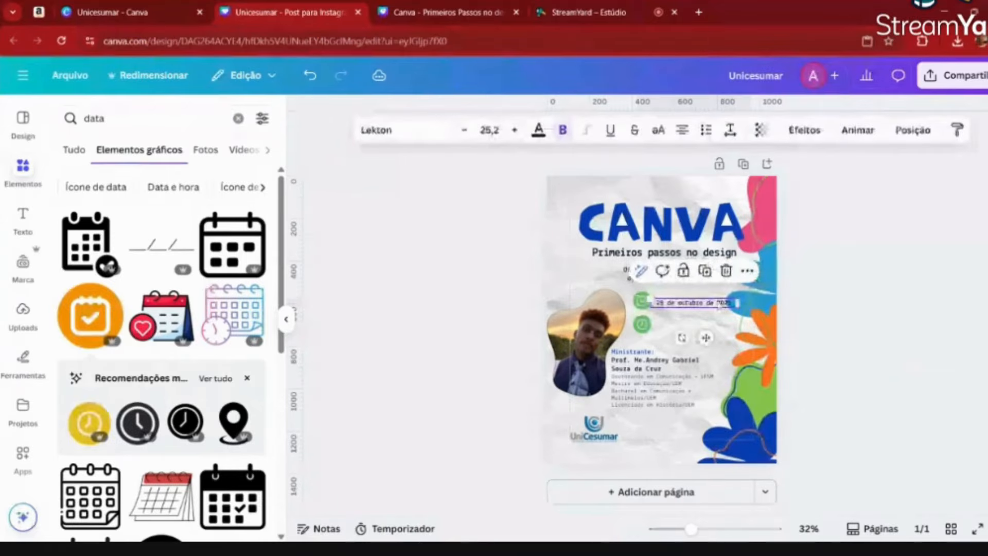
pyautogui.keyDown('alt'); pyautogui.moveTo(677, 303); pyautogui.dragTo(677, 324); pyautogui.keyUp('alt')
pyautogui.doubleClick(675, 323)
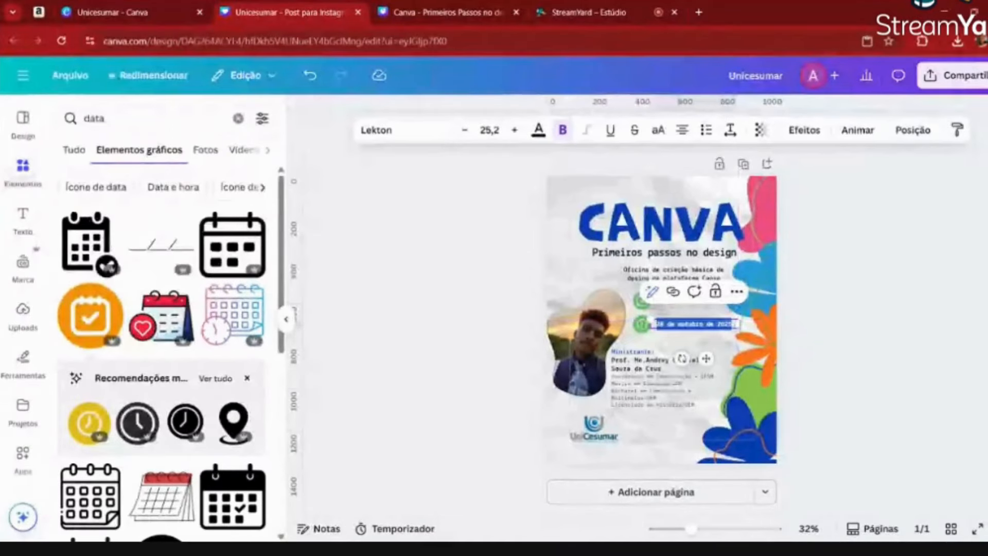
pyautogui.write('16 h')
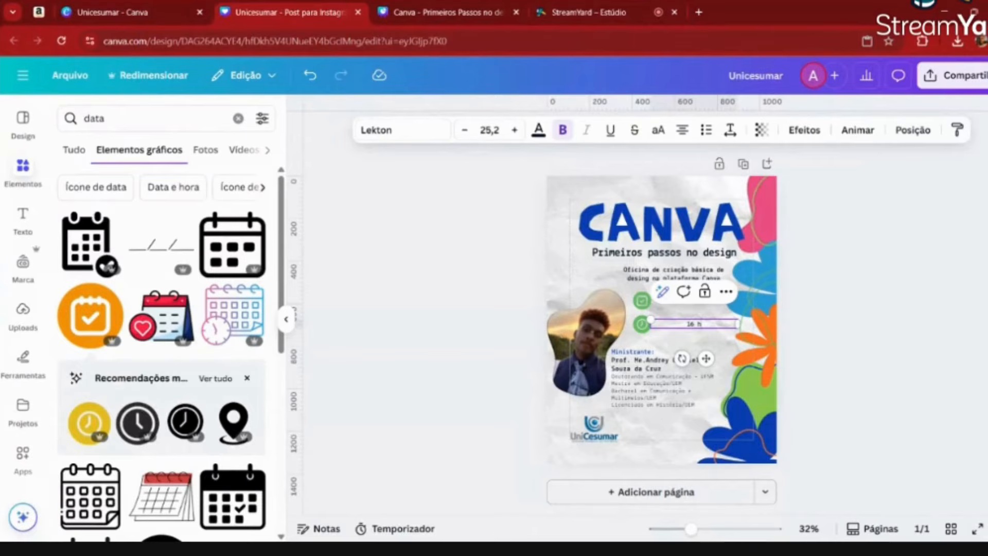
pyautogui.press('BackSpace')
pyautogui.press('BackSpace')
pyautogui.write('hrs - Horário de Brasília')
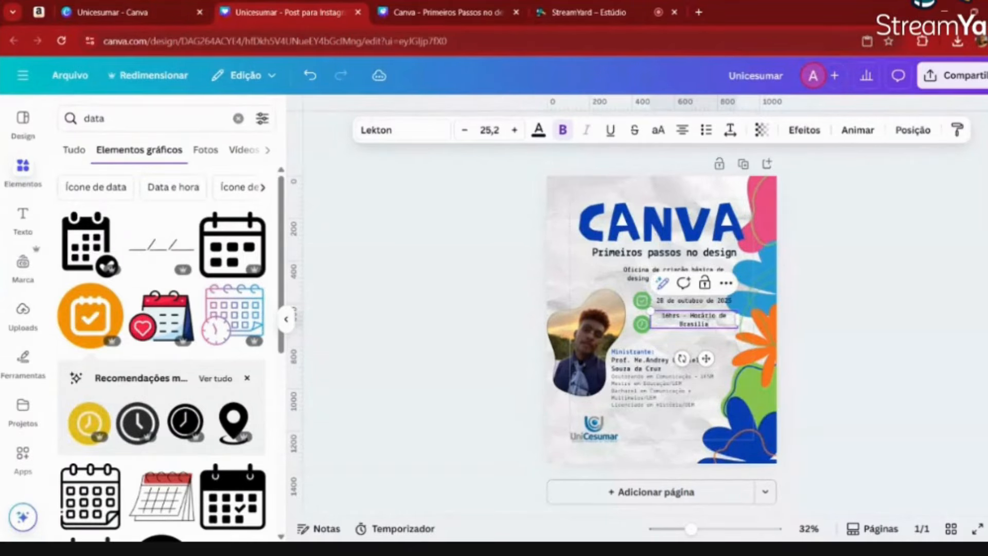
# - Tighten the line spacing of the time text and left-align it without a list style
pyautogui.scroll(3, 755, 324)
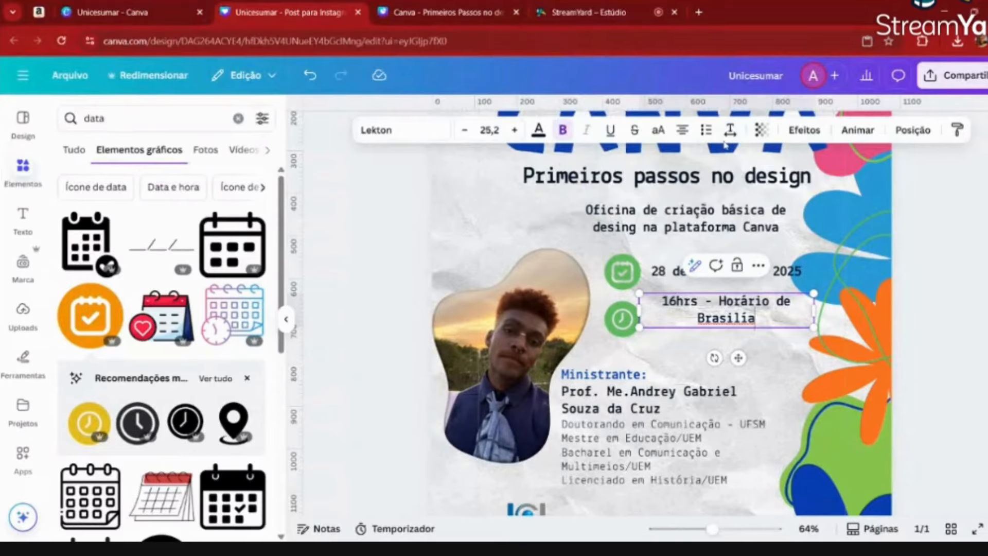
pyautogui.click(730, 130)
pyautogui.moveTo(700, 231); pyautogui.dragTo(637, 246)
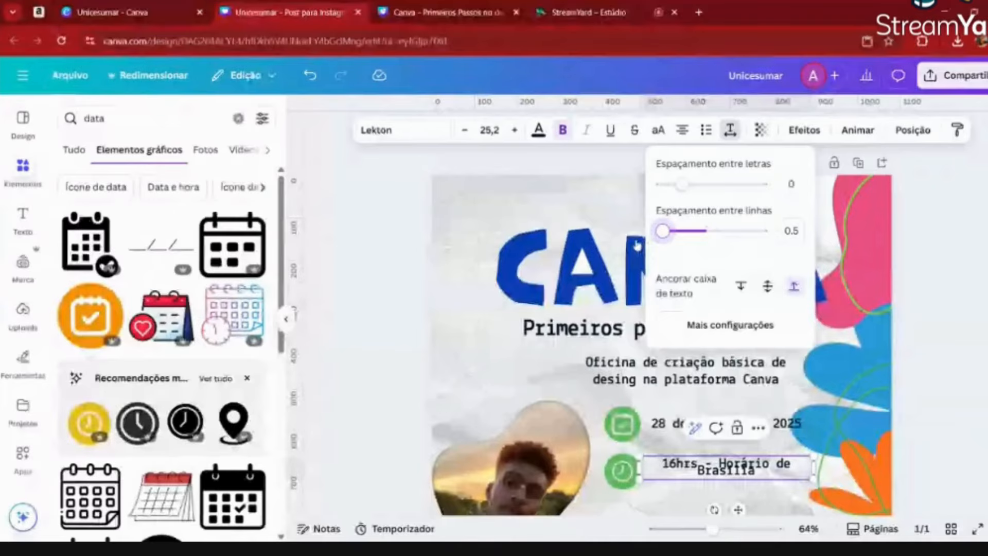
pyautogui.moveTo(637, 246); pyautogui.dragTo(684, 233)
pyautogui.click(707, 132)
pyautogui.click(708, 134)
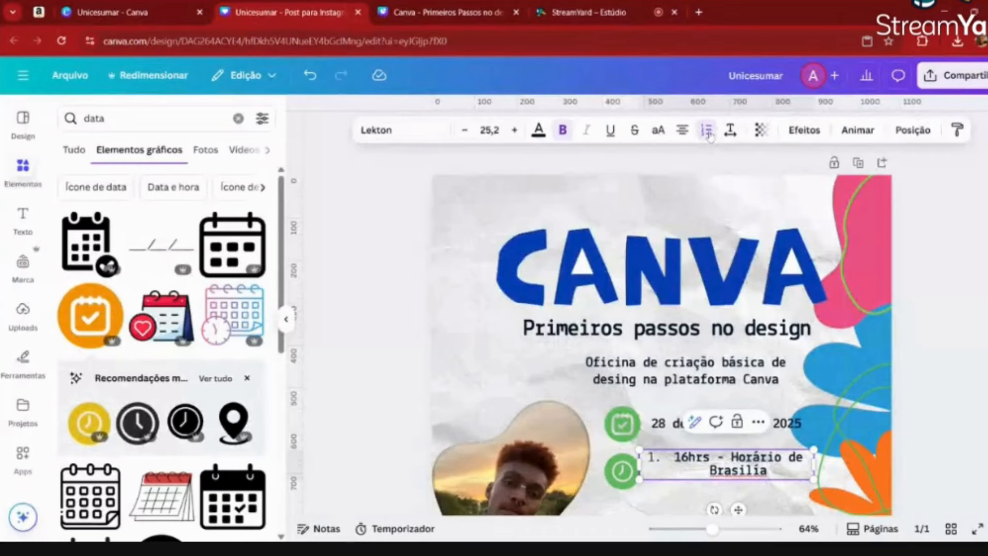
pyautogui.click(709, 134)
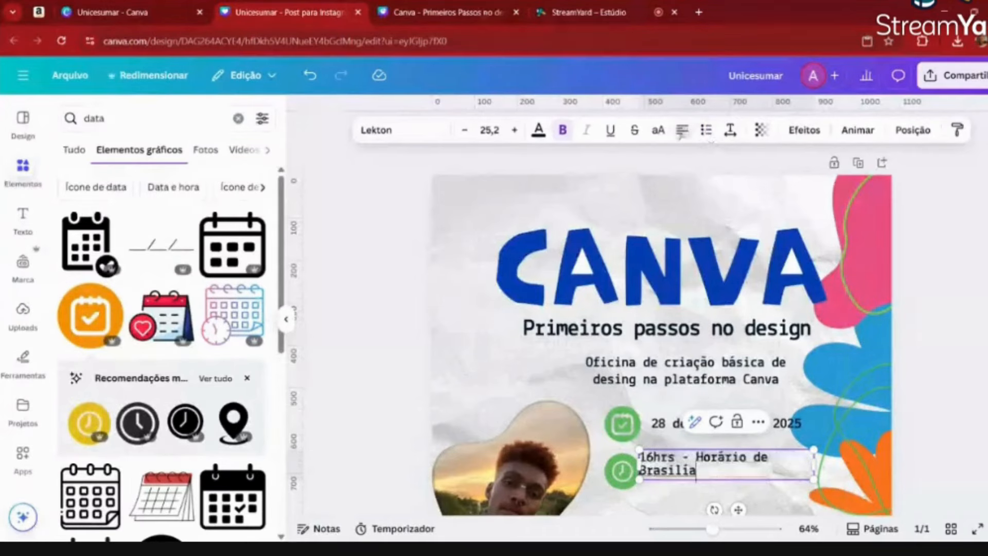
# - Left-align the date text beside the calendar icon, flush with the time text, and bring the two rows closer together
pyautogui.scroll(-1, 877, 344)
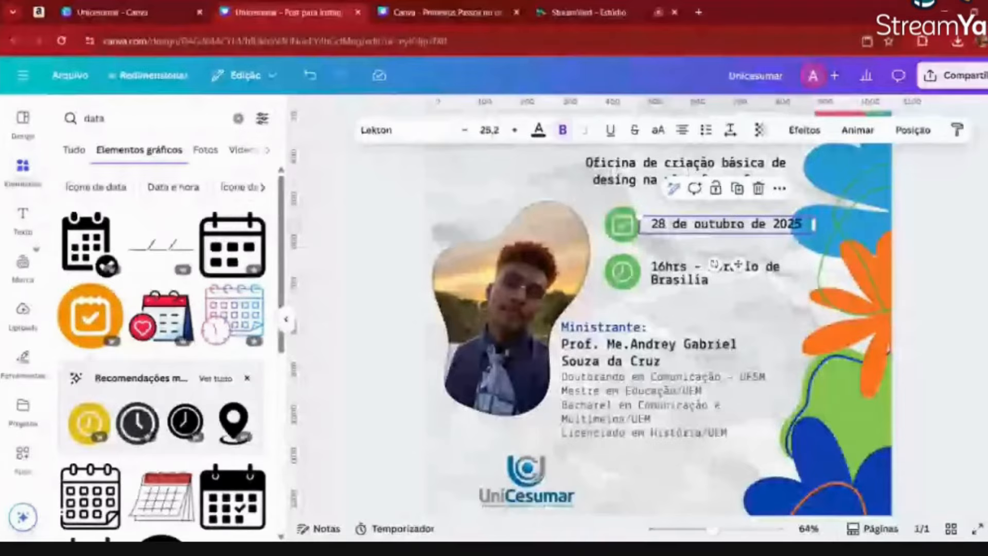
pyautogui.click(682, 130)
pyautogui.moveTo(692, 233); pyautogui.dragTo(705, 233)
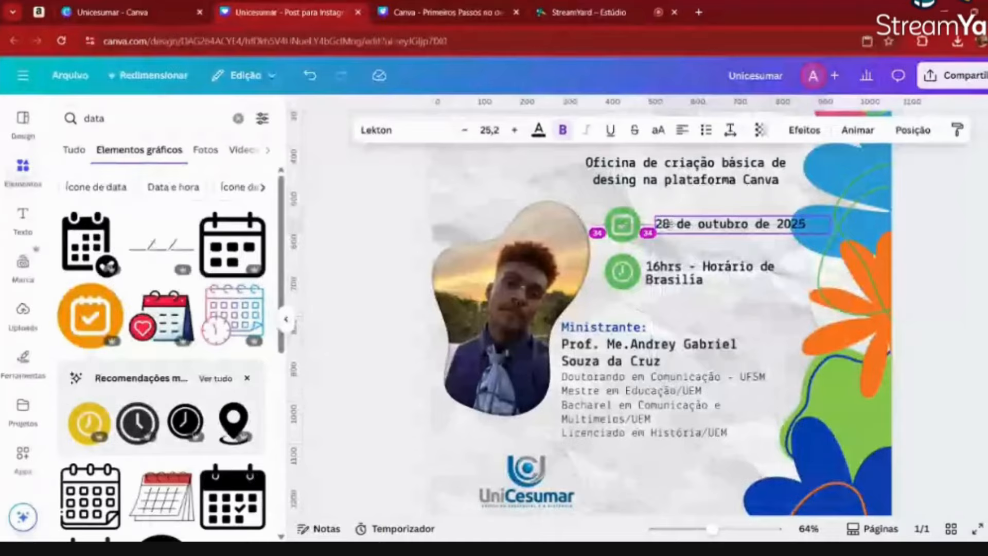
pyautogui.moveTo(669, 223); pyautogui.dragTo(660, 230)
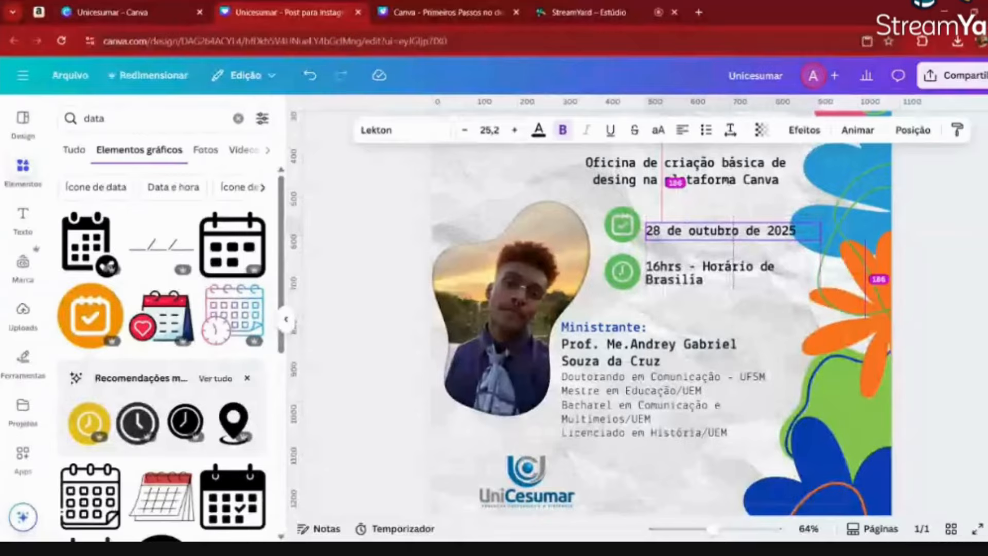
pyautogui.moveTo(657, 230); pyautogui.dragTo(656, 223)
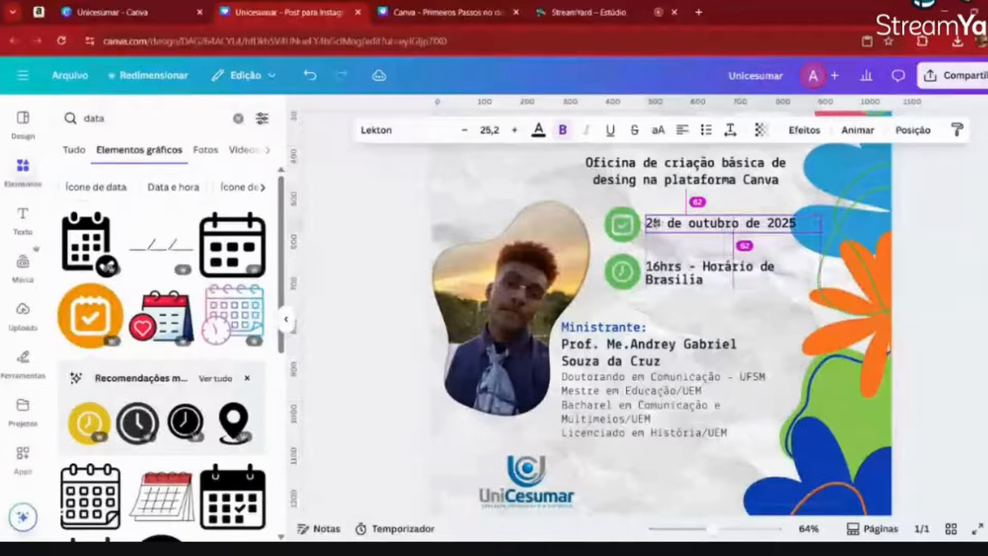
pyautogui.scroll(5, 654, 222)
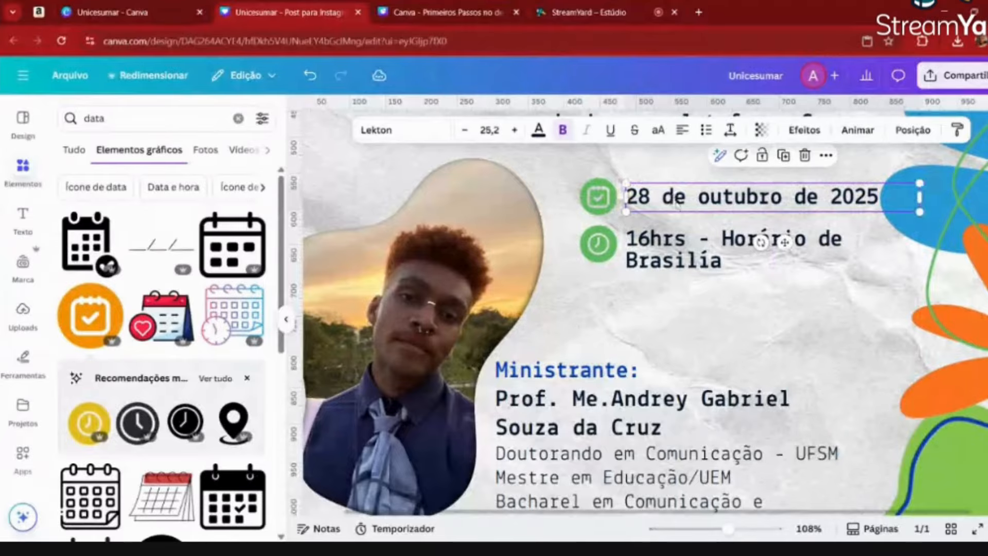
# - Preview the whole post in full screen and return to the editor
pyautogui.scroll(-8, 925, 355)
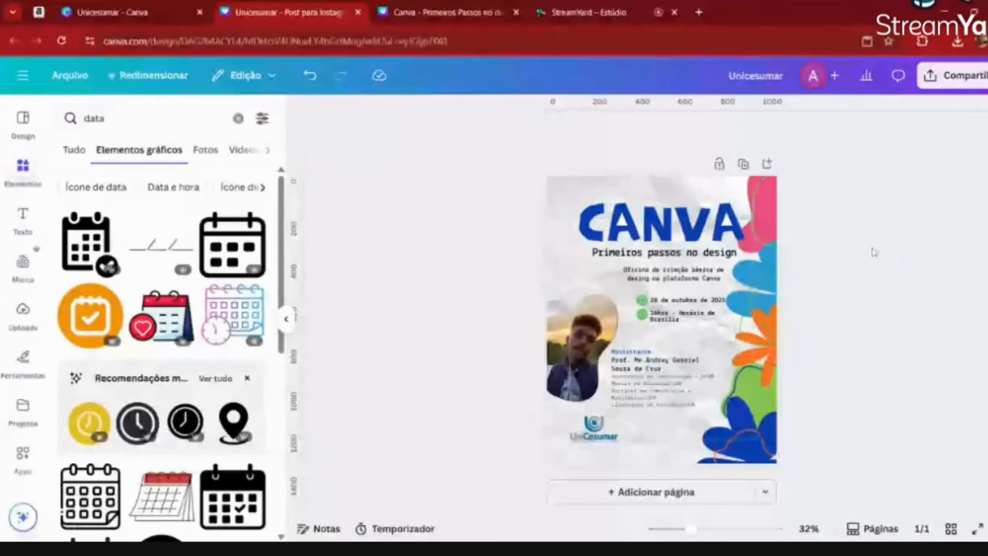
pyautogui.click(979, 528)
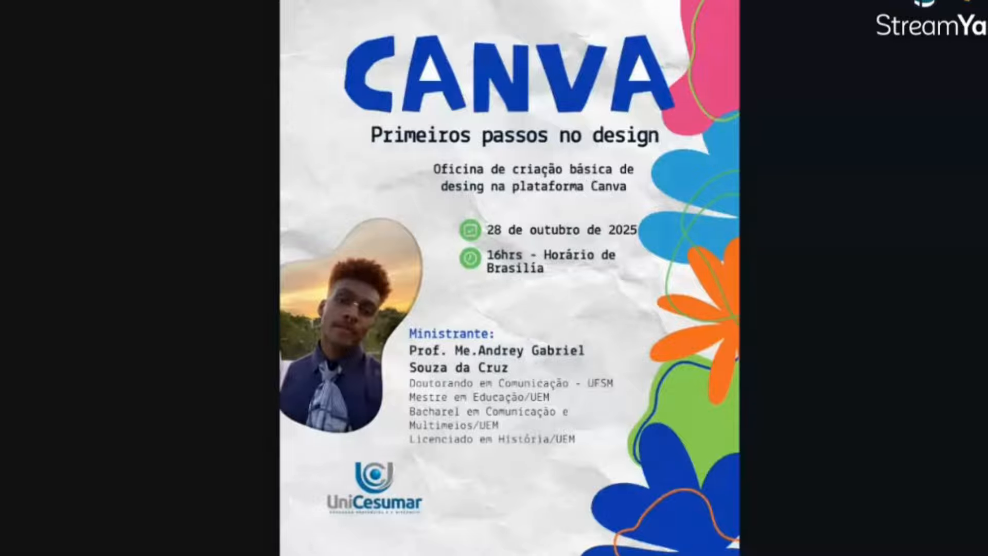
pyautogui.press('Escape')
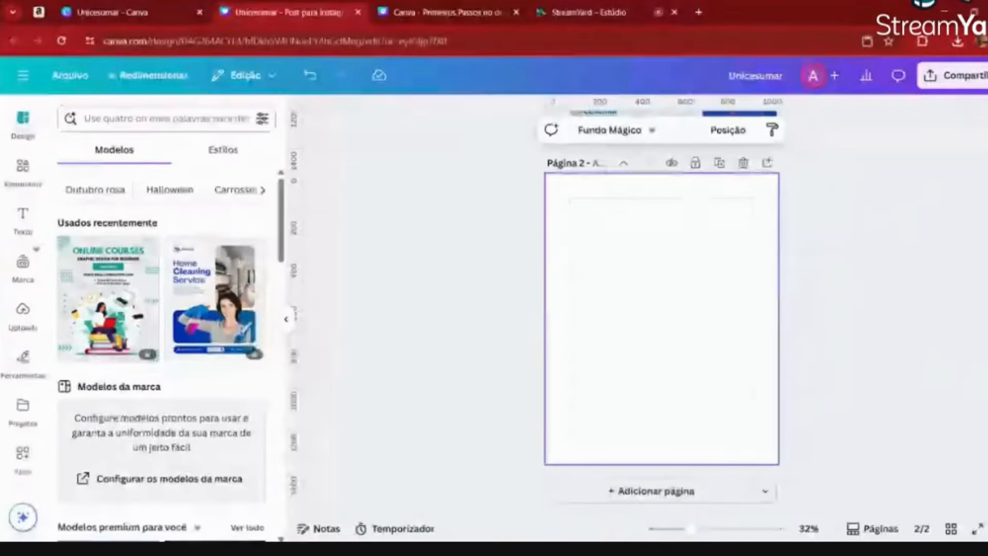
# - Search the templates for "aula", apply the black and blue live template for musicians to blank page 2, and select its first photo
pyautogui.write('aula')
pyautogui.press('Return')
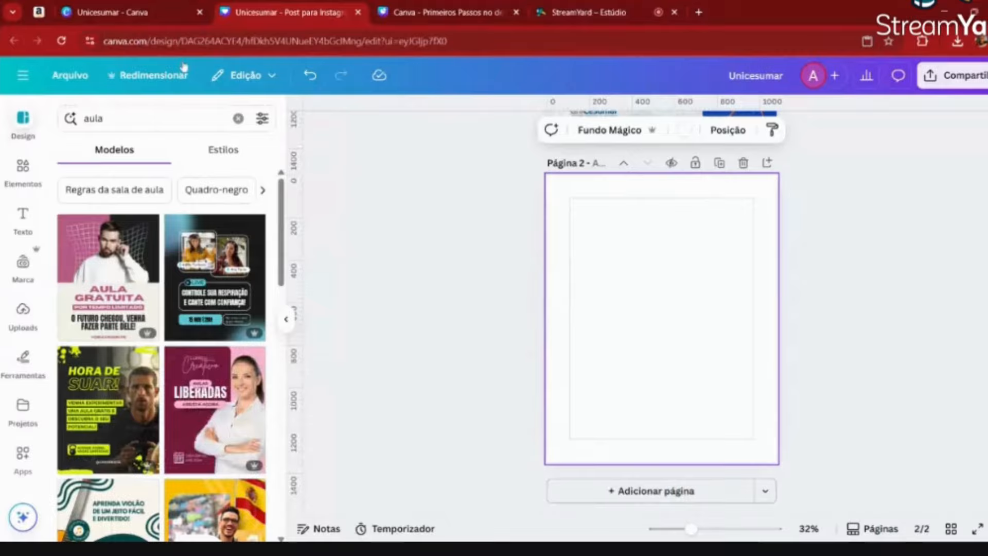
pyautogui.click(215, 277)
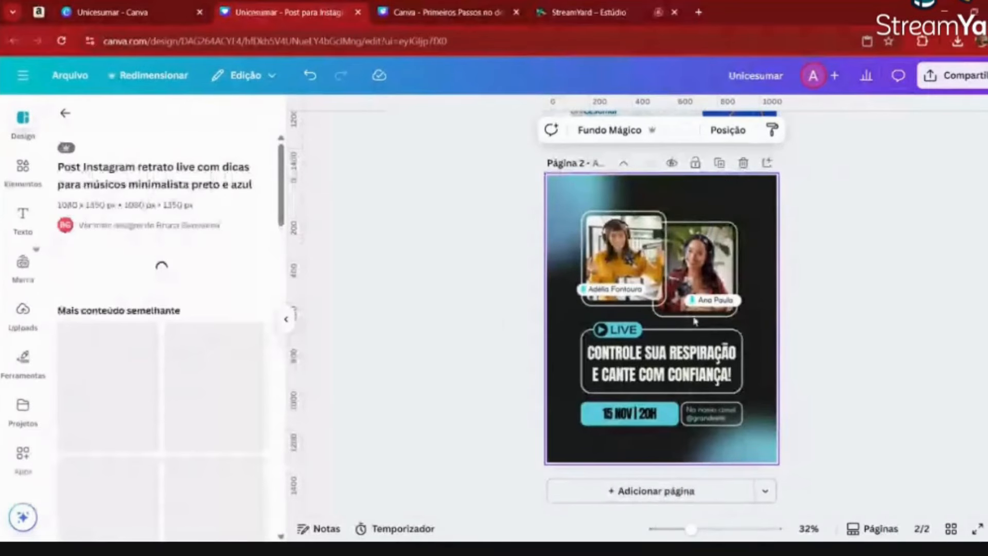
pyautogui.doubleClick(695, 319)
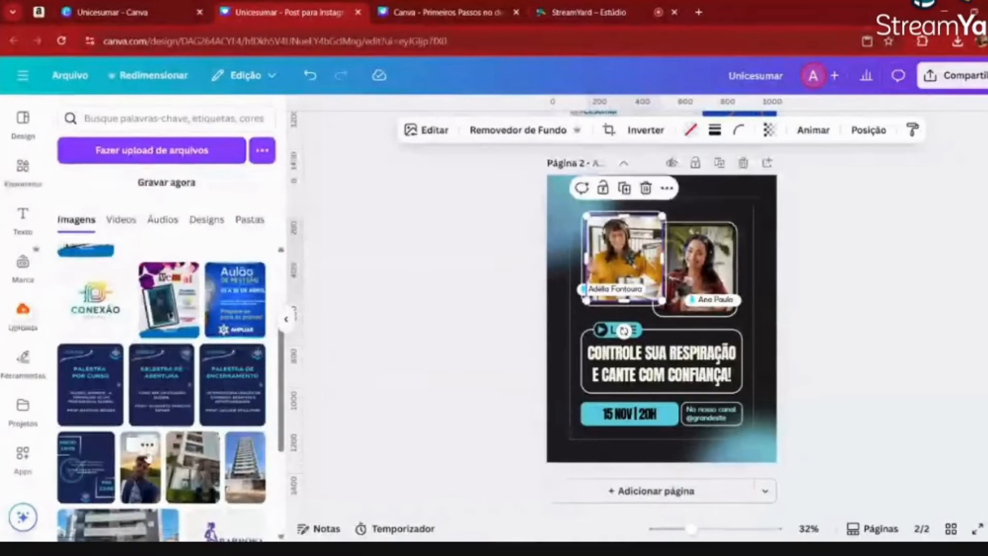
# - Fill both photo frames on page 2 with the uploaded portrait and replace the two name labels with the presenter's given names
pyautogui.click(147, 444)
pyautogui.click(147, 475)
pyautogui.click(148, 476)
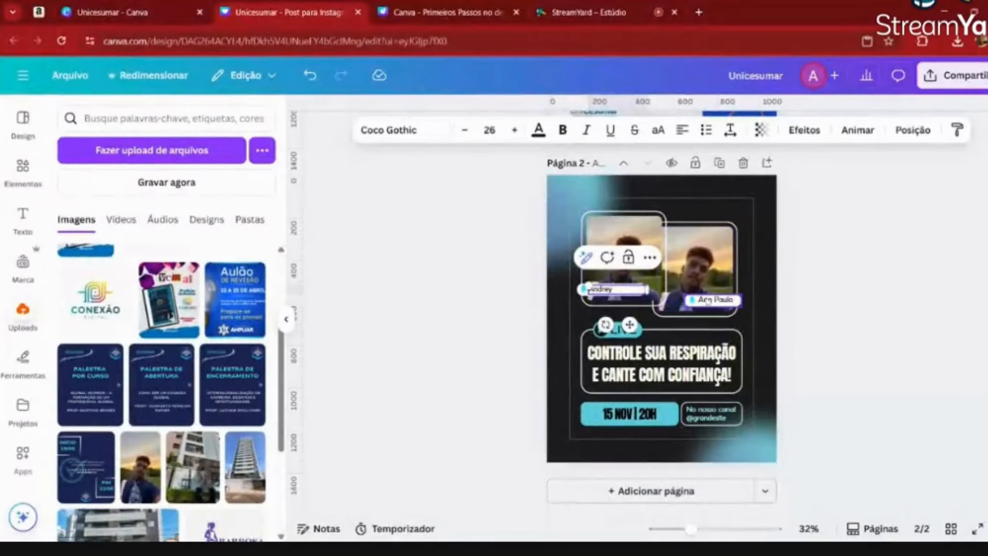
pyautogui.doubleClick(716, 300)
pyautogui.press('BackSpace')
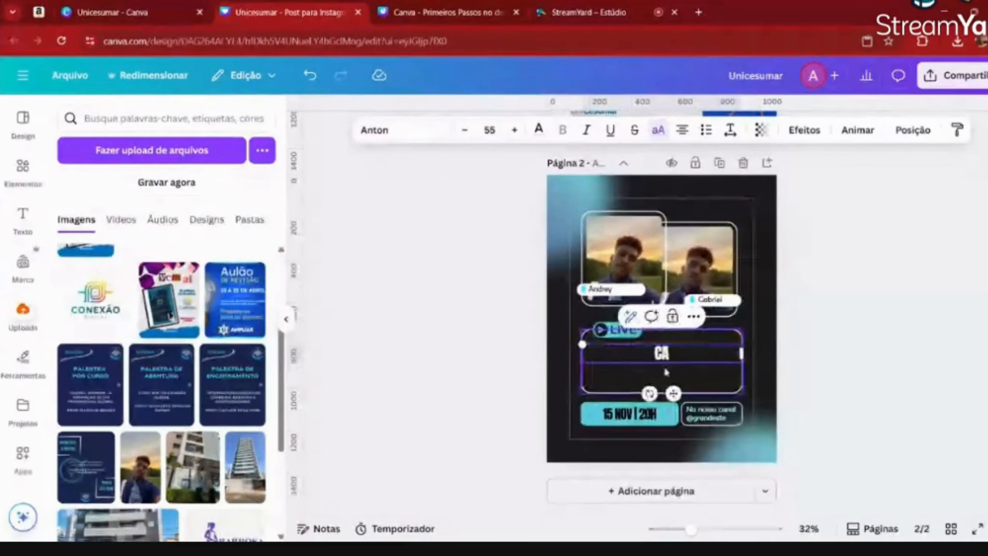
# - Replace the page 2 title with "CANVA - PRIMEIROS PASSOS NO DESIGN" and the date bar text with "28/10 - AS 16HRS"
pyautogui.write('NVA - P')
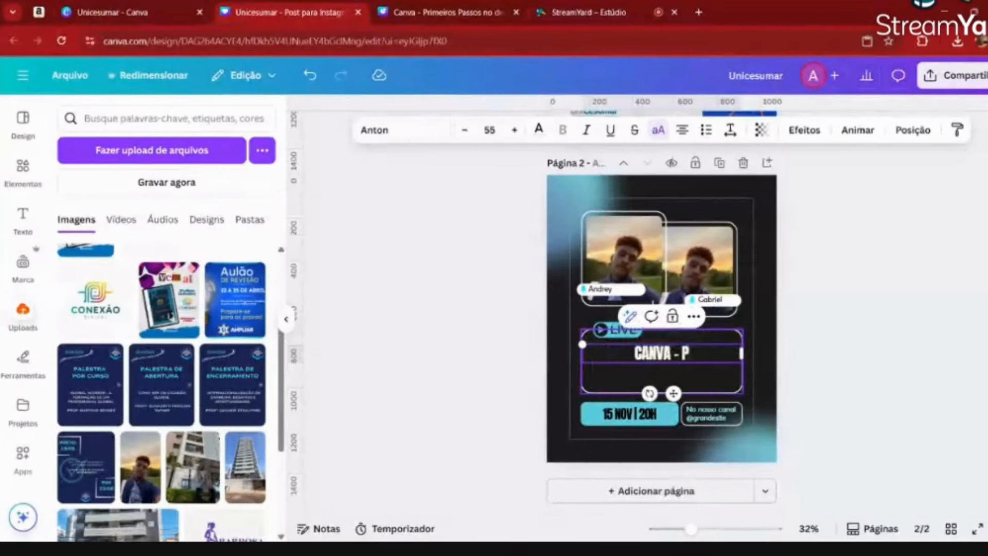
pyautogui.write('RIMEIROS PASSOS NO')
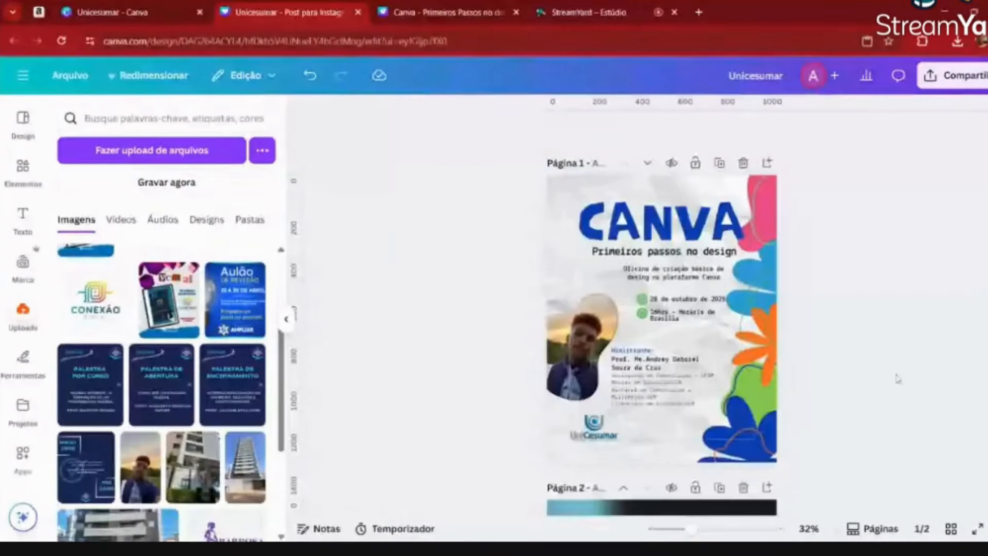
pyautogui.scroll(-5, 893, 376)
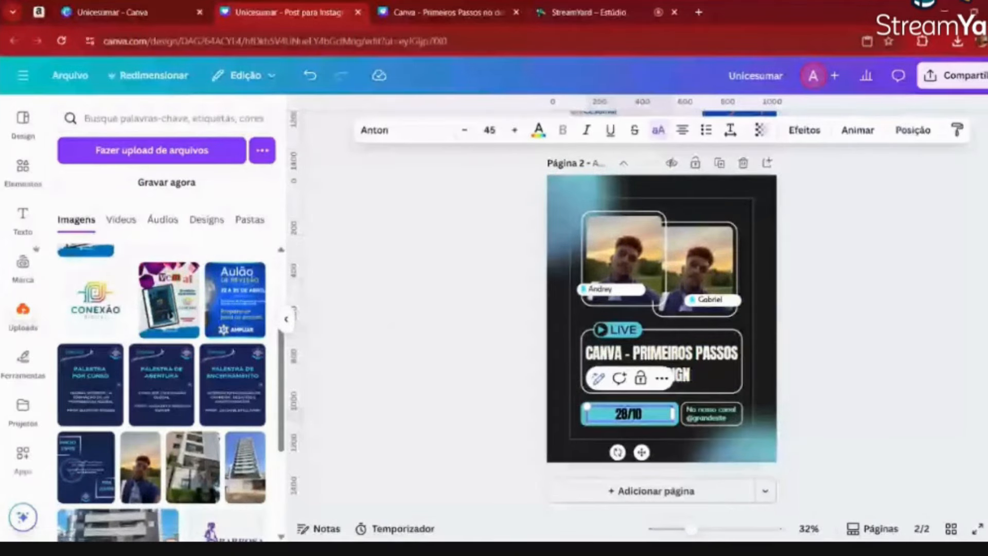
pyautogui.write('-')
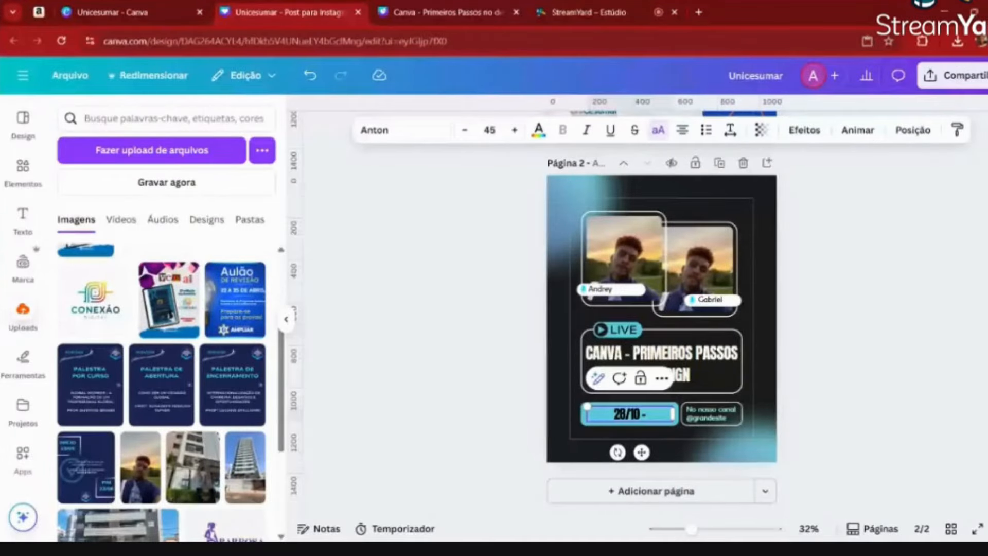
pyautogui.write(' AS 16HRS')
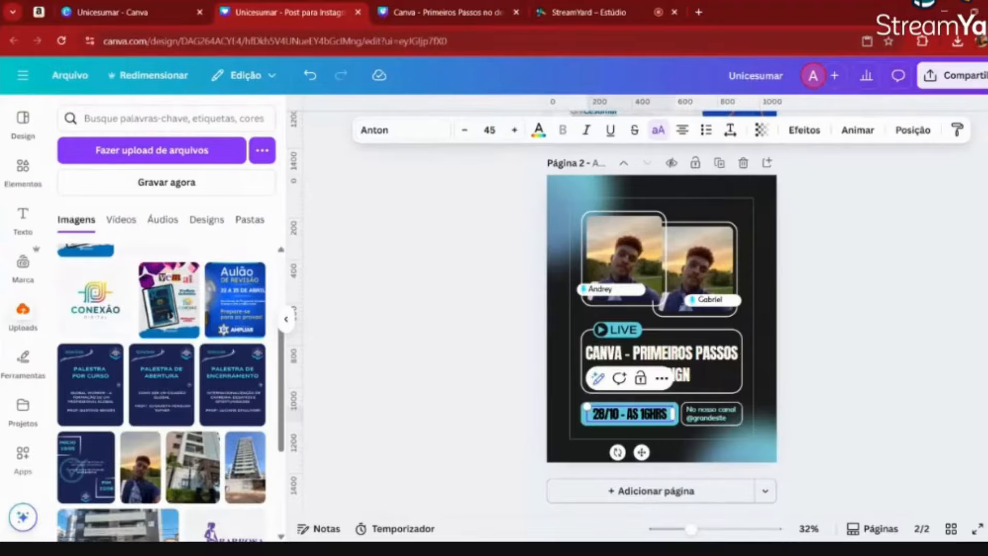
# - Replace the channel text beside the date bar with "canal da universidade"
pyautogui.doubleClick(712, 414)
pyautogui.press('BackSpace')
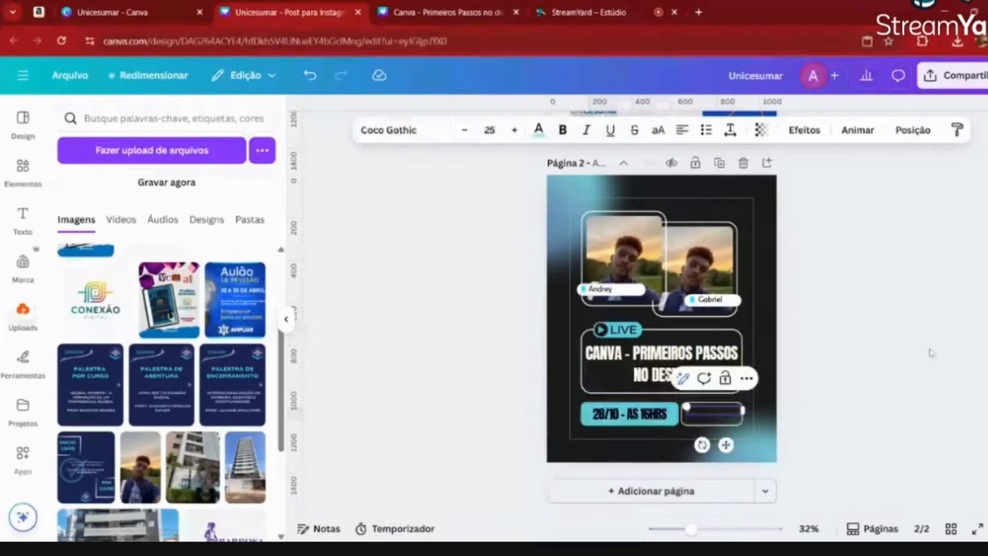
pyautogui.click(931, 353)
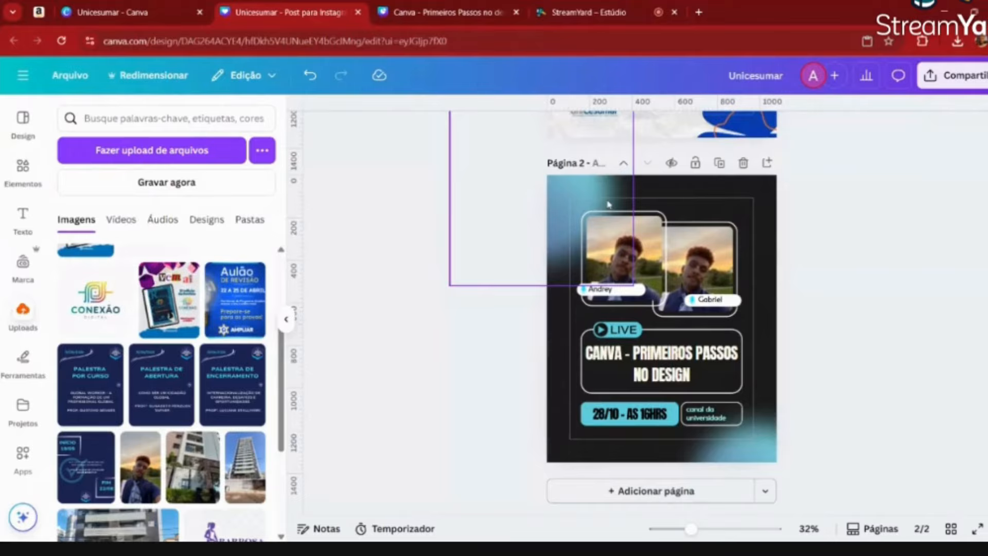
# - Enlarge the font of the page 2 title within its outlined box
pyautogui.click(661, 363)
pyautogui.click(515, 132)
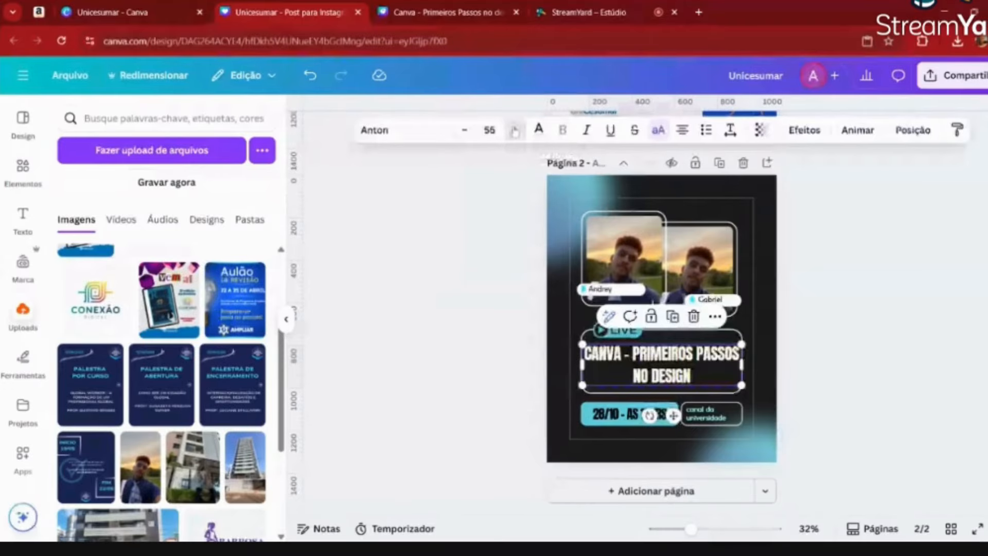
pyautogui.click(781, 448)
# - Preview both pages of the post in full screen and return to the editor
pyautogui.scroll(4, 781, 448)
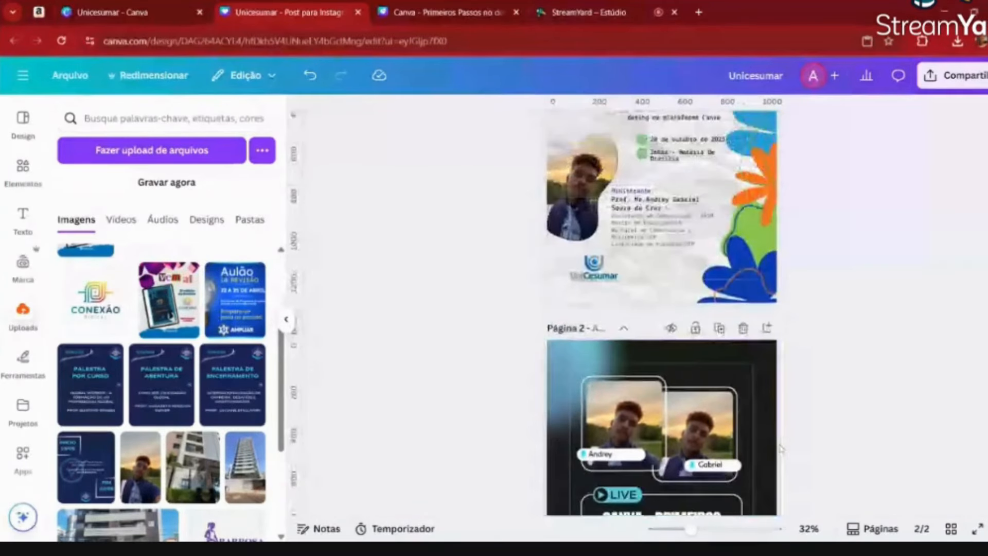
pyautogui.click(977, 529)
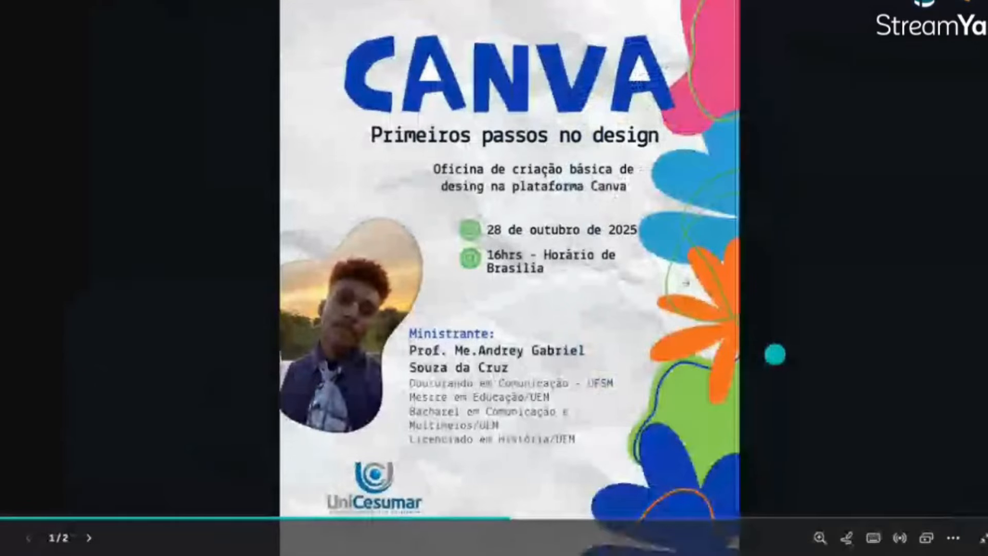
pyautogui.click(775, 354)
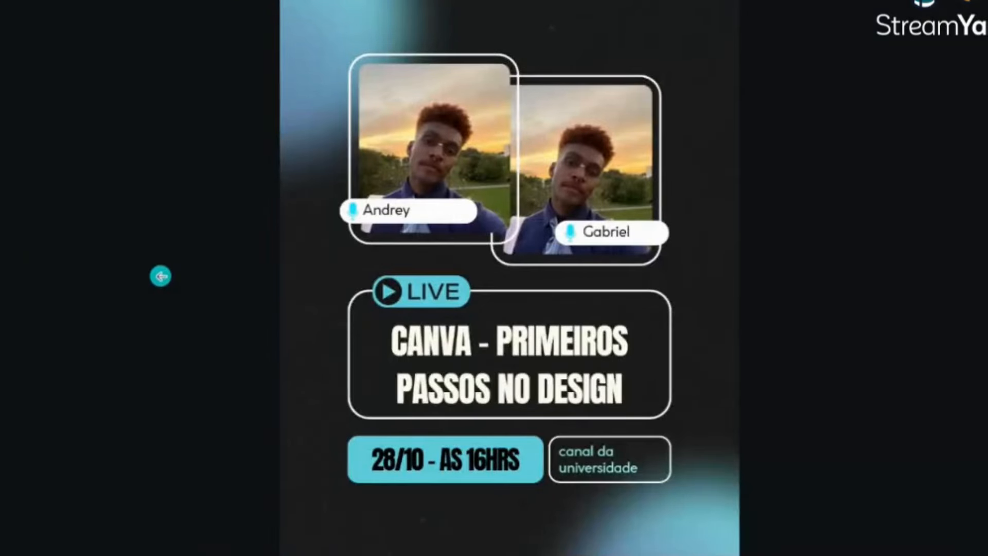
pyautogui.click(160, 276)
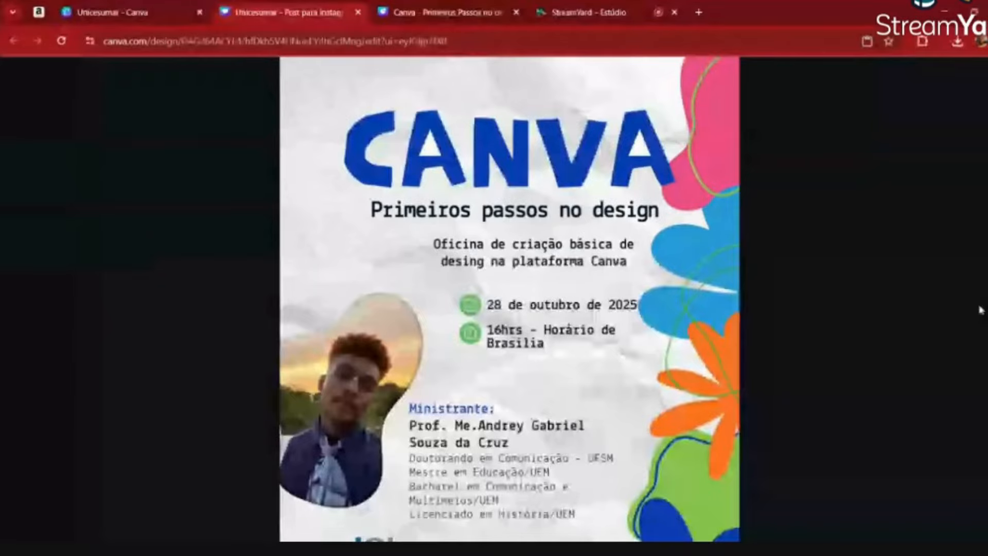
pyautogui.press('Escape')
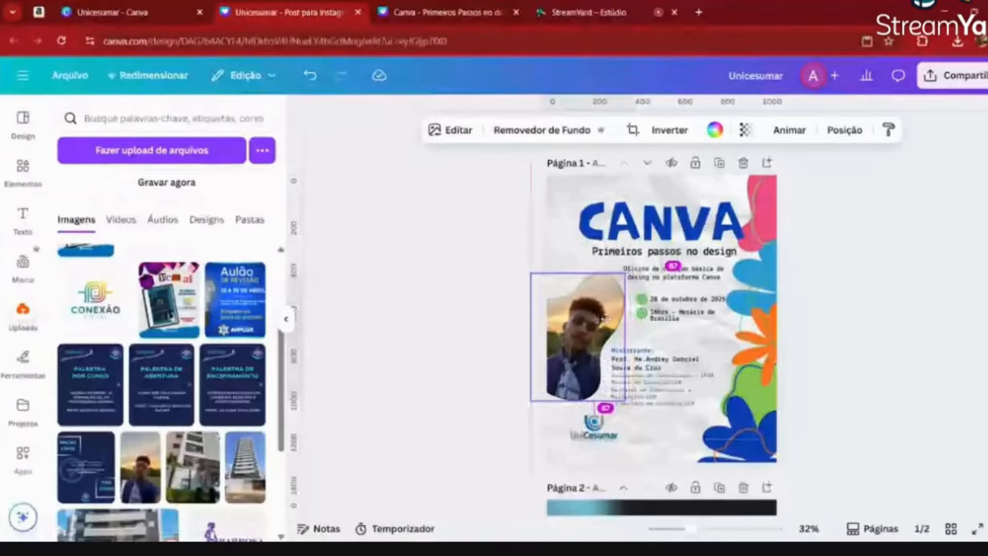
# - Move the portrait on page 1 slightly to the right, closer to the presenter text, and check the page in full screen
pyautogui.moveTo(603, 319); pyautogui.dragTo(609, 319)
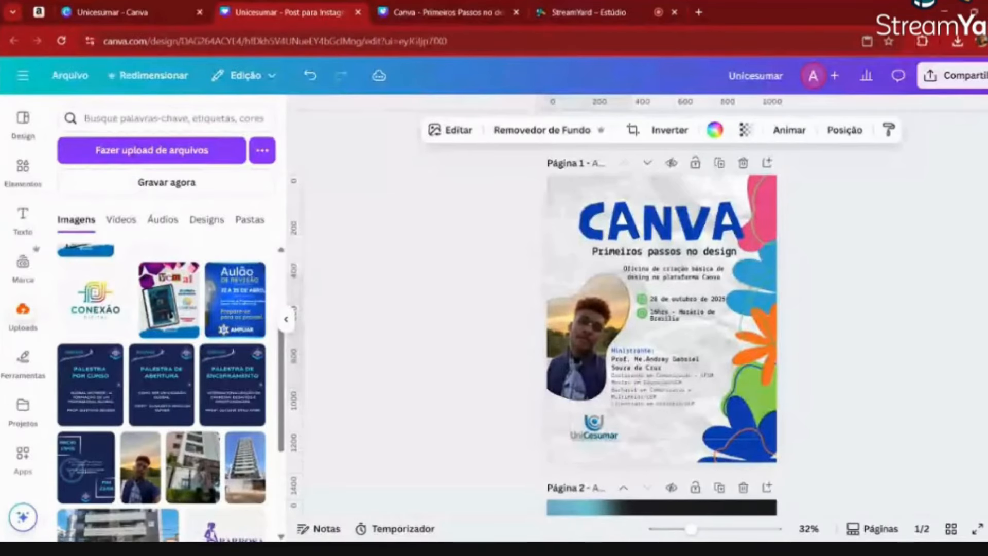
pyautogui.click(920, 224)
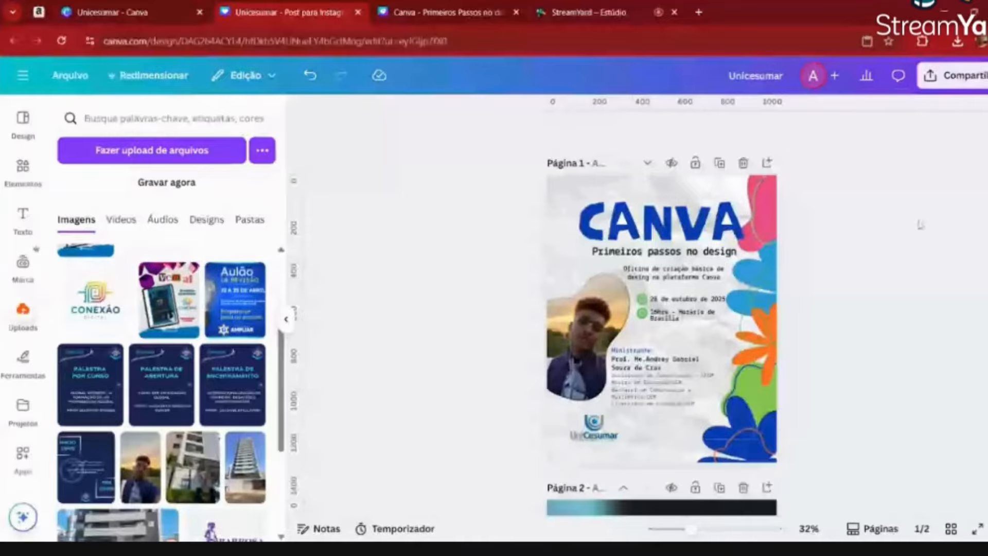
pyautogui.click(920, 225)
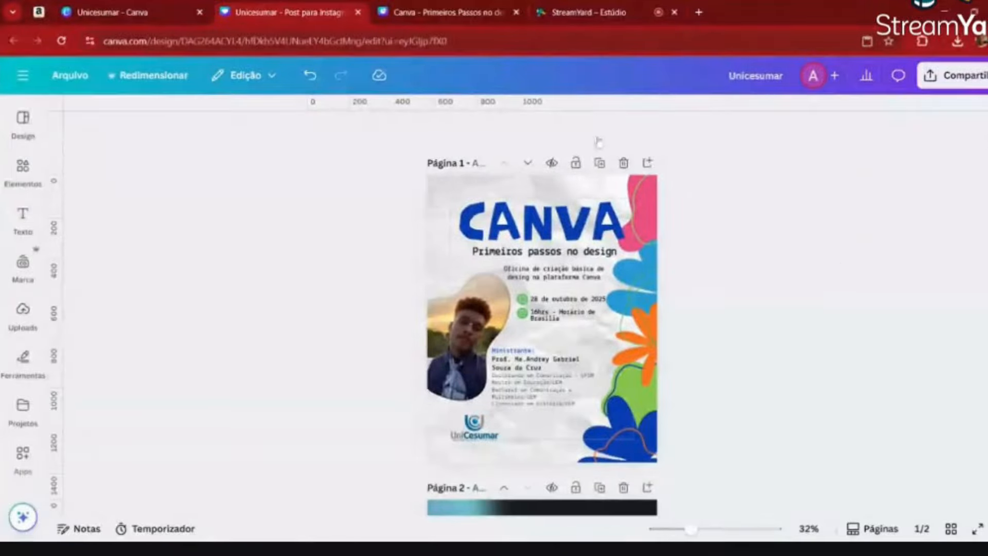
pyautogui.hotkey('ctrl', 'alt', 'p')
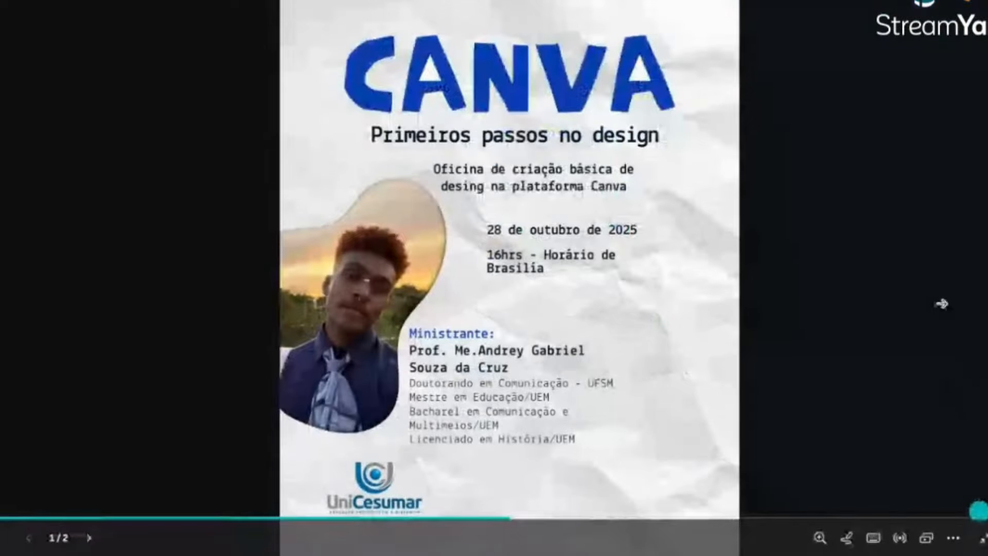
pyautogui.press('Escape')
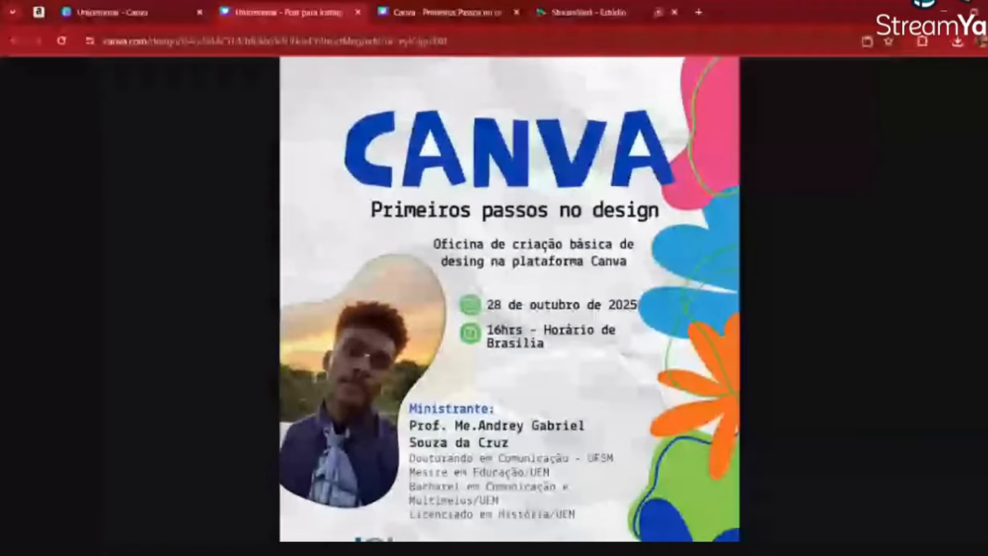
# - Examine the "Canva - Primeiros Passos no design" presentation as a comparison and return to the Instagram post
pyautogui.hotkey('ctrl', 'Tab')
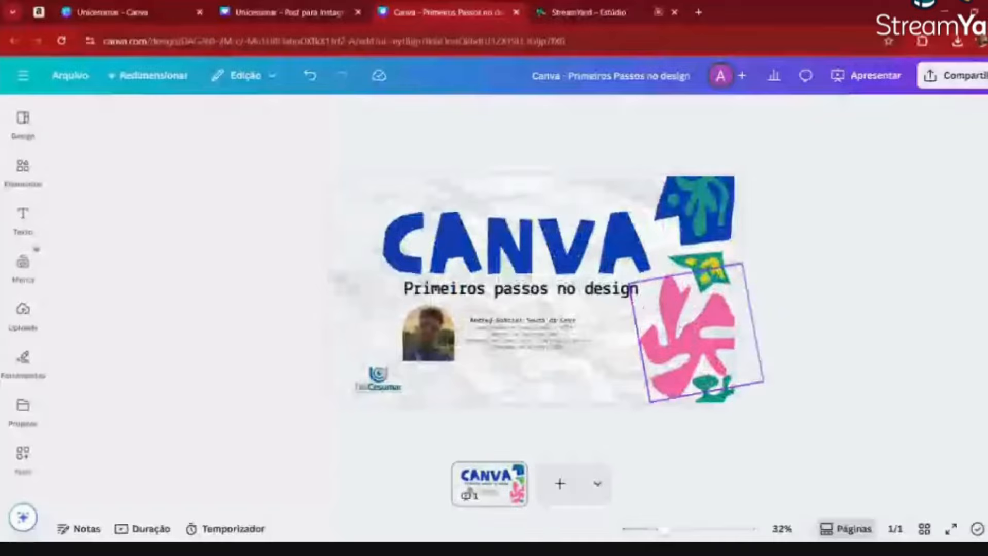
pyautogui.scroll(3, 643, 308)
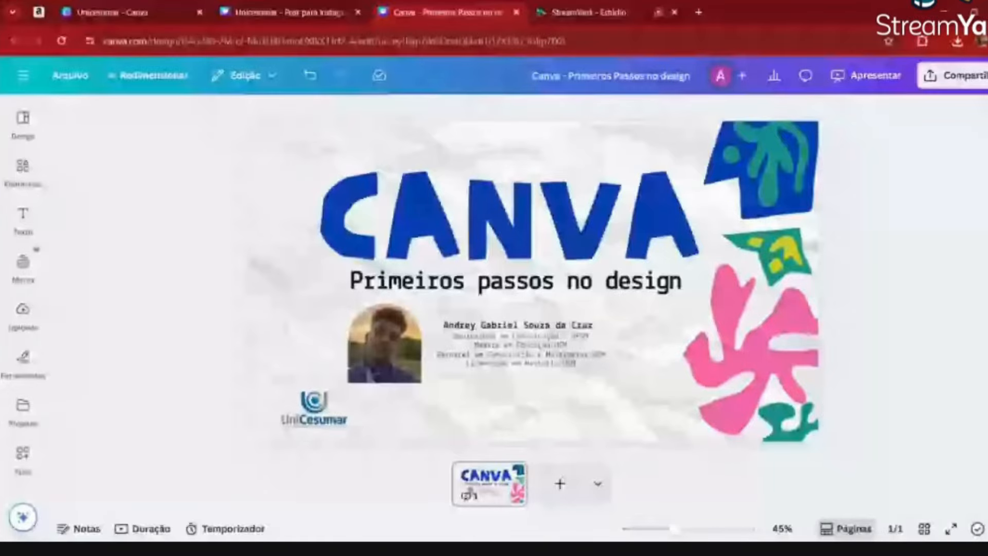
pyautogui.click(290, 13)
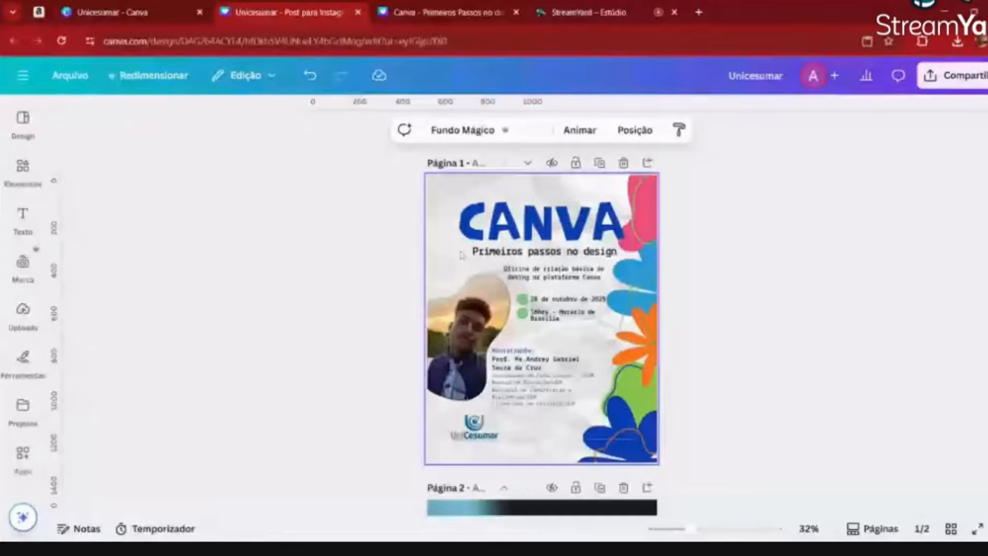